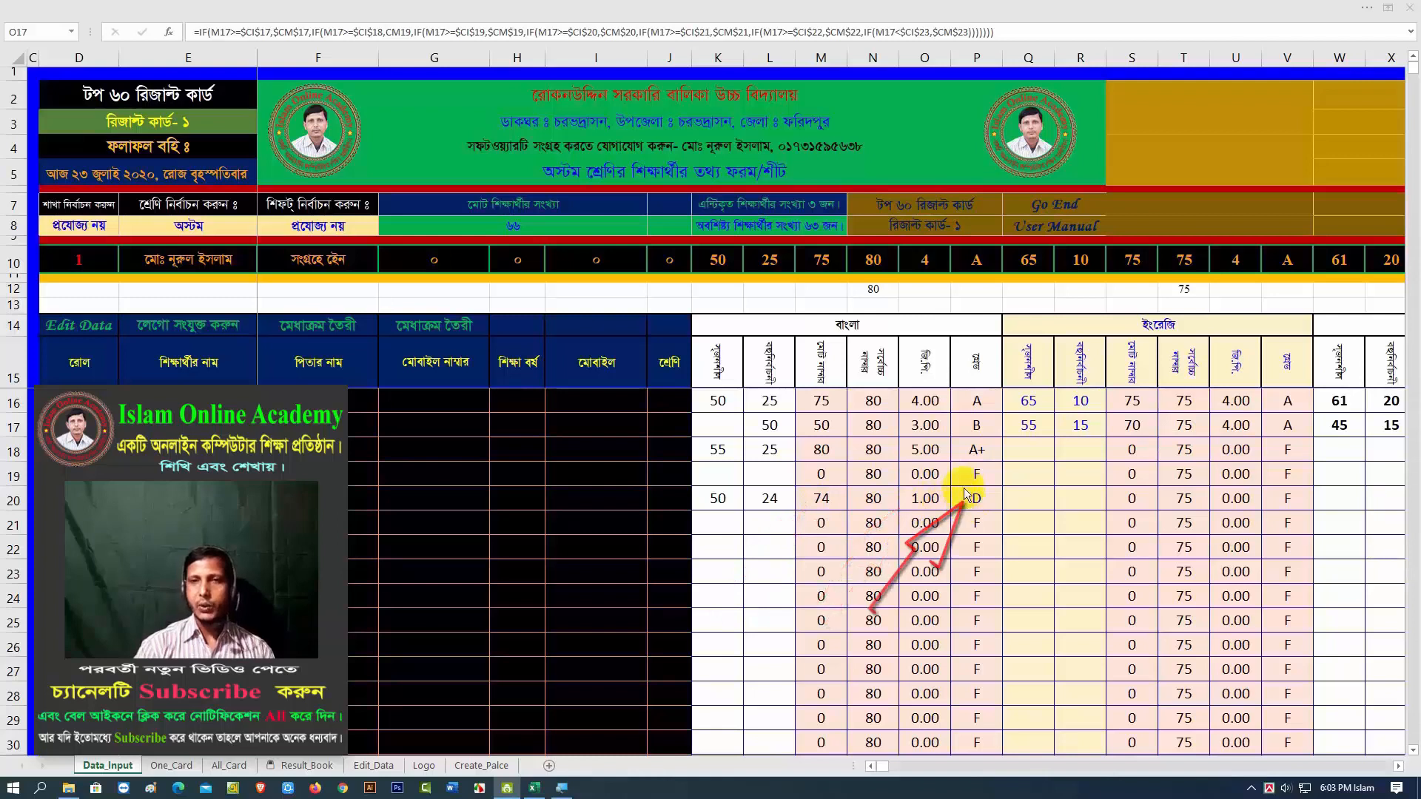
- Change CM18 to the absolute reference $CM$18 in O16's grade point formula and fill it down column O
{"action": "left_click", "coordinate": [920, 400]}
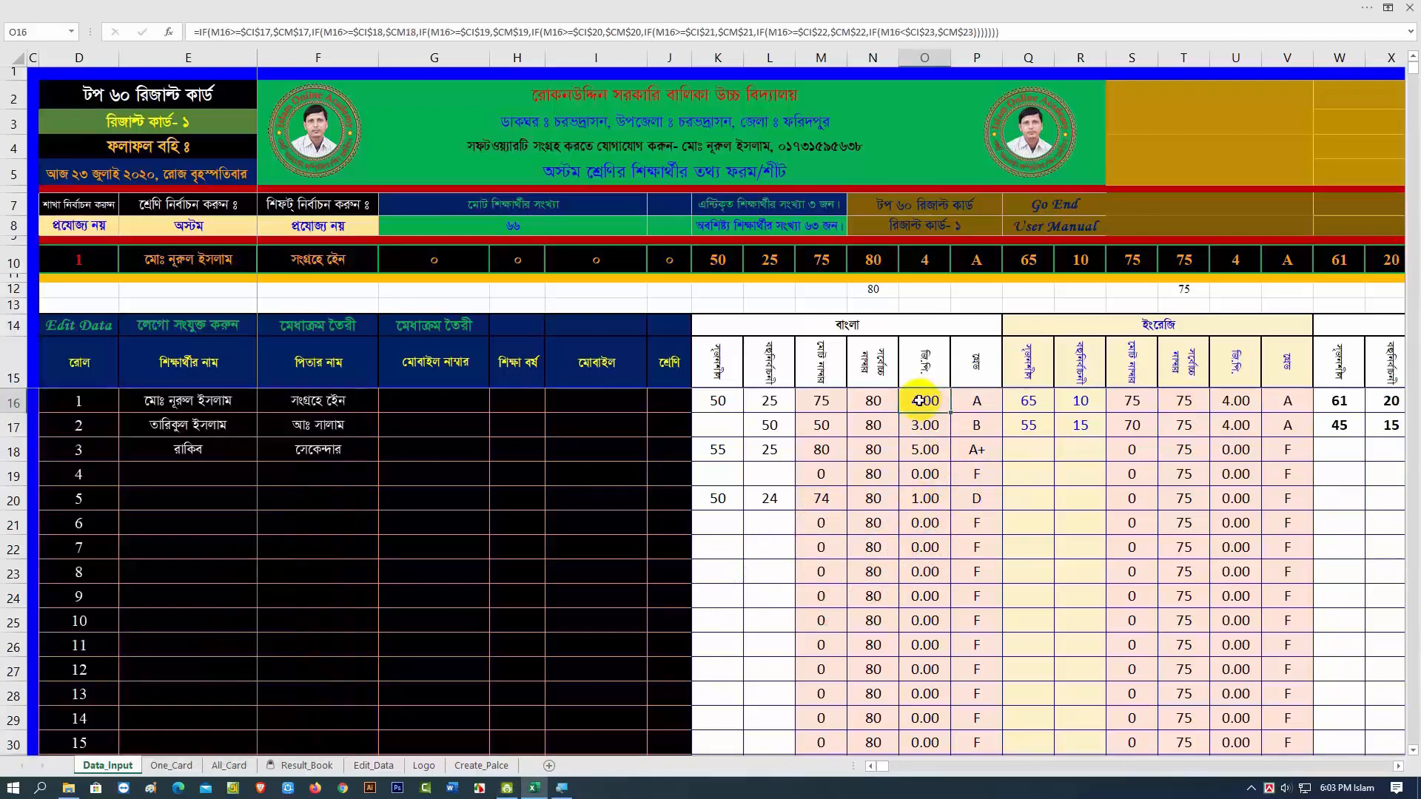
{"action": "left_click", "coordinate": [411, 32]}
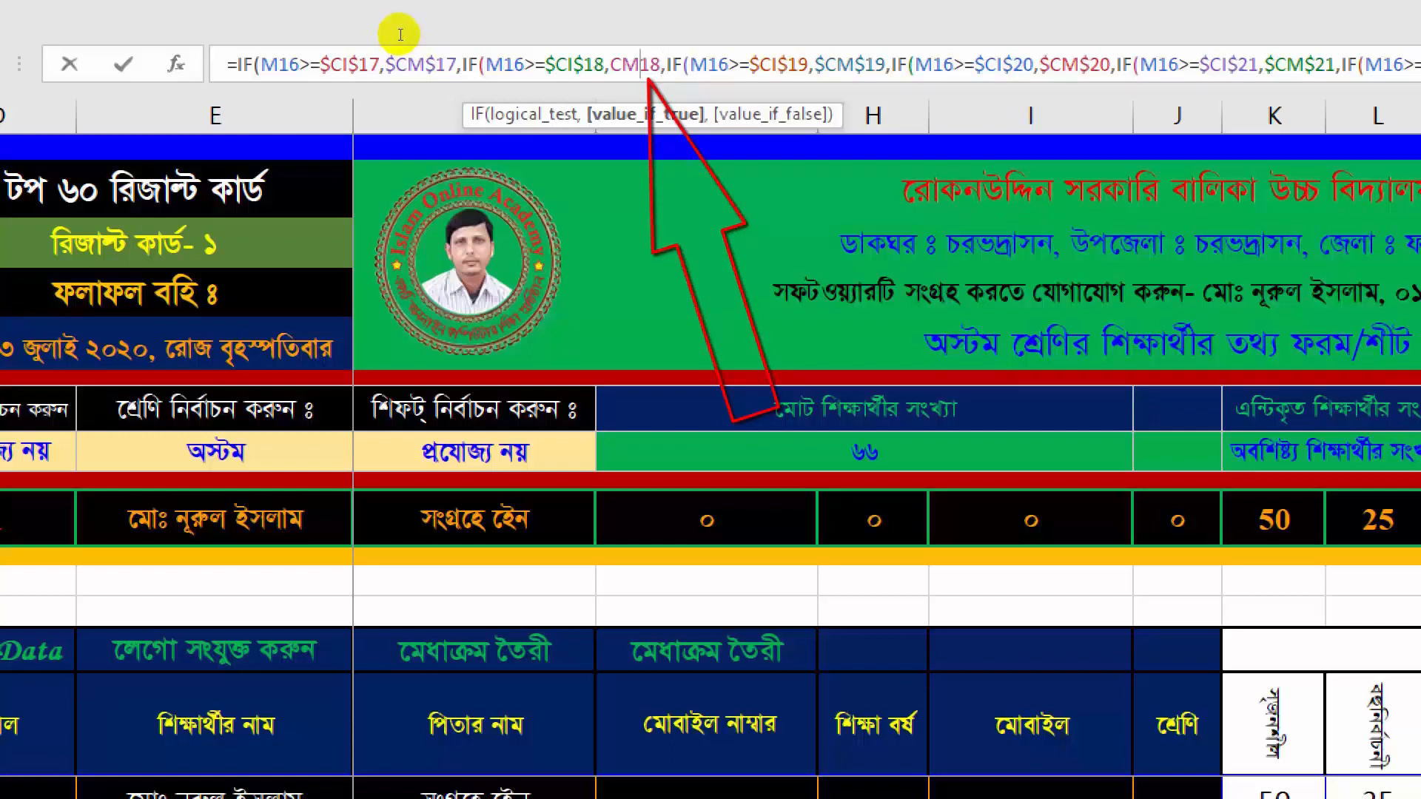
{"action": "key", "text": "F4"}
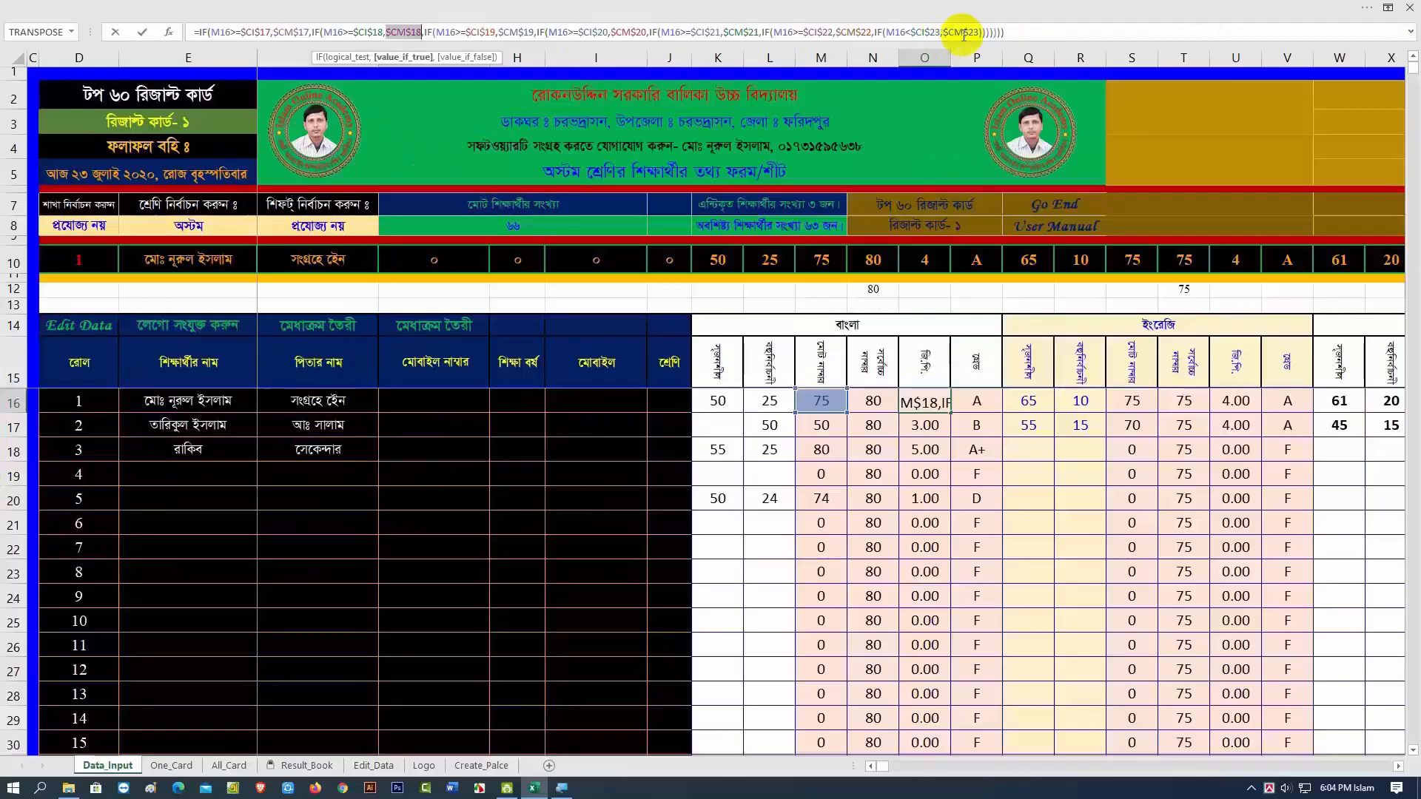
{"action": "left_click", "coordinate": [1018, 29]}
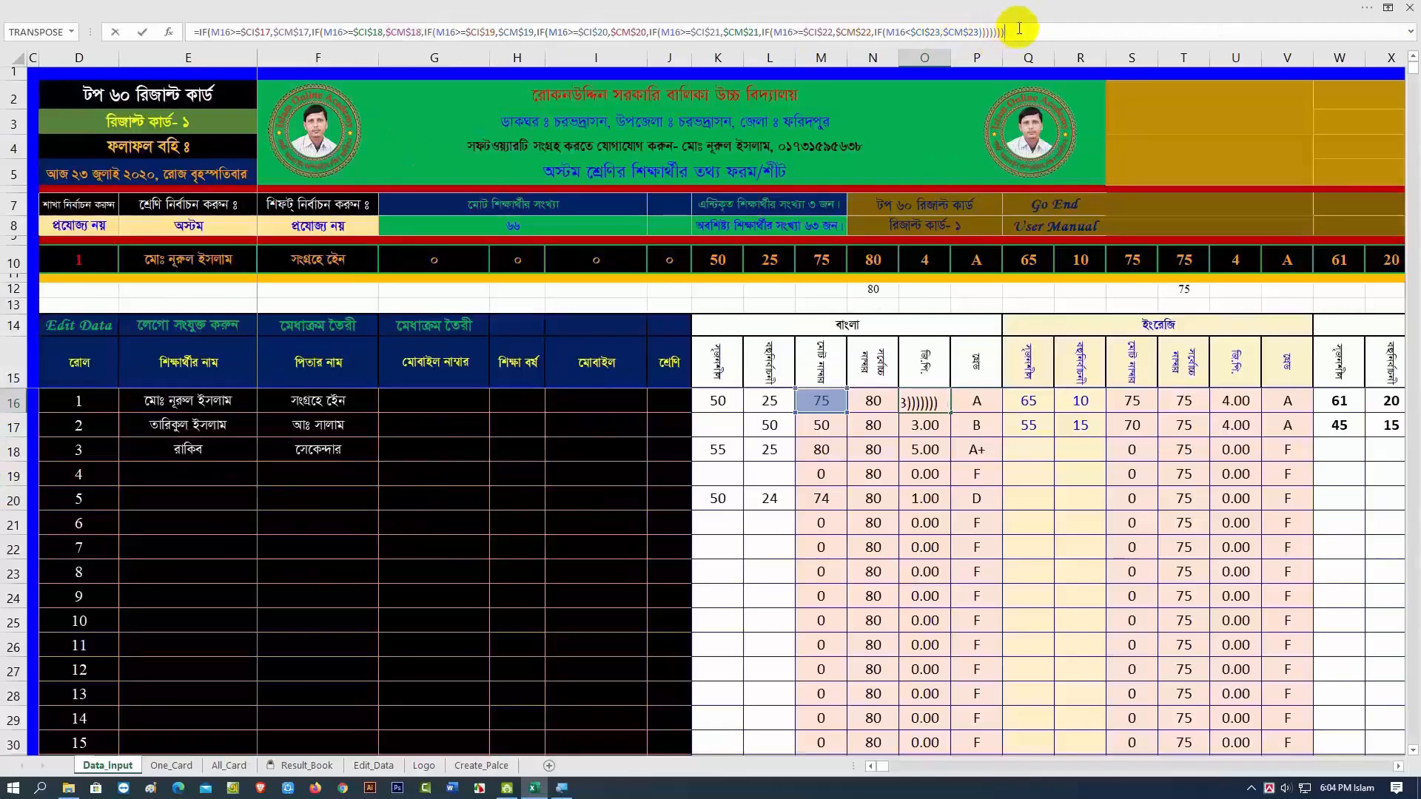
{"action": "key", "text": "ctrl+Return"}
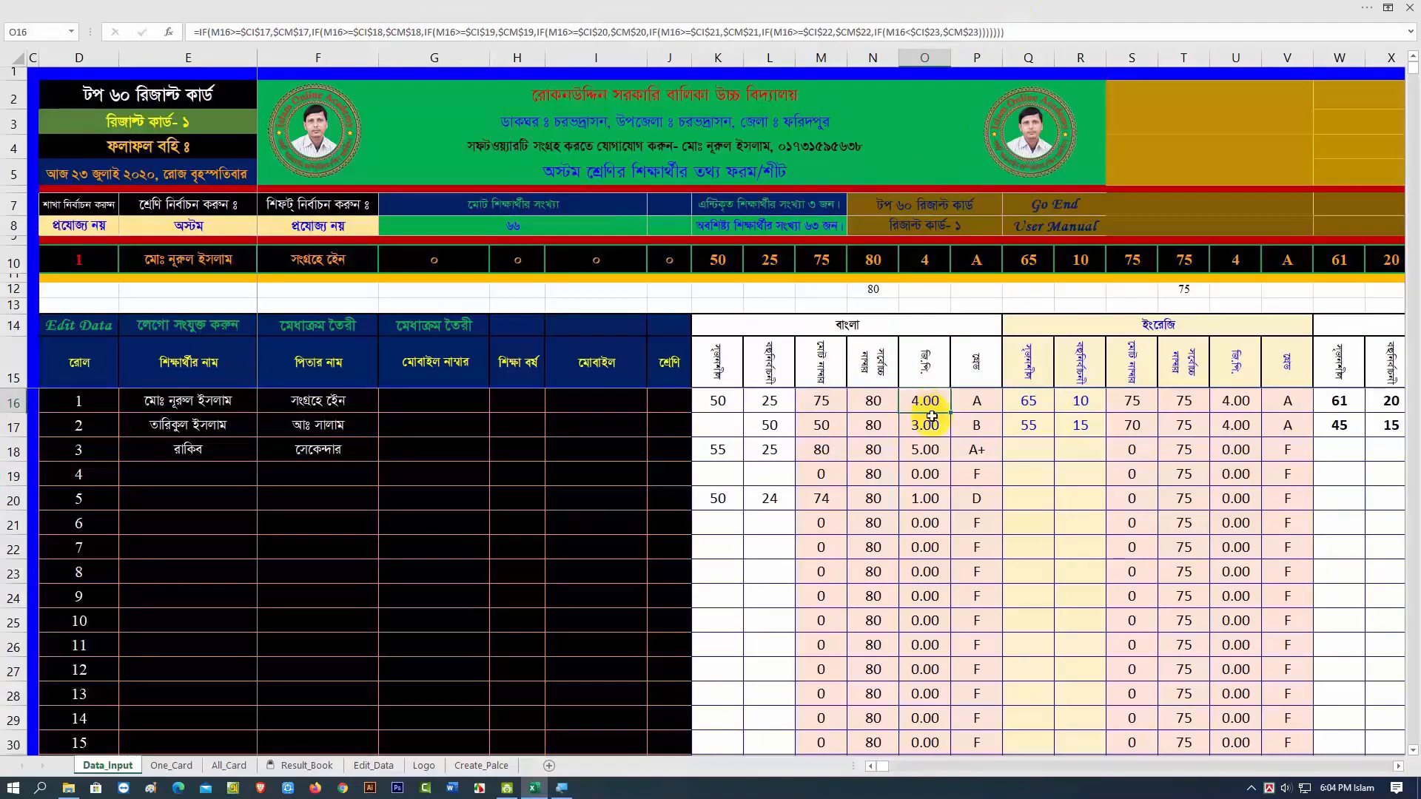
{"action": "double_click", "coordinate": [951, 413]}
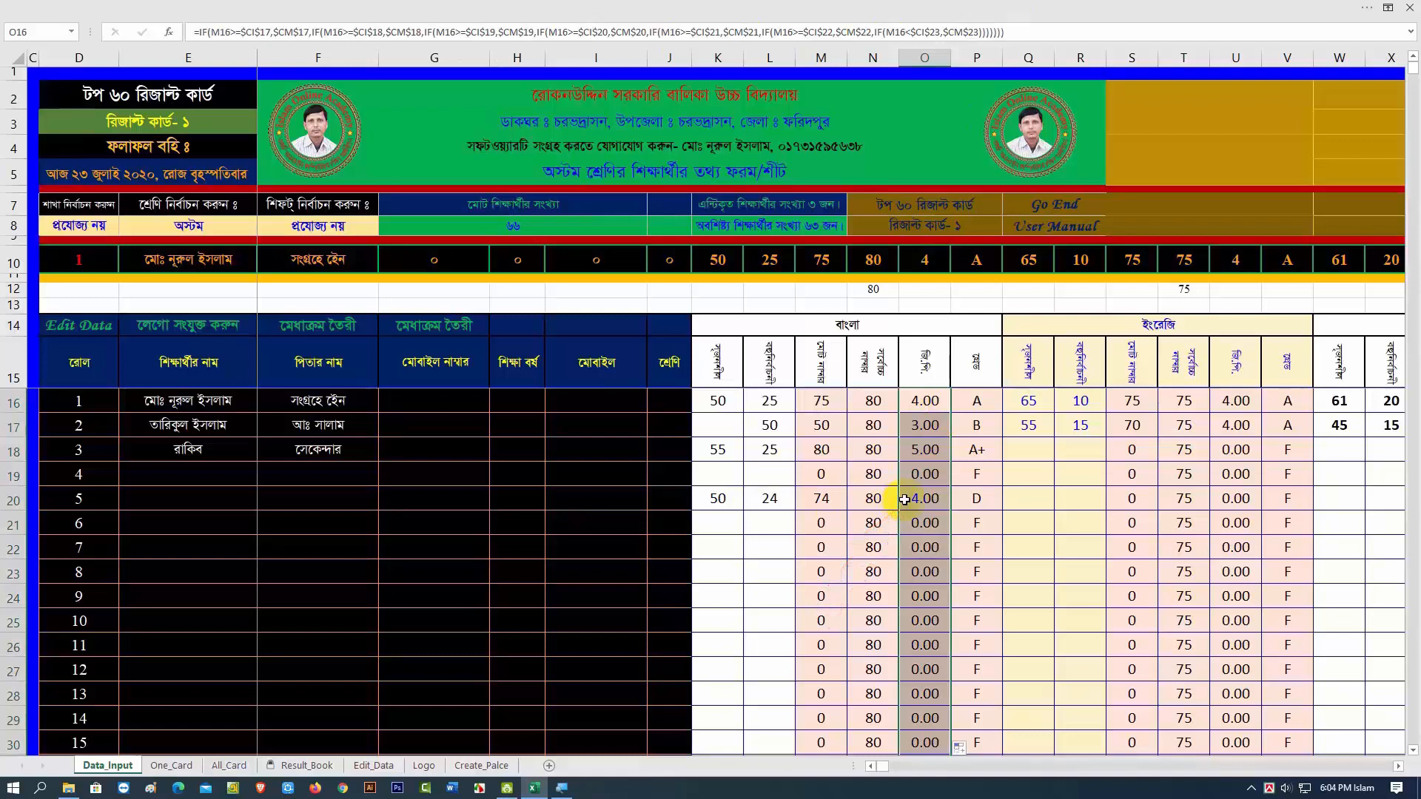
- Change CL18 to the absolute reference $CL$18 in P16's letter grade formula and fill it down column P
{"action": "left_click", "coordinate": [975, 402]}
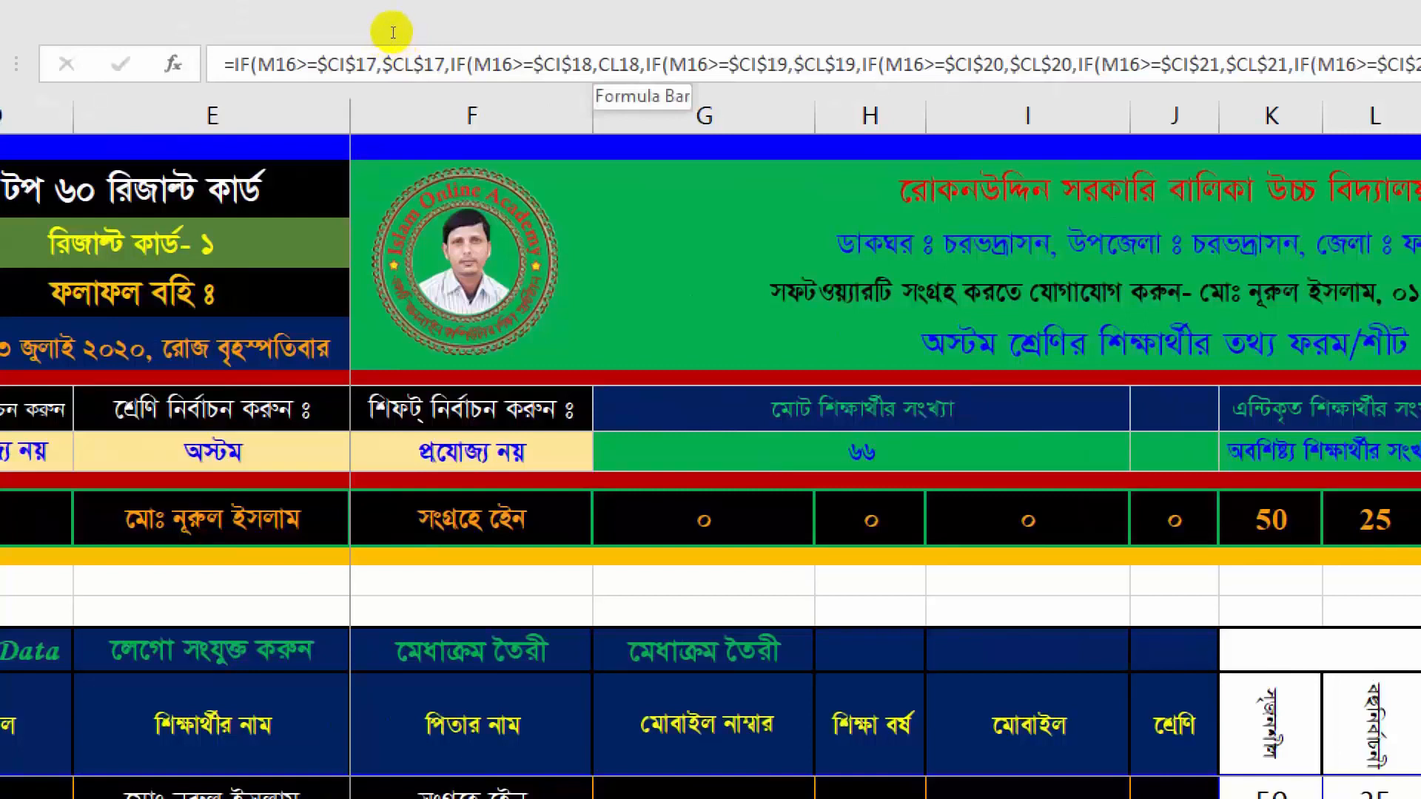
{"action": "left_click", "coordinate": [393, 37]}
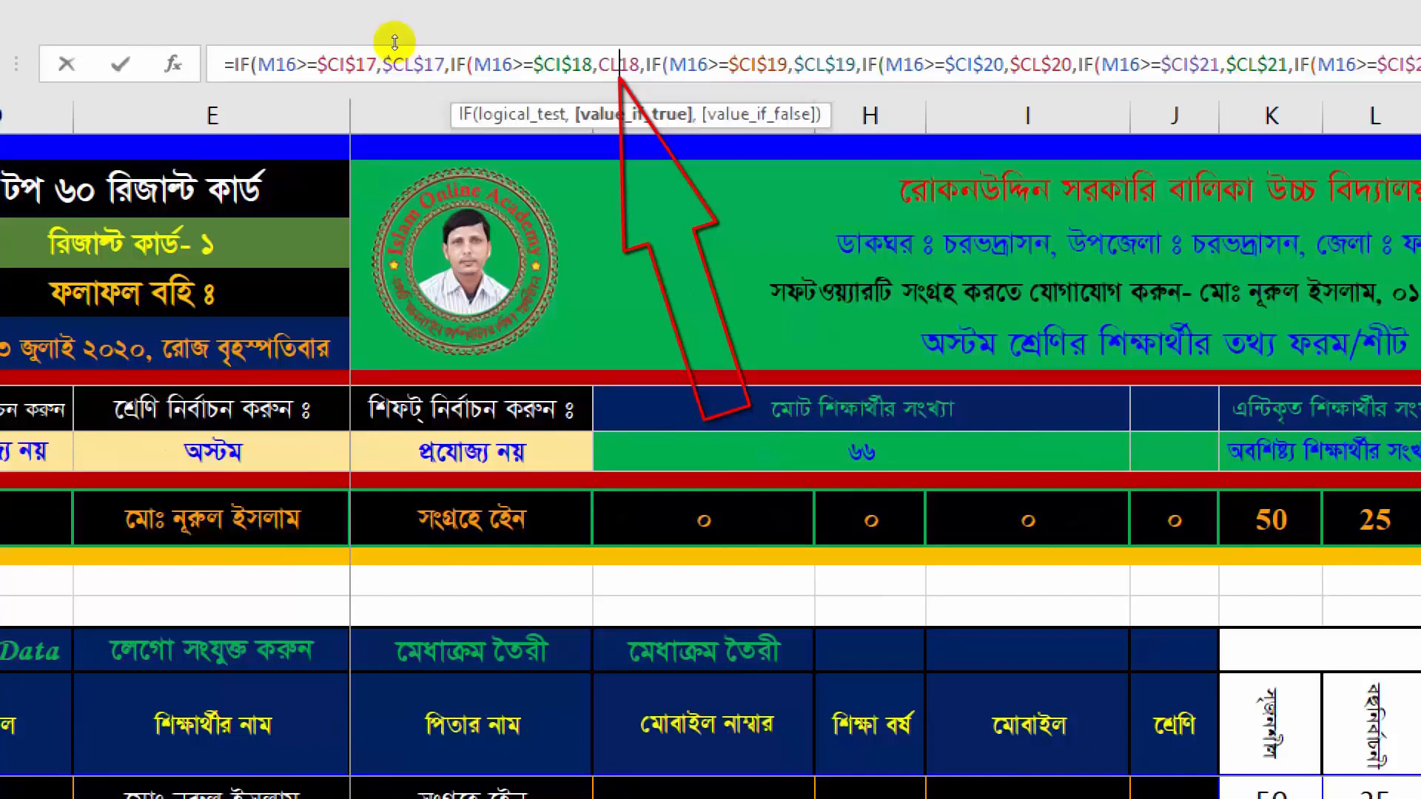
{"action": "key", "text": "F4"}
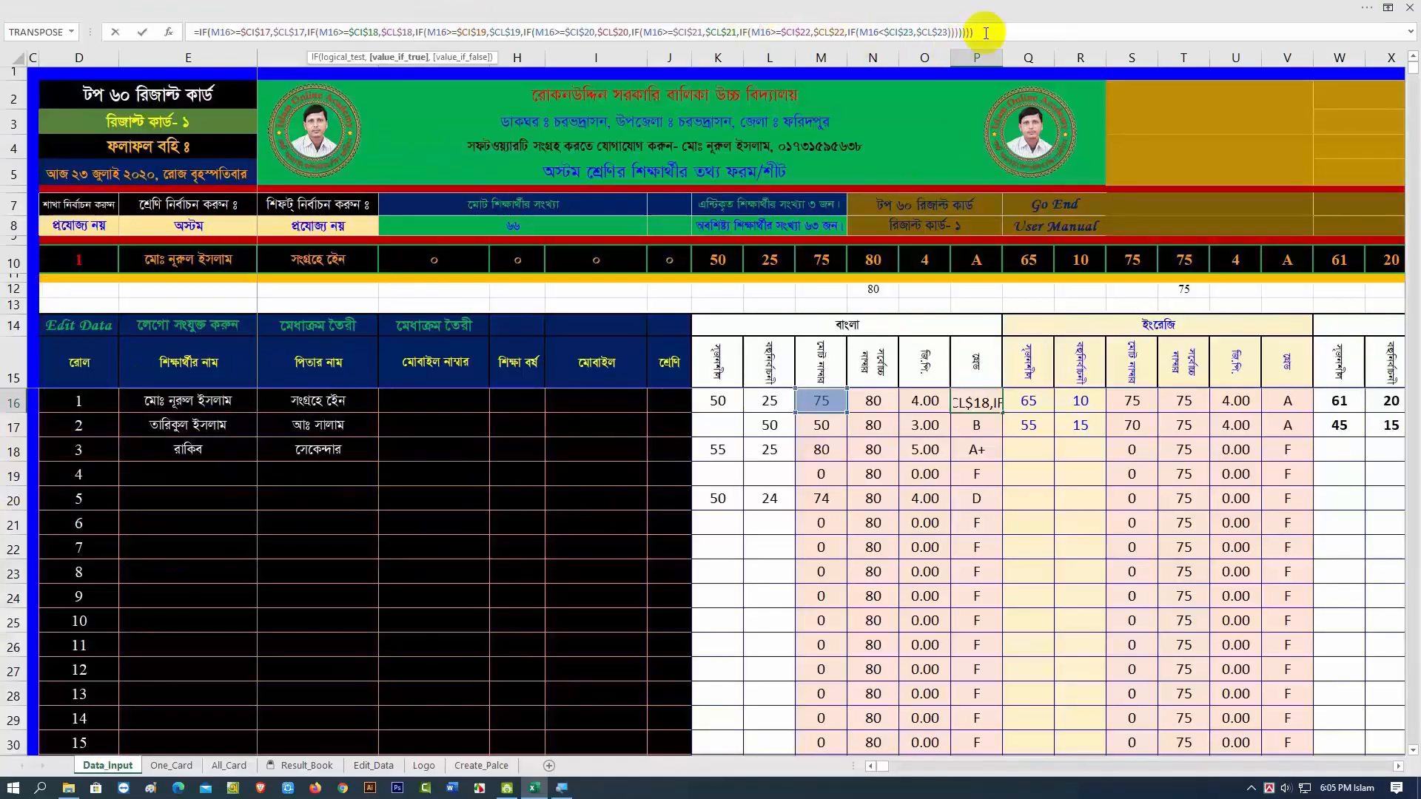
{"action": "left_click", "coordinate": [982, 33]}
{"action": "key", "text": "Return"}
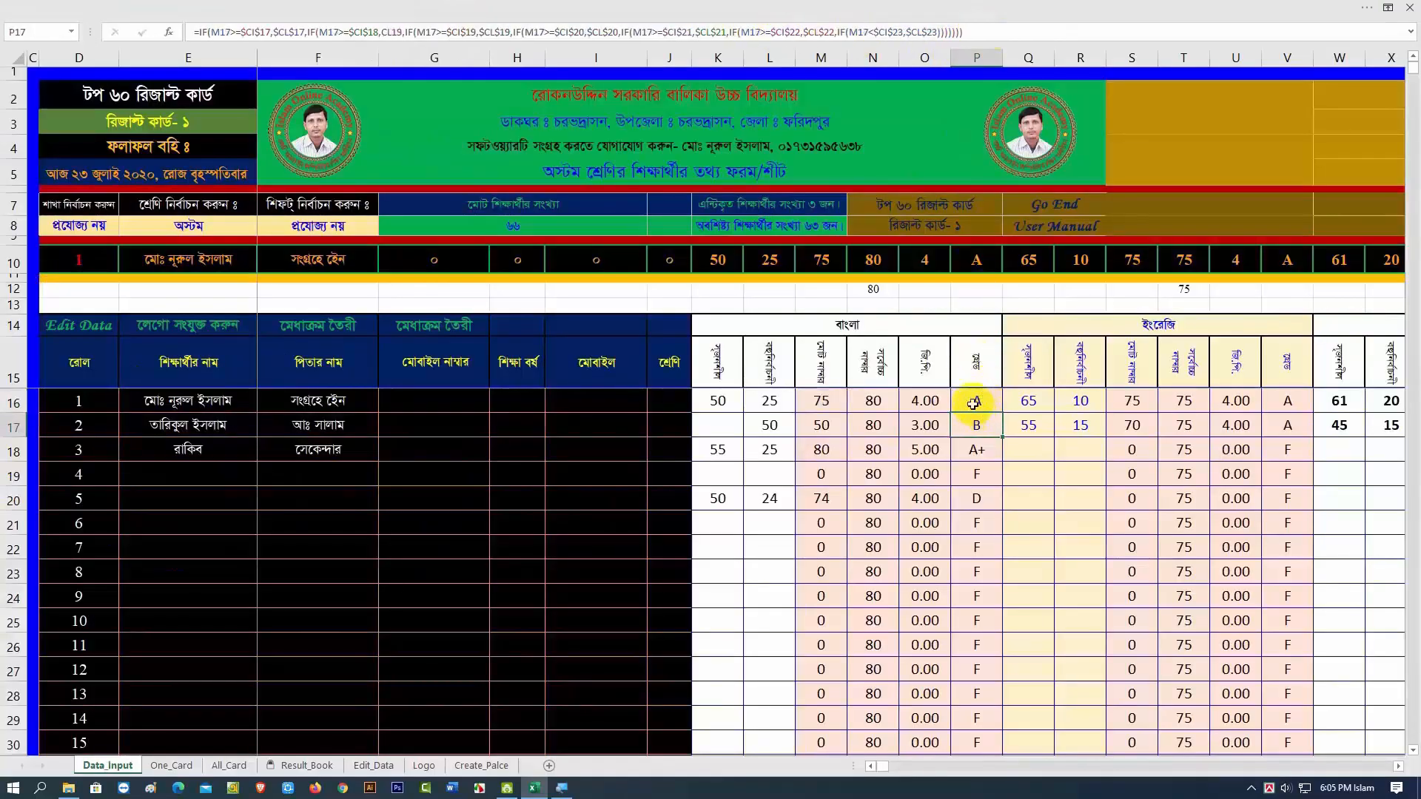
{"action": "left_click", "coordinate": [973, 404]}
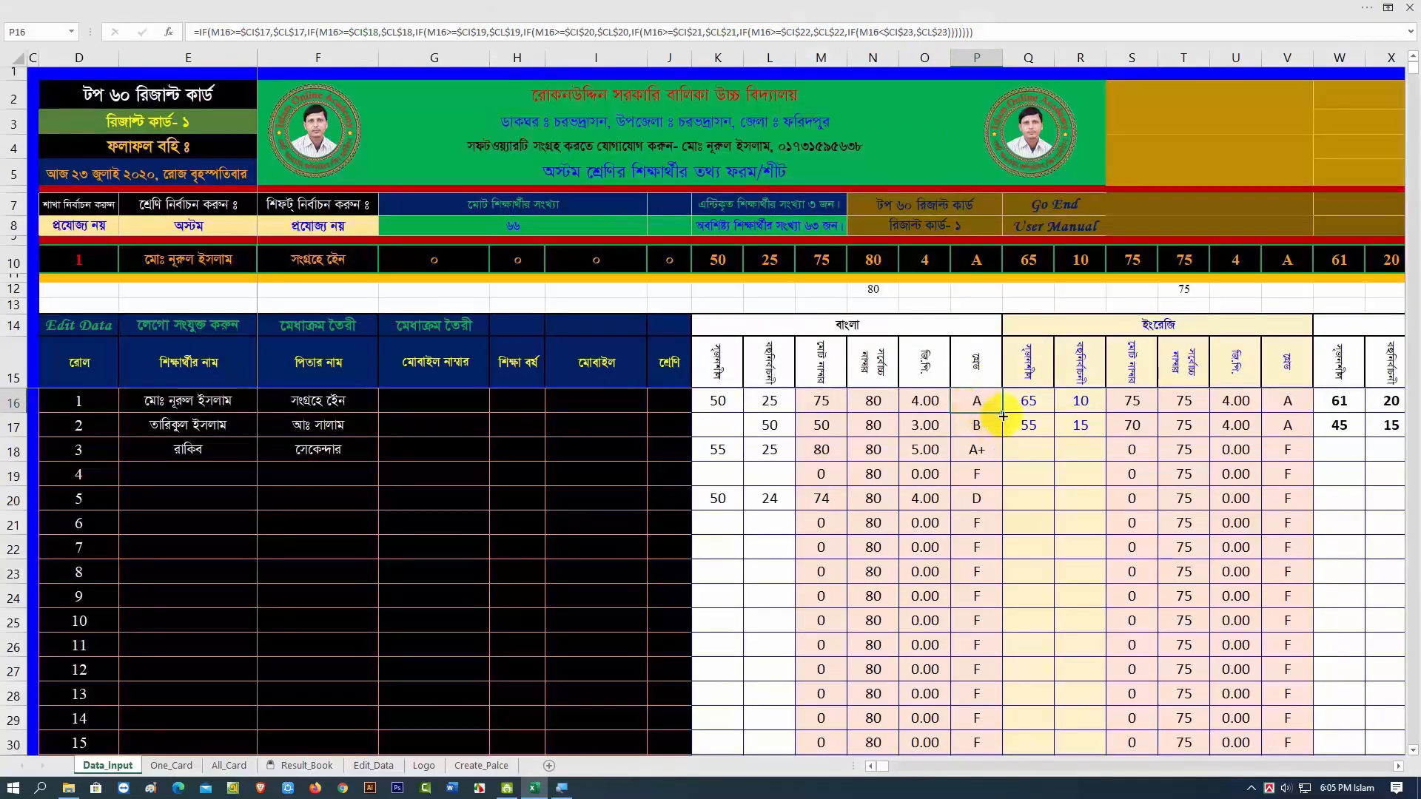
{"action": "double_click", "coordinate": [1002, 413]}
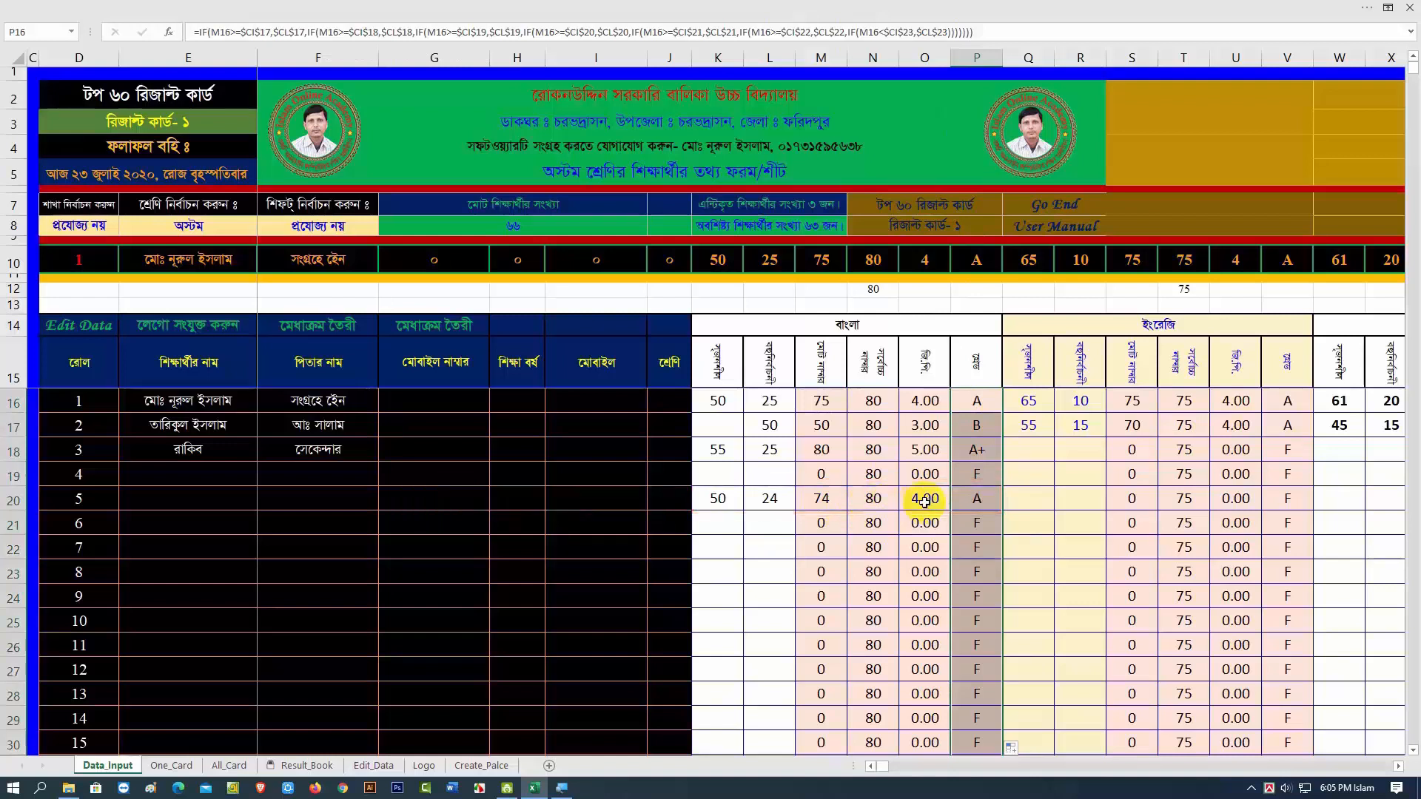
{"action": "left_click", "coordinate": [1006, 502]}
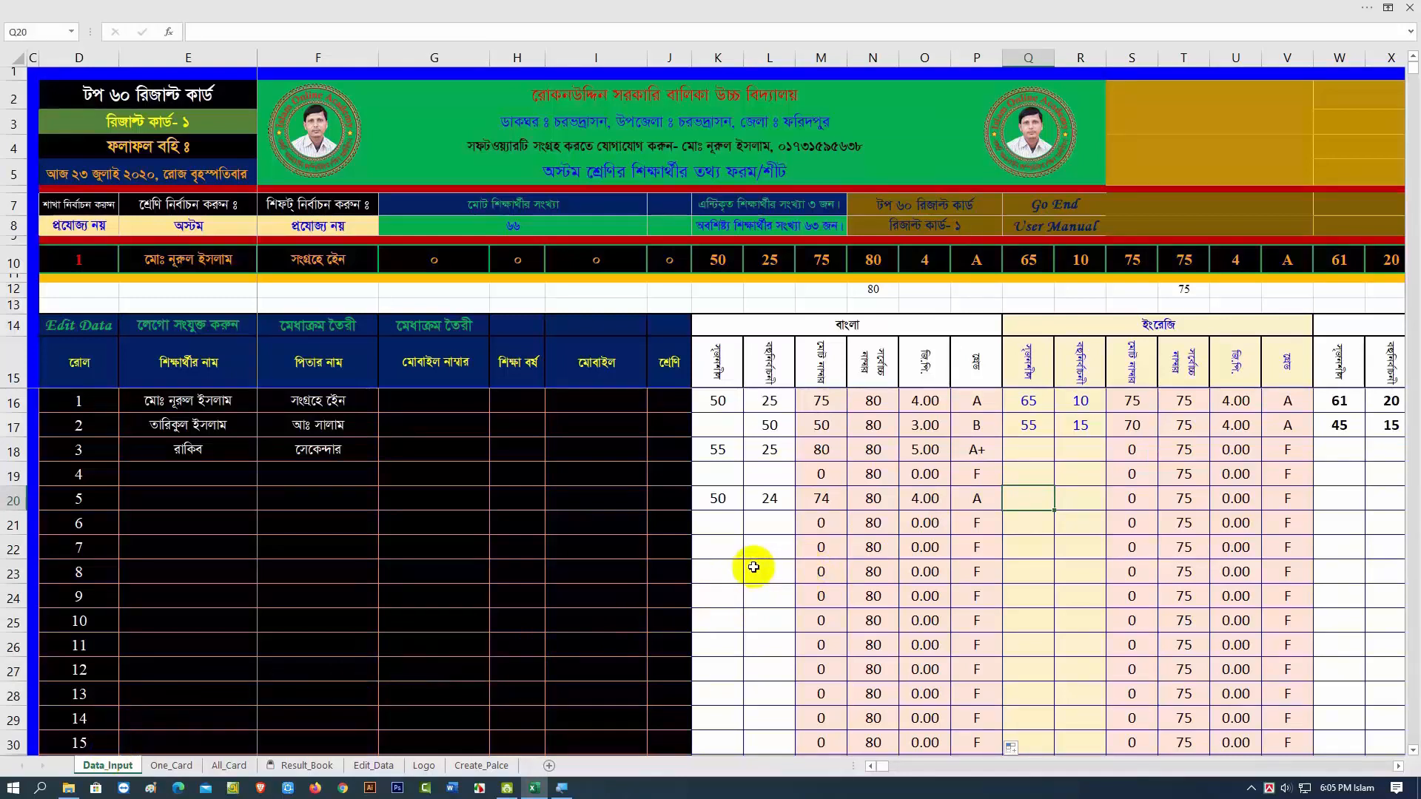
- Check the corrected grades on the result book and merit list sheets, and return to the data input sheet
{"action": "left_click", "coordinate": [162, 88]}
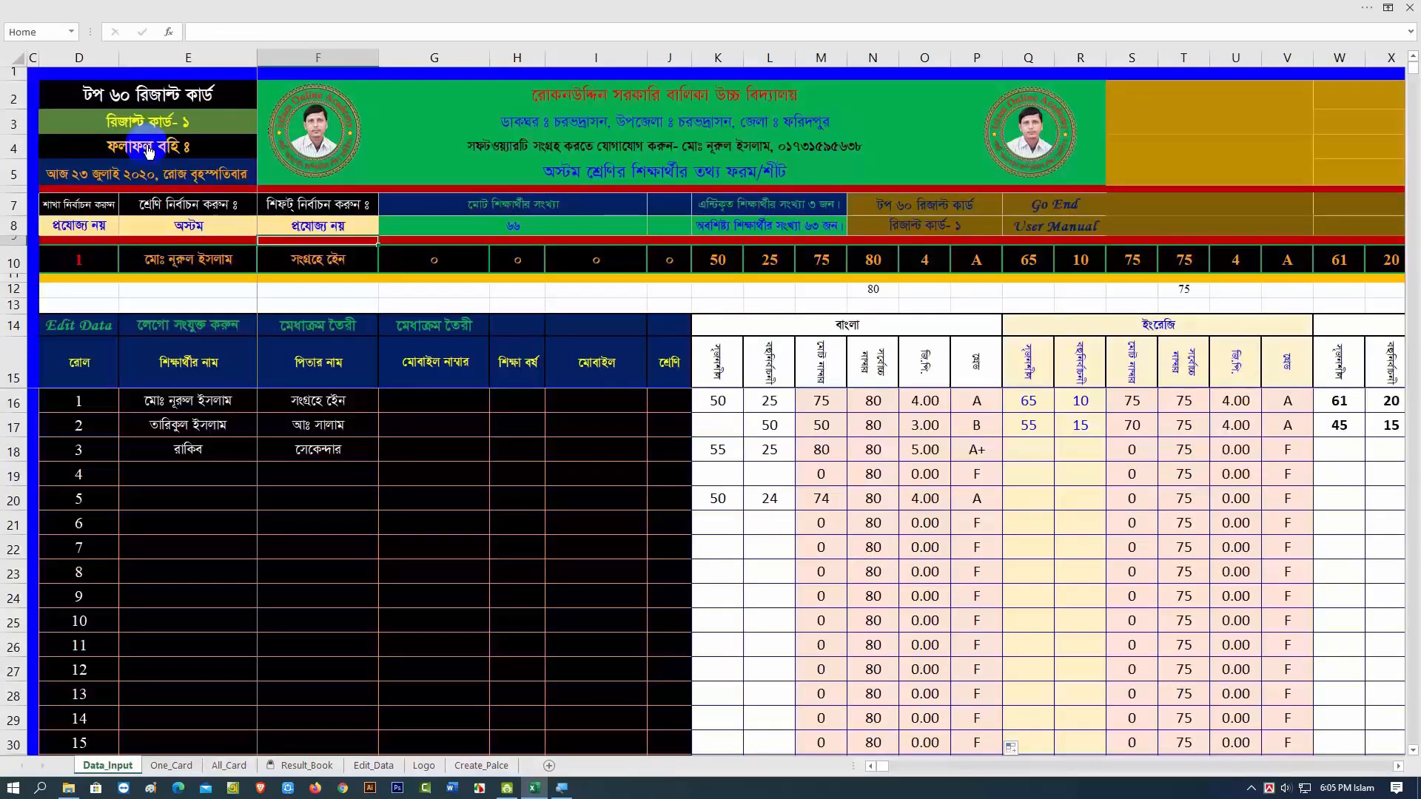
{"action": "left_click", "coordinate": [146, 145]}
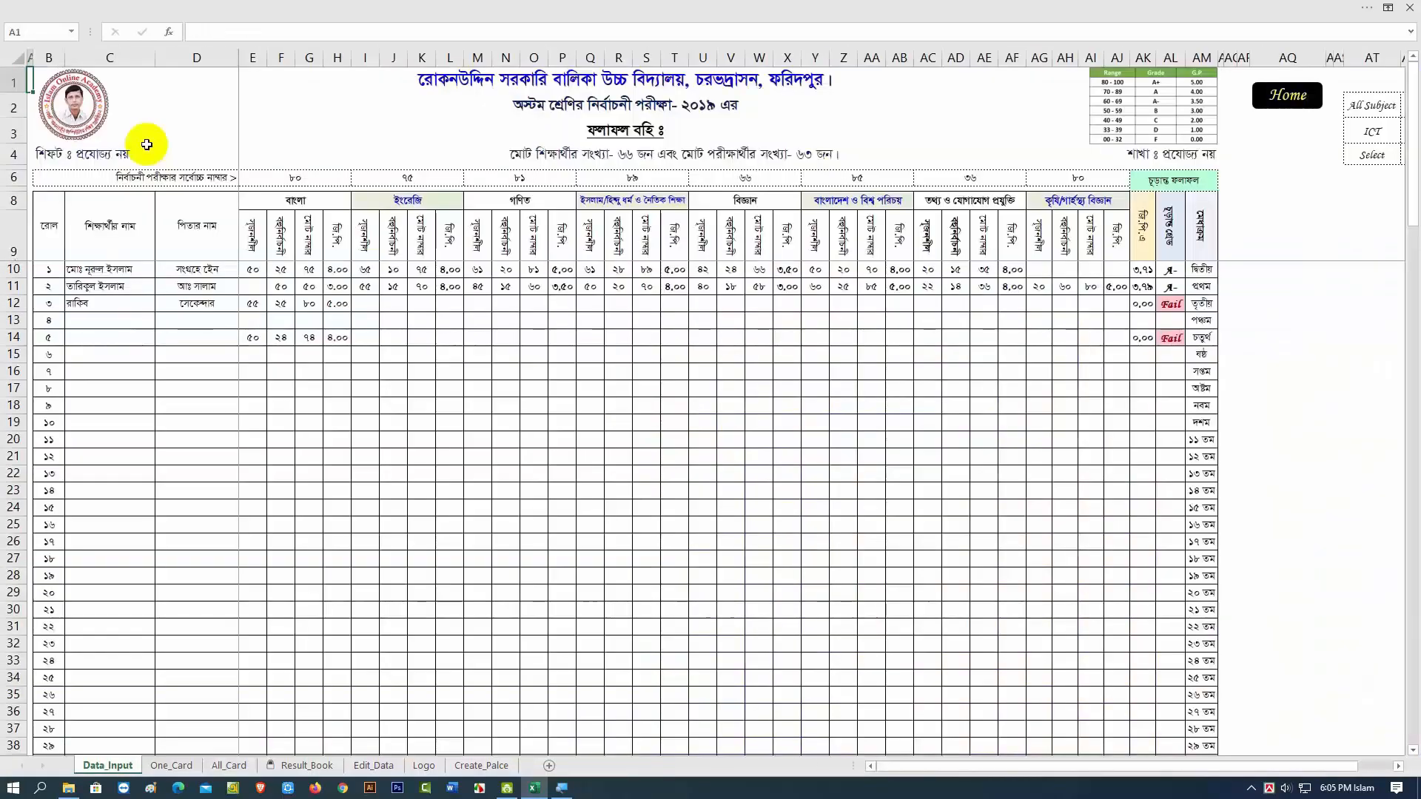
{"action": "left_click", "coordinate": [1285, 94]}
{"action": "left_click", "coordinate": [427, 325]}
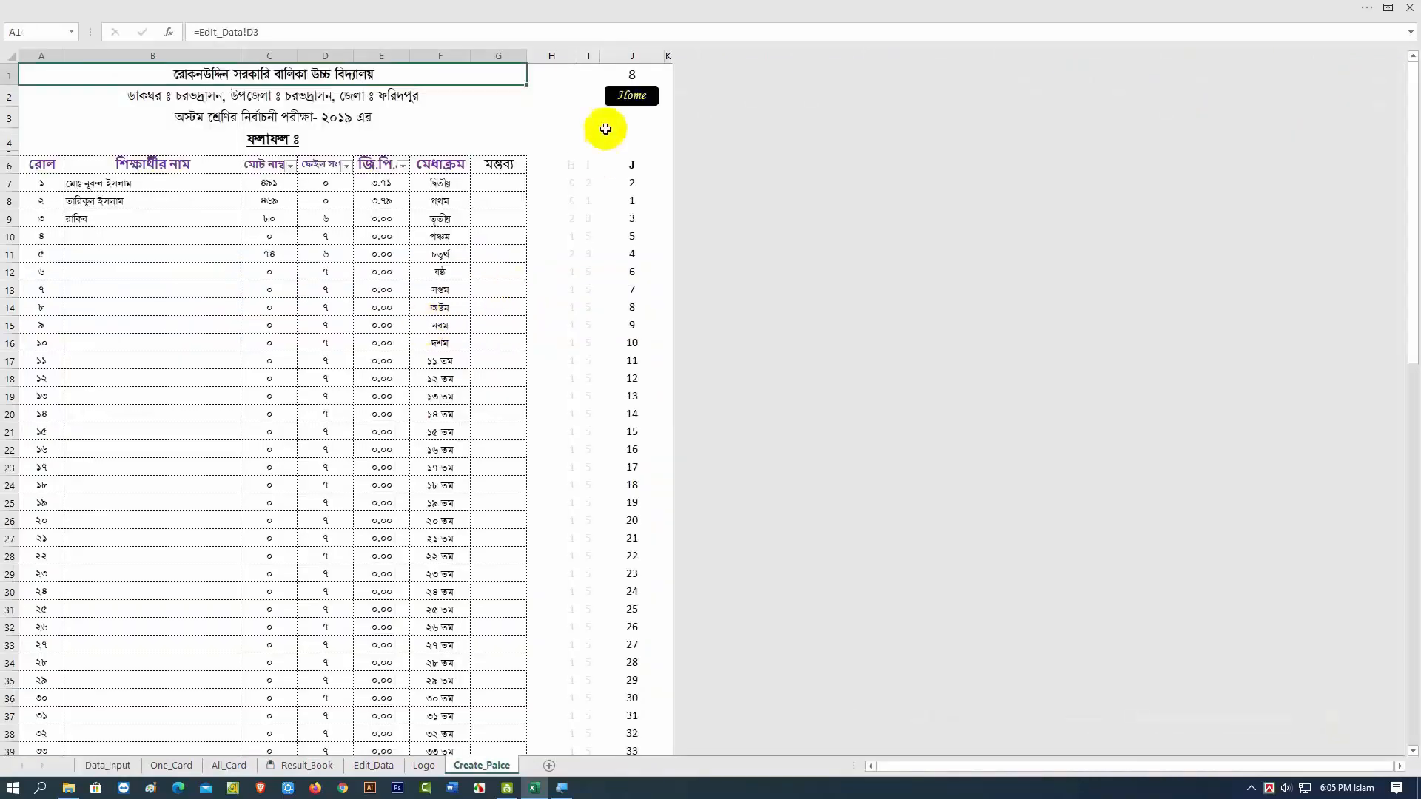
{"action": "left_click", "coordinate": [628, 100]}
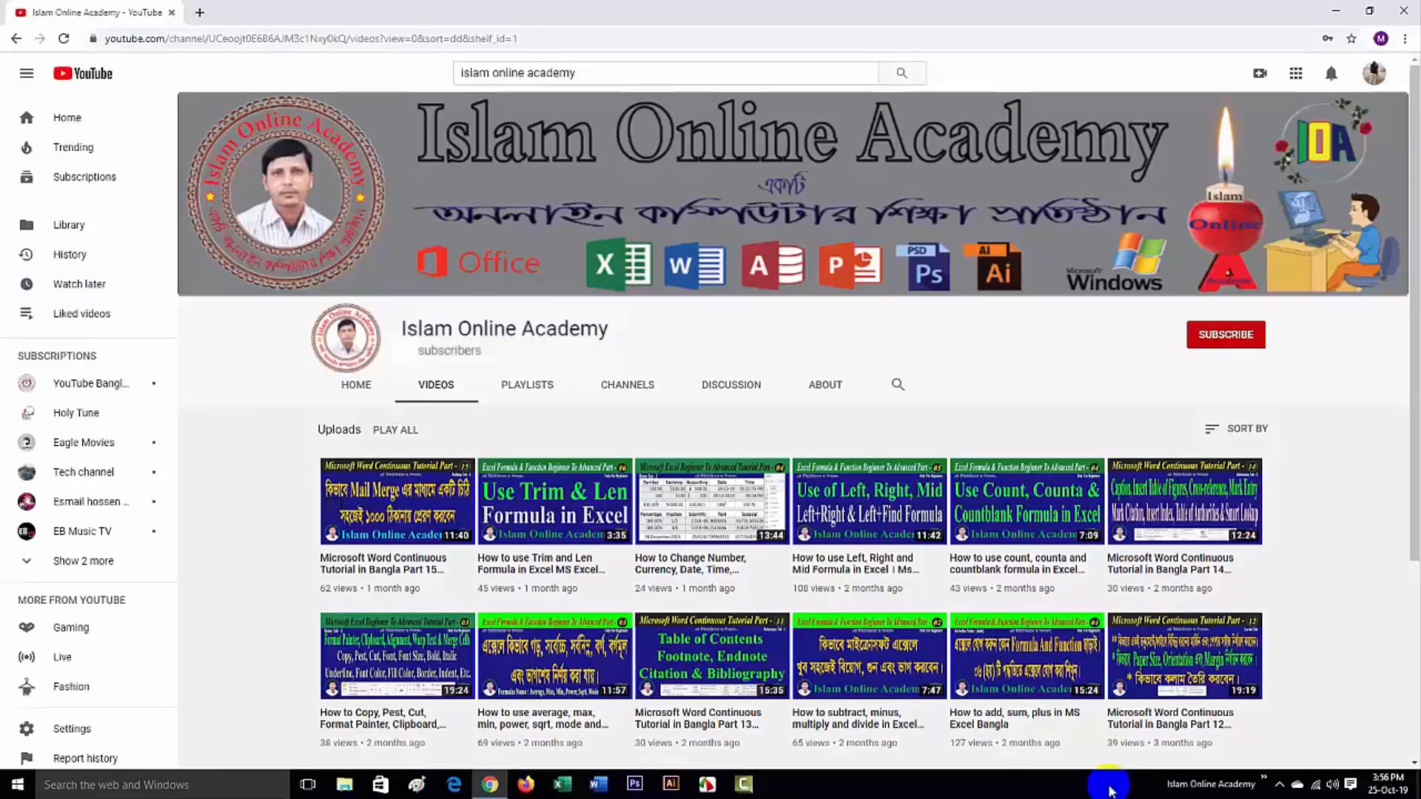
- On YouTube, subscribe to the Islam Online Academy channel and set its notifications to All
{"action": "left_click", "coordinate": [1217, 335]}
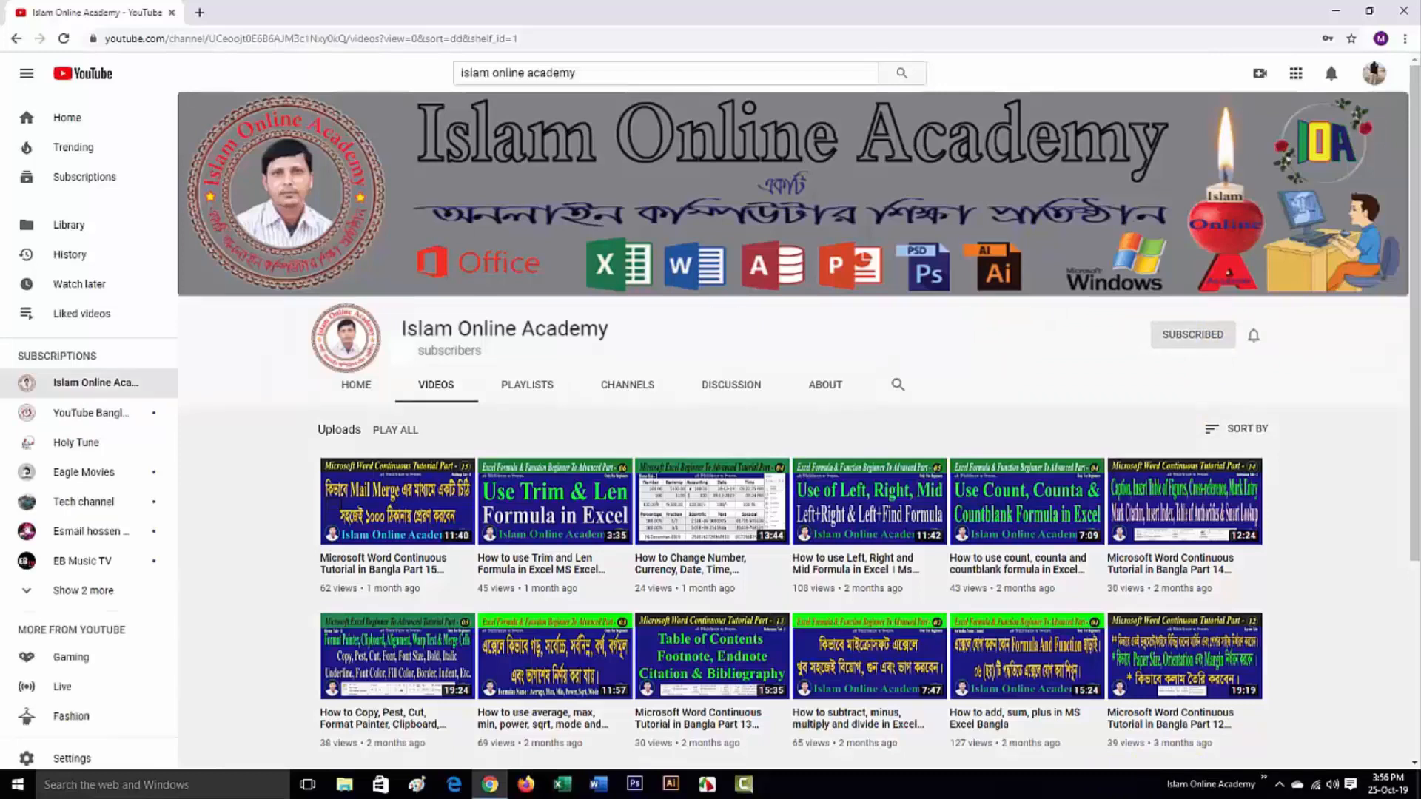
{"action": "left_click", "coordinate": [1255, 336]}
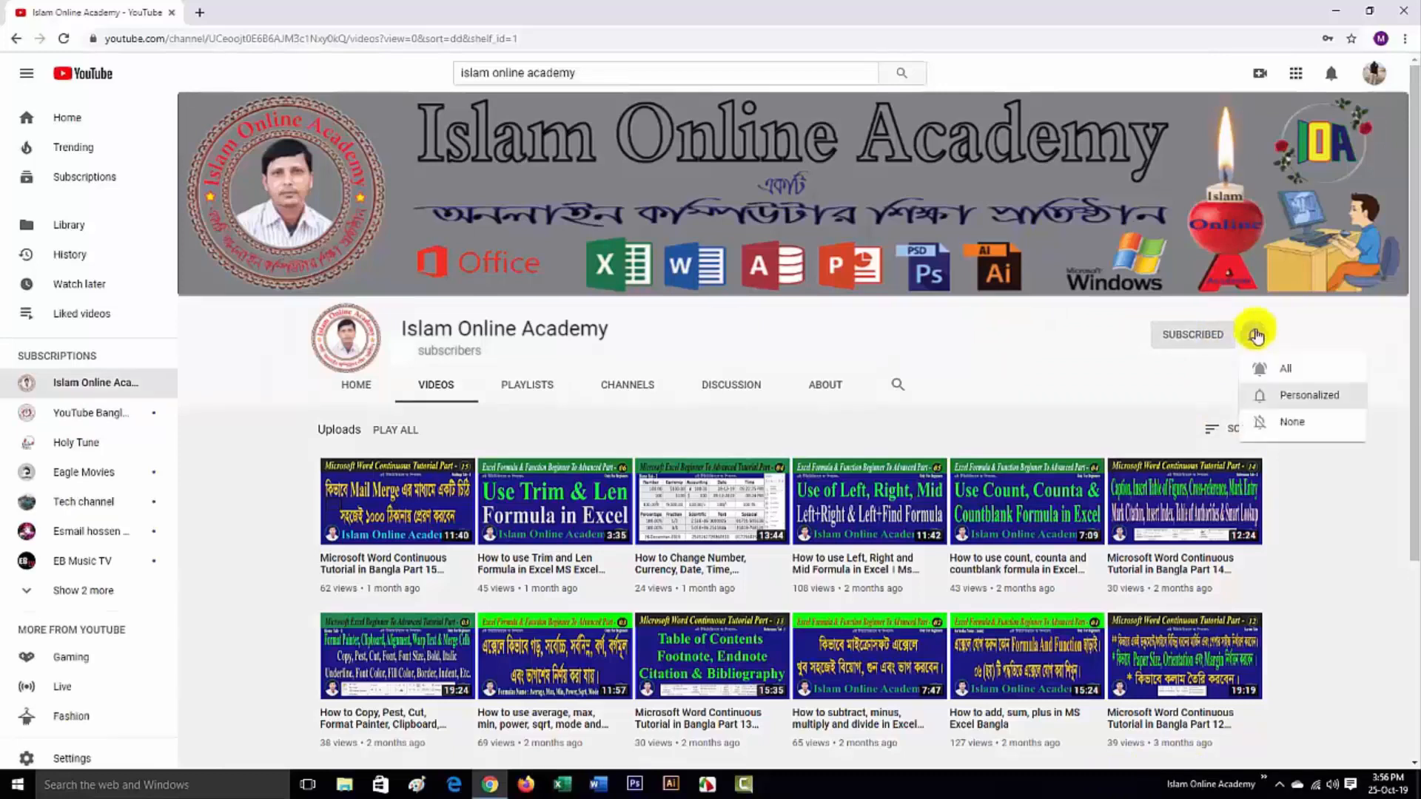
{"action": "left_click", "coordinate": [1276, 370]}
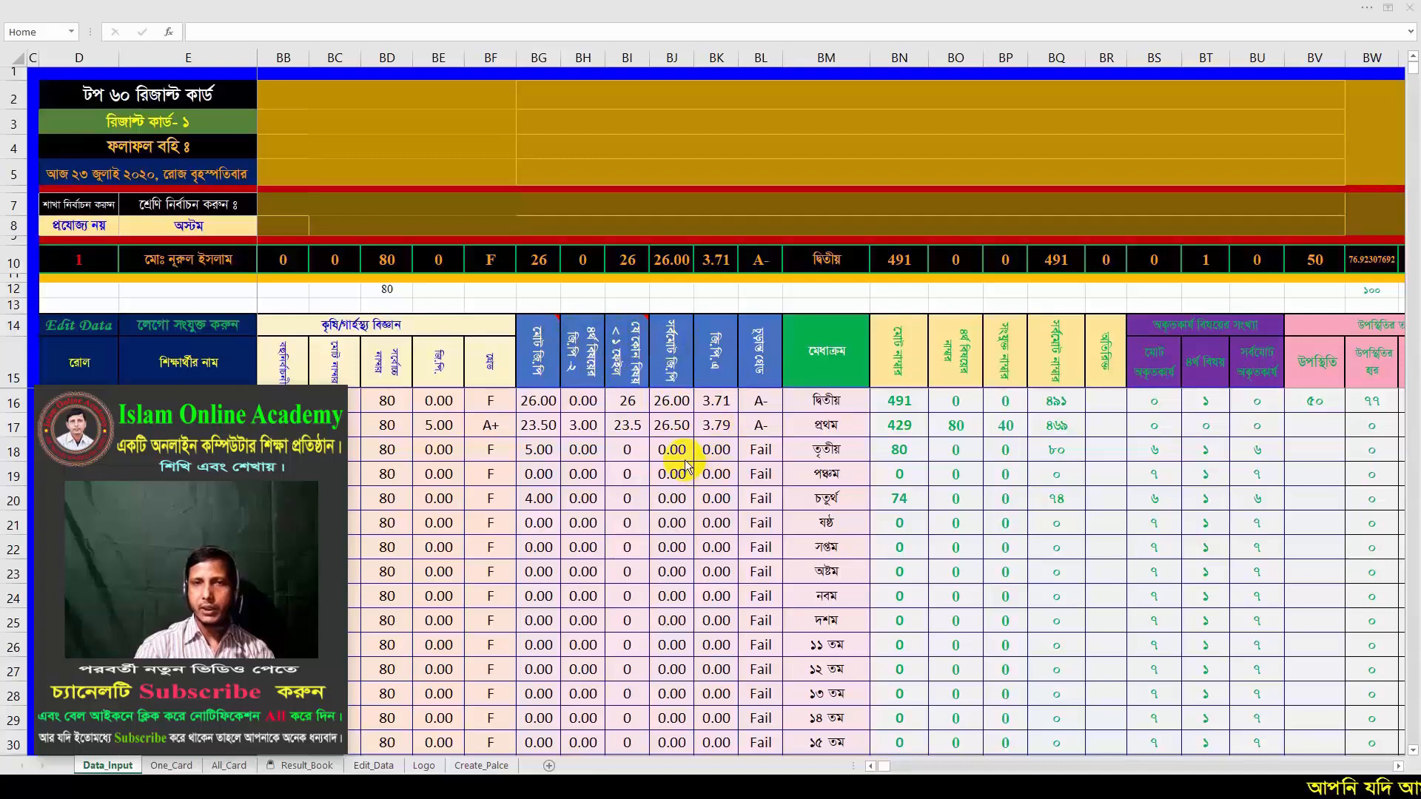
- Clear the formulas in columns BG to BI from row 16 down and begin BG16's total GP formula with =O16+U16+
{"action": "left_click", "coordinate": [533, 402]}
{"action": "key", "text": "Delete"}
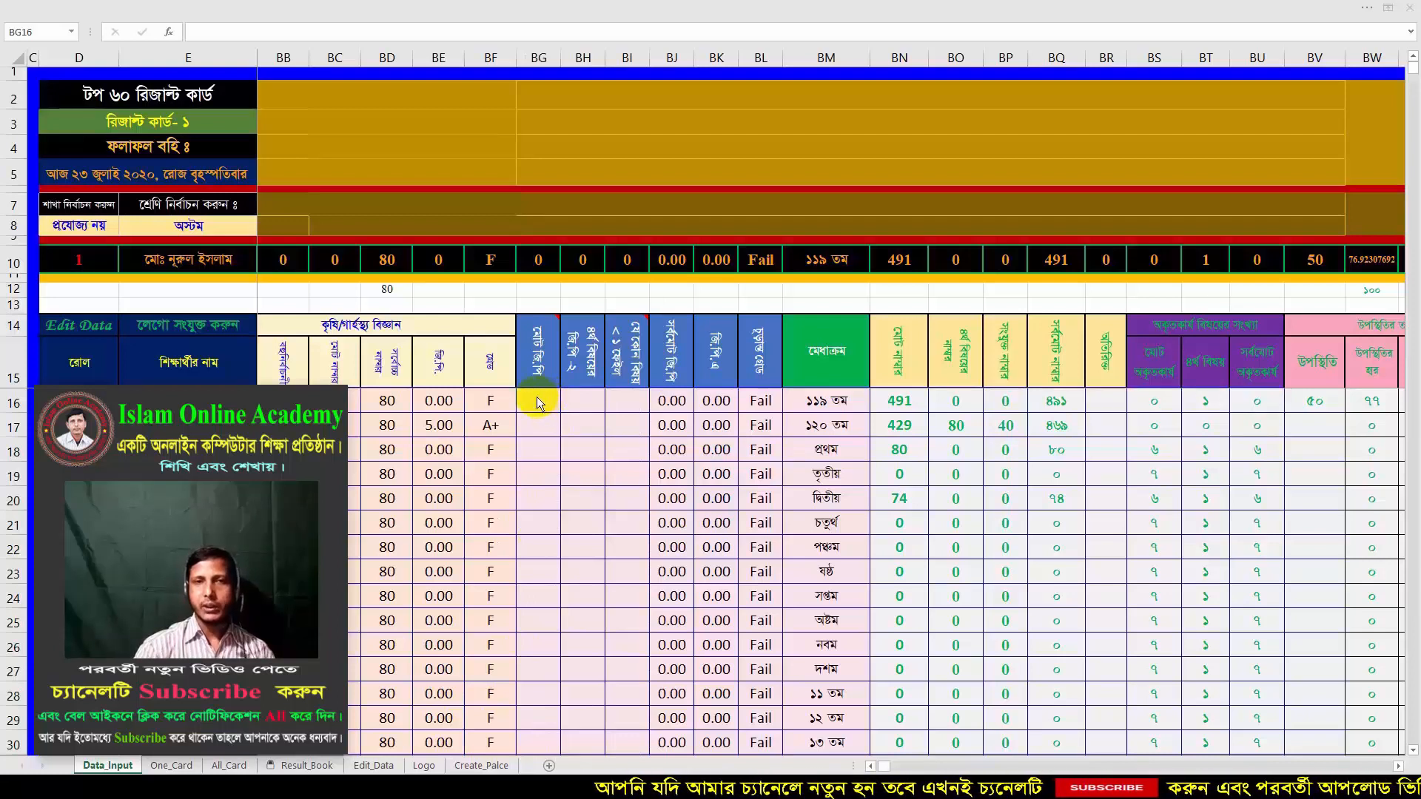
{"action": "left_click", "coordinate": [536, 397]}
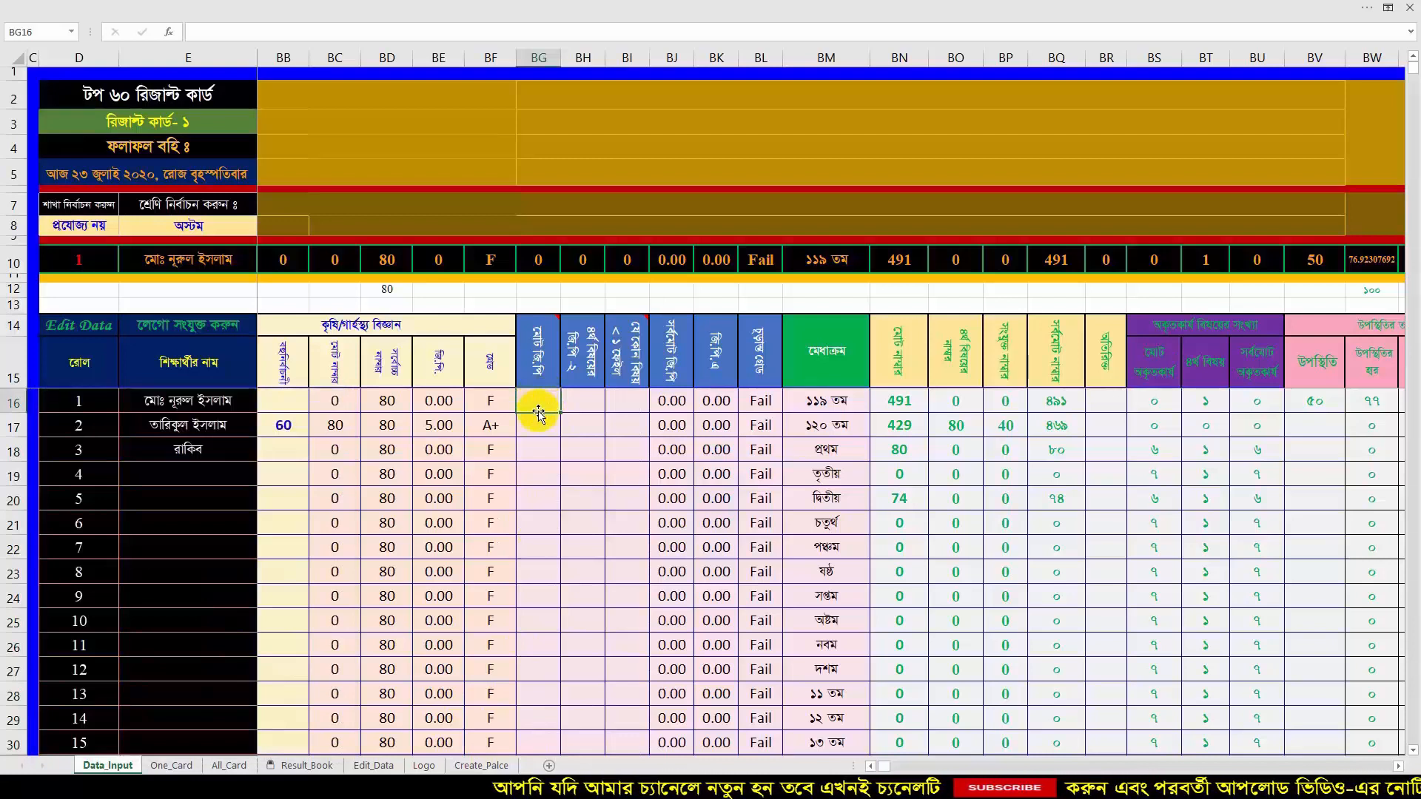
{"action": "type", "text": "="}
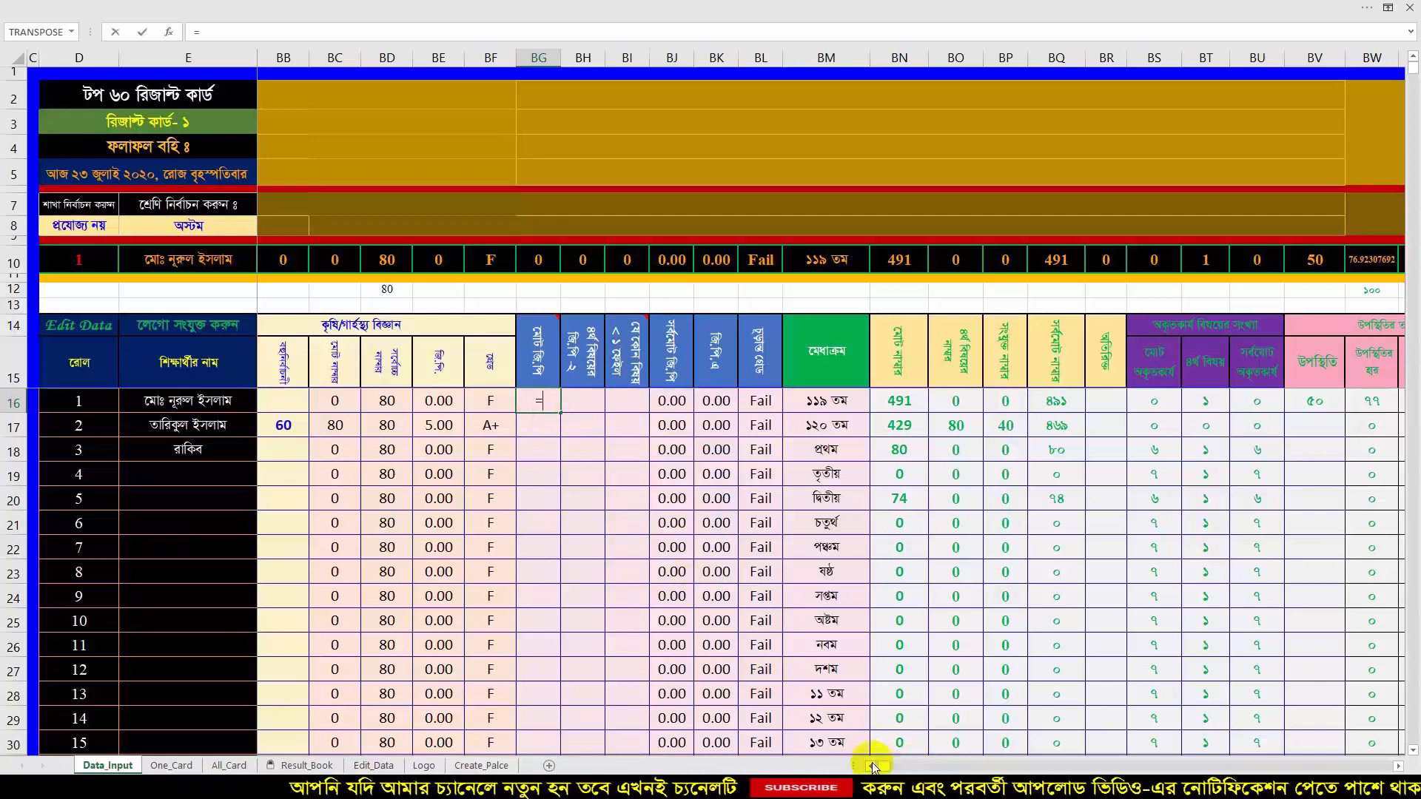
{"action": "left_click_drag", "start_coordinate": [874, 767], "coordinate": [869, 767]}
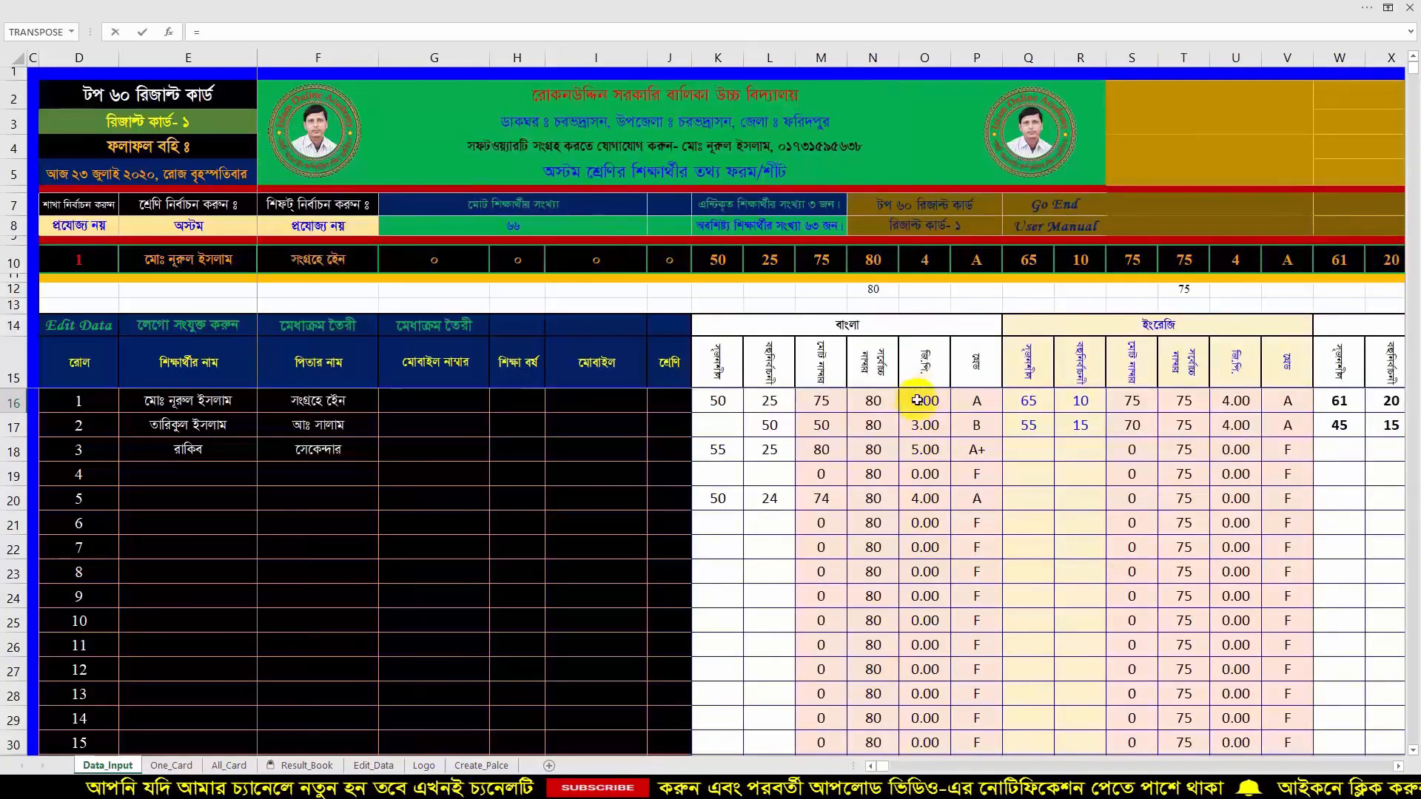
{"action": "left_click", "coordinate": [917, 400]}
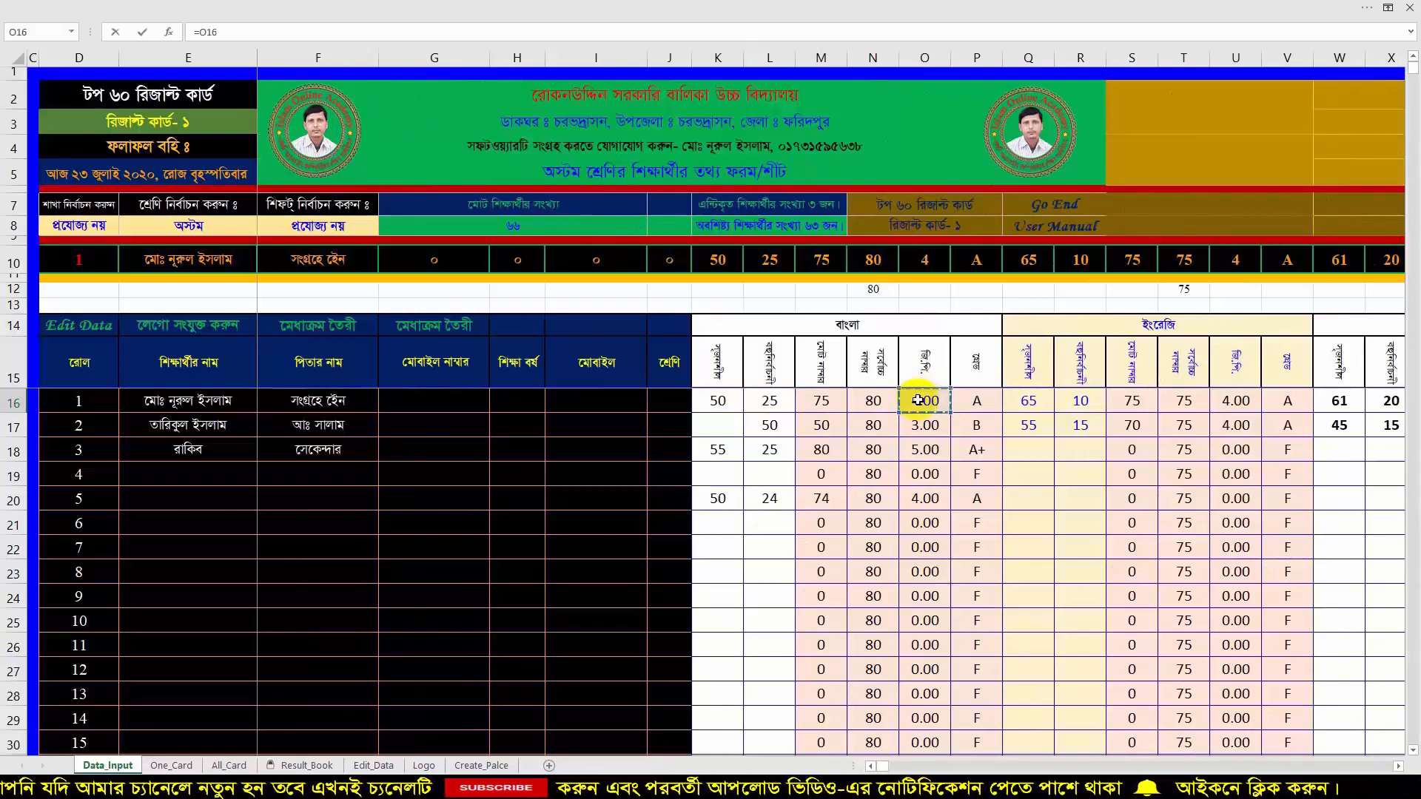
{"action": "type", "text": "+"}
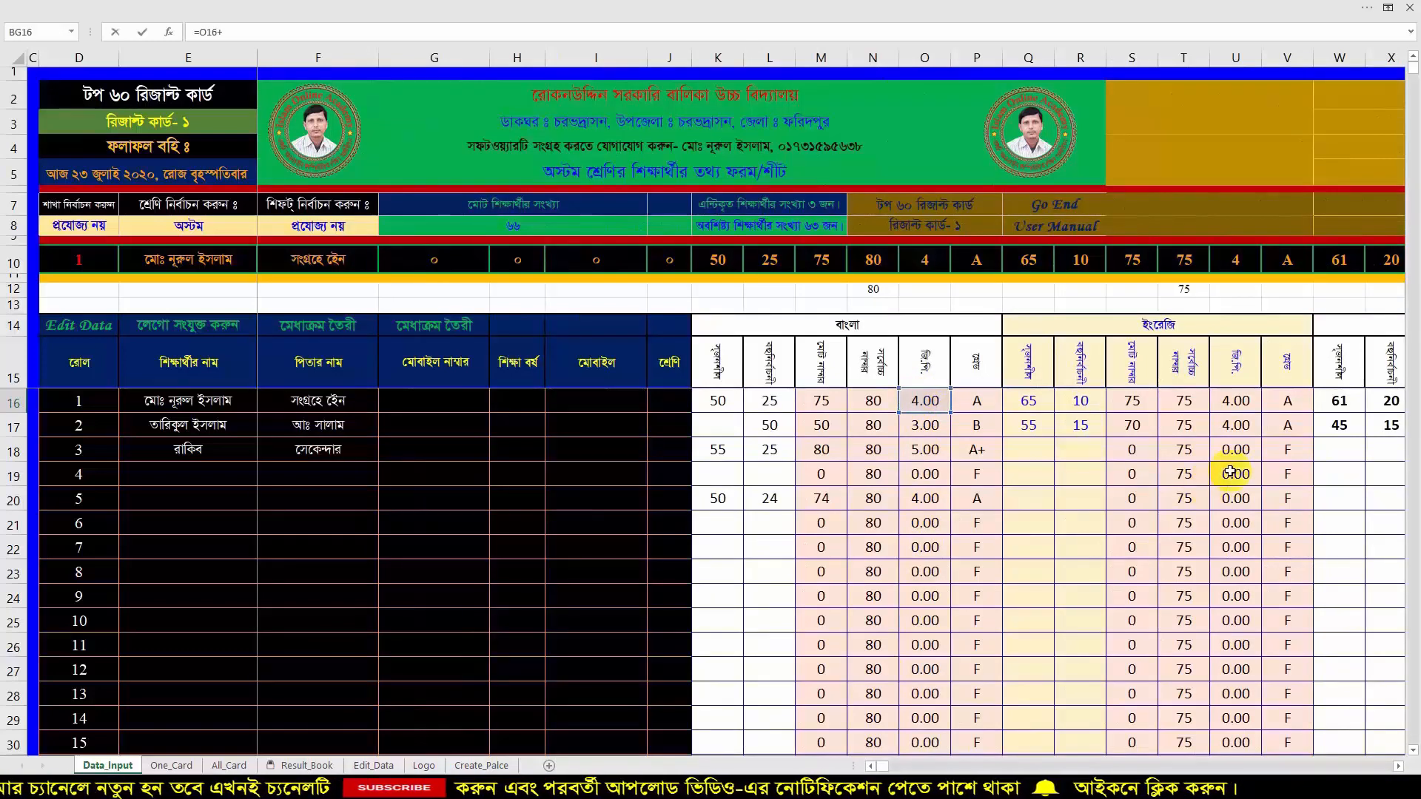
{"action": "left_click", "coordinate": [1230, 400]}
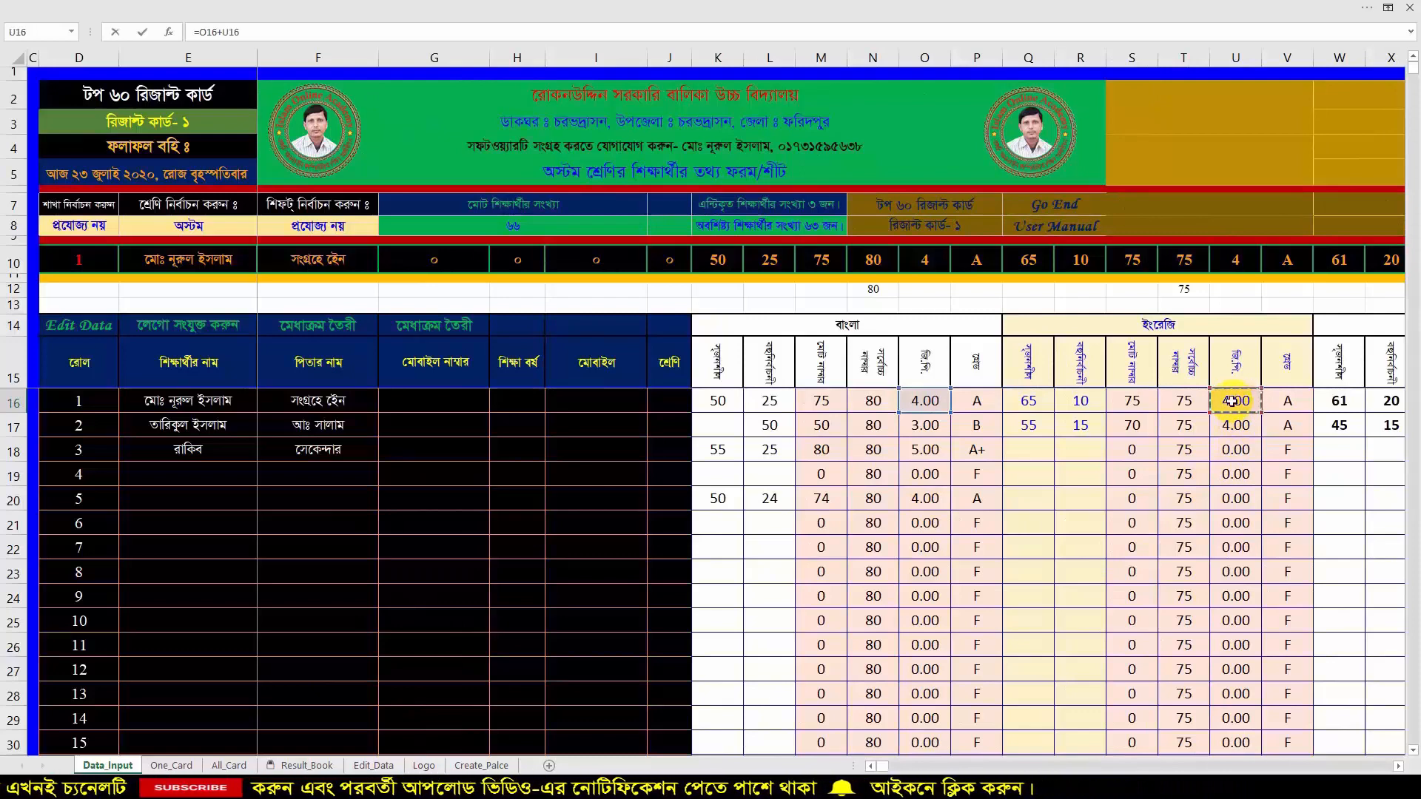
{"action": "type", "text": "+"}
- Extend BG16's total GP formula with the grade point cells AA16, AG16 and AM16
{"action": "scroll", "coordinate": [1231, 400], "scroll_direction": "right", "scroll_amount": 5}
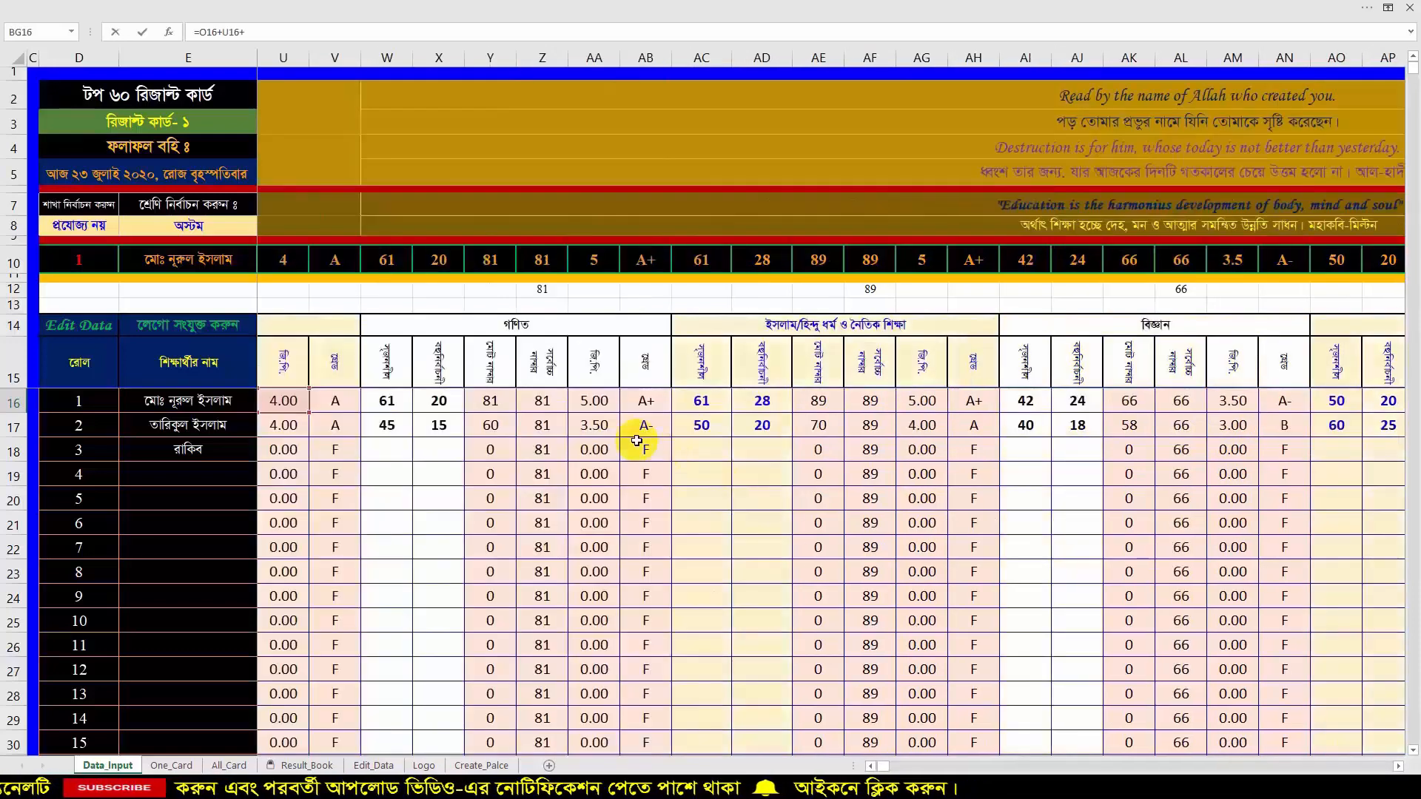
{"action": "left_click", "coordinate": [588, 400]}
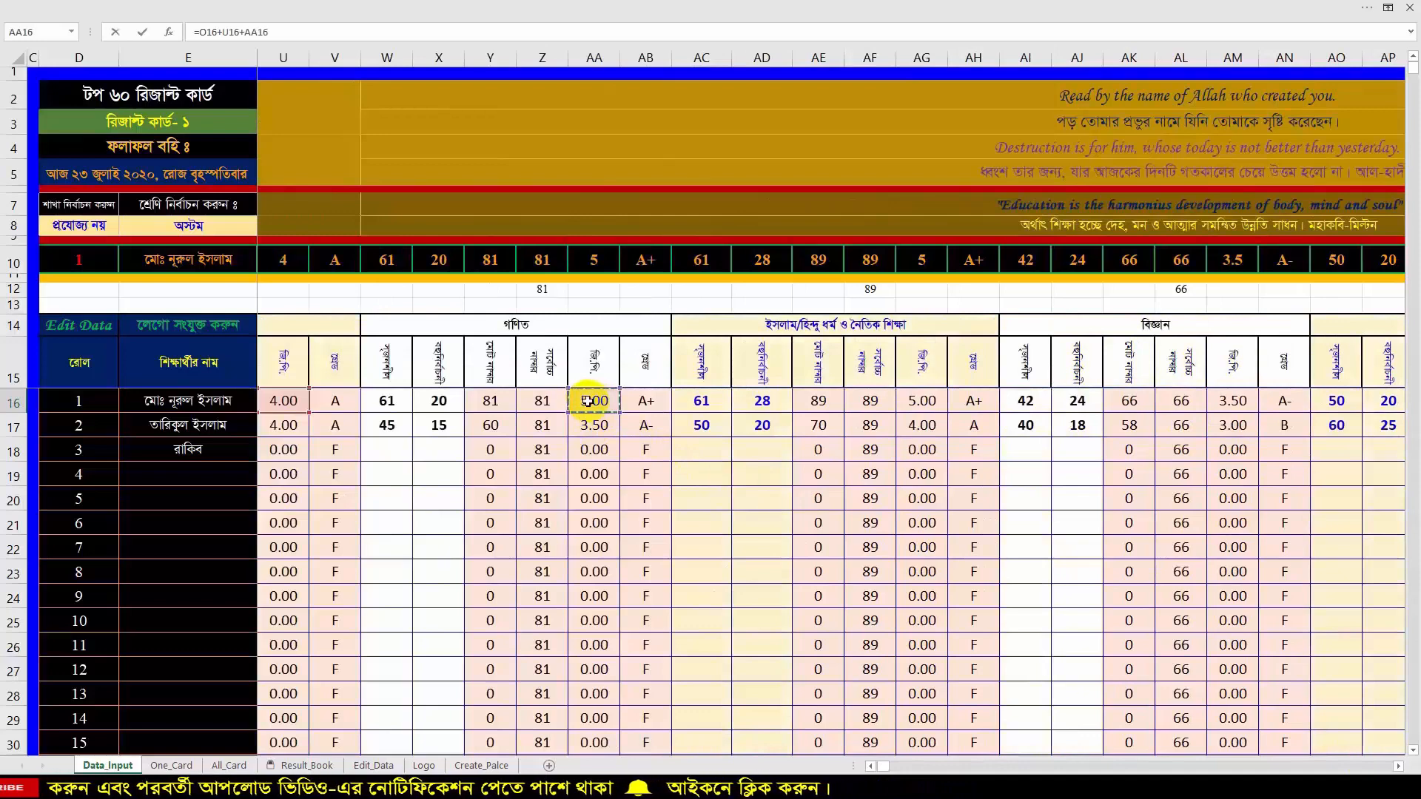
{"action": "type", "text": "+"}
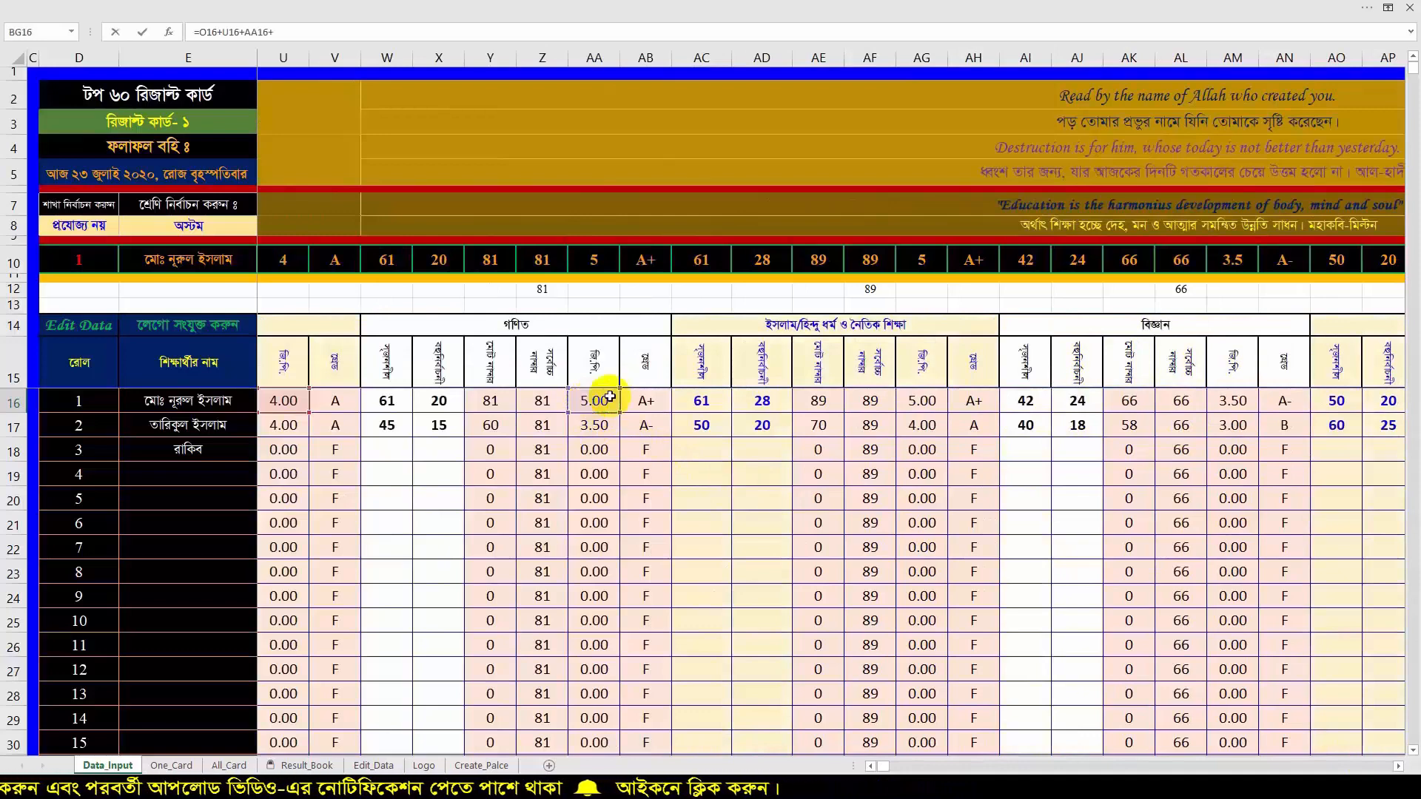
{"action": "left_click", "coordinate": [917, 401]}
{"action": "type", "text": "+"}
{"action": "scroll", "coordinate": [917, 400], "scroll_direction": "right", "scroll_amount": 7}
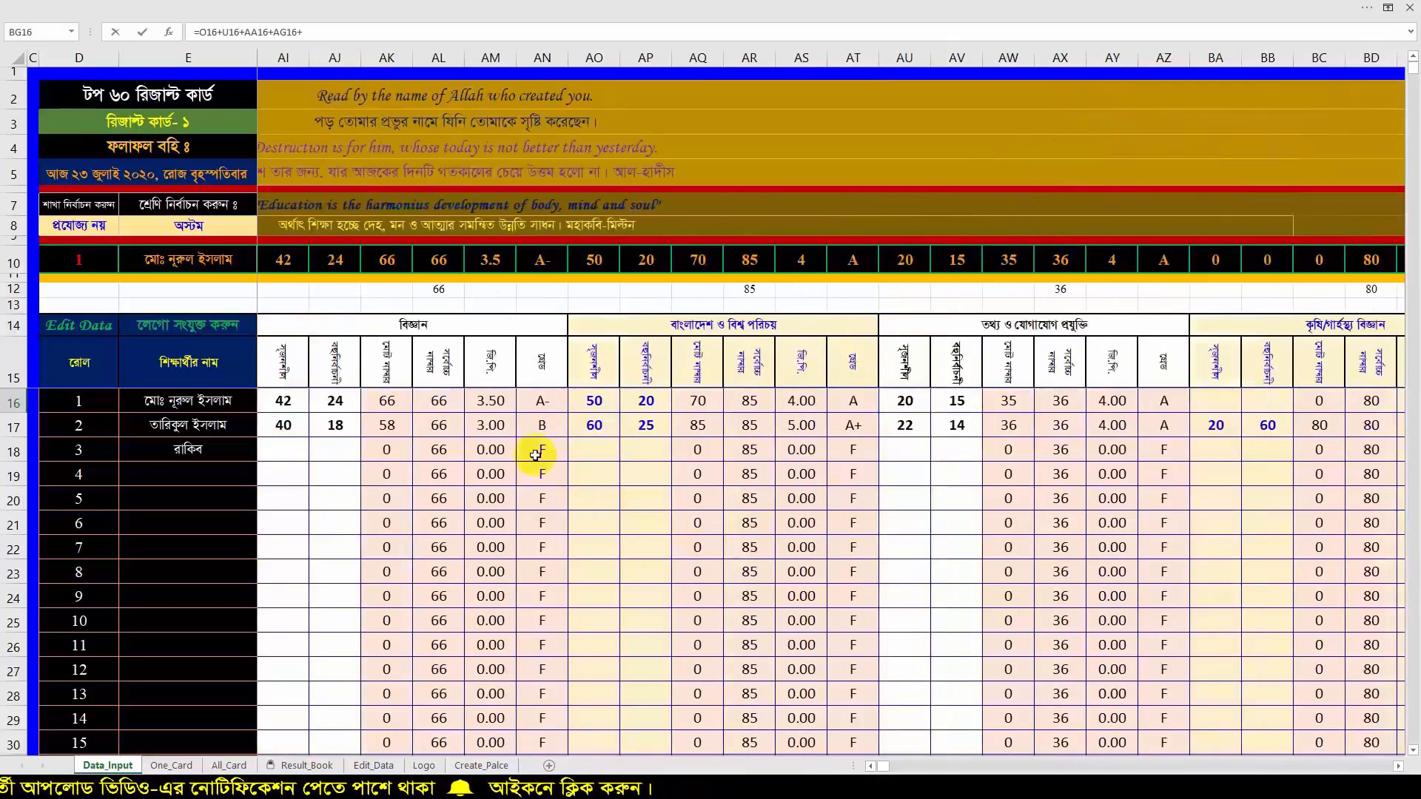
{"action": "left_click", "coordinate": [491, 400]}
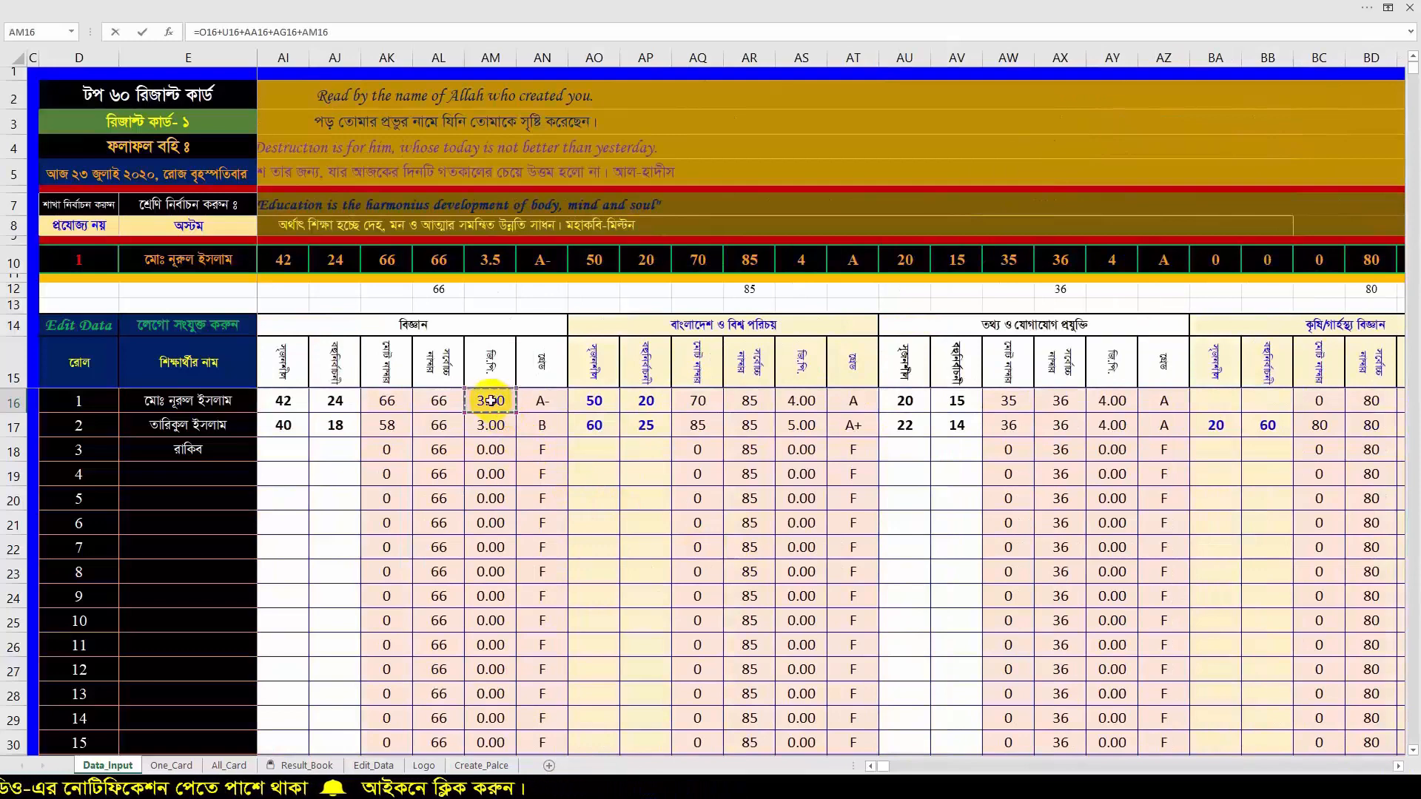
{"action": "type", "text": "+"}
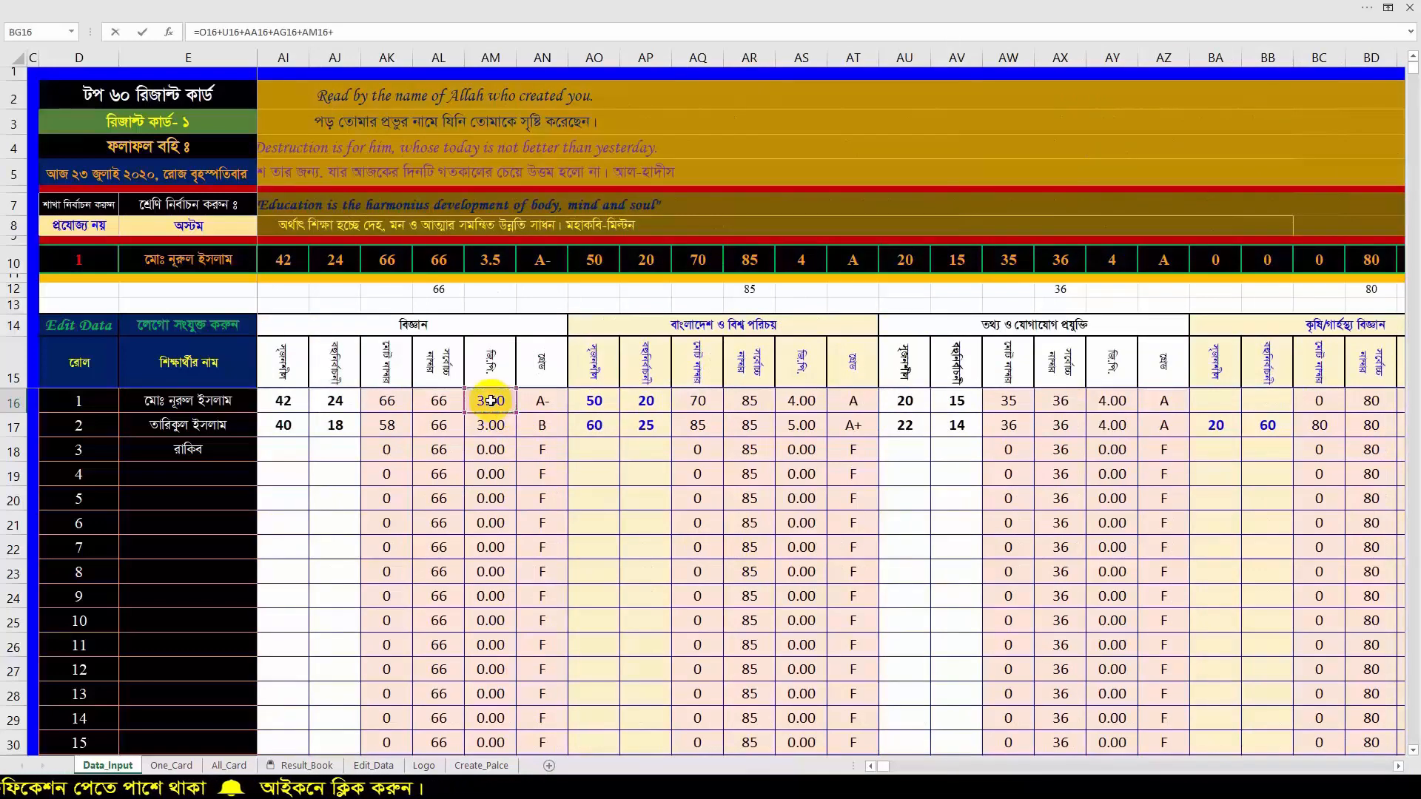
- Complete BG16's total GP formula with AS16 and AY16, and fill it down column BG
{"action": "left_click", "coordinate": [802, 400]}
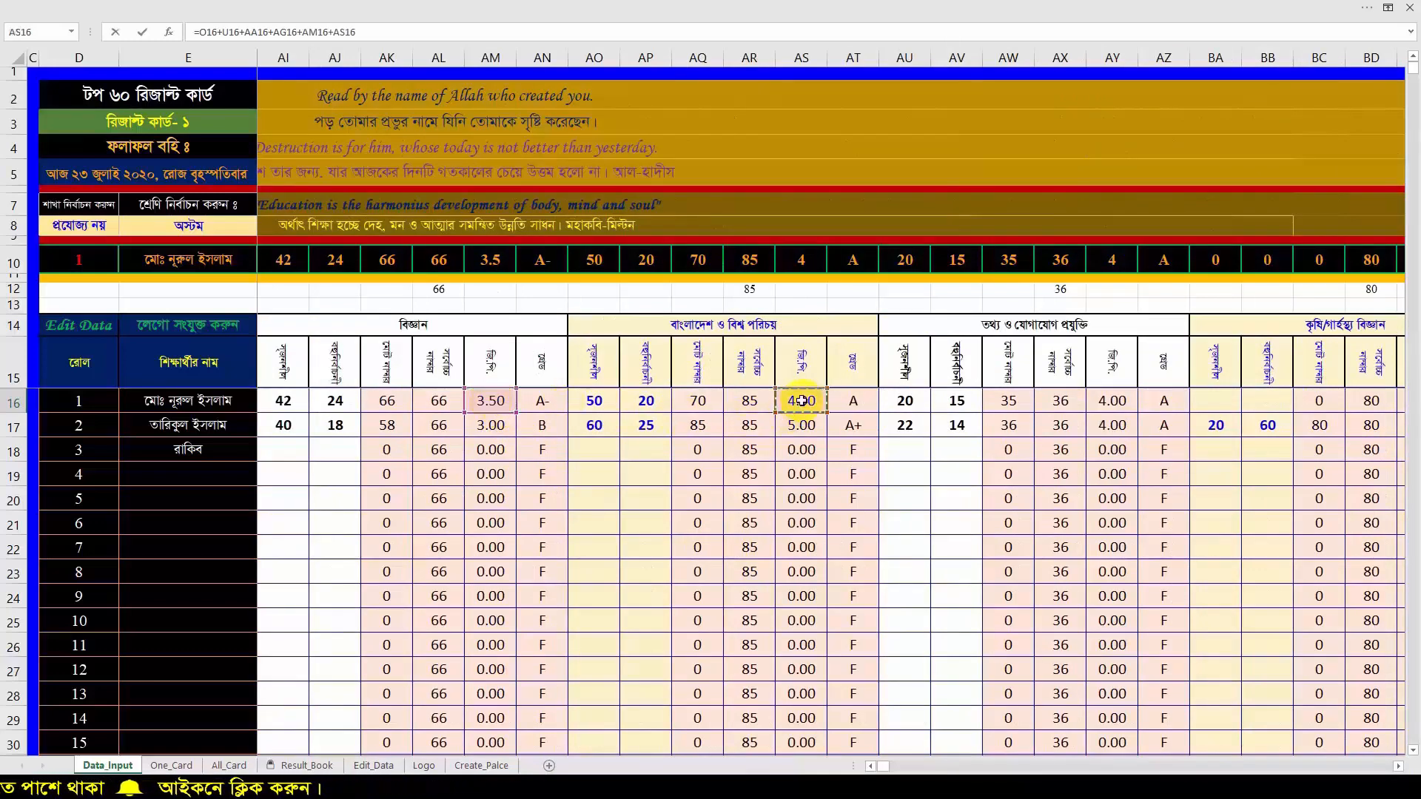
{"action": "type", "text": "+"}
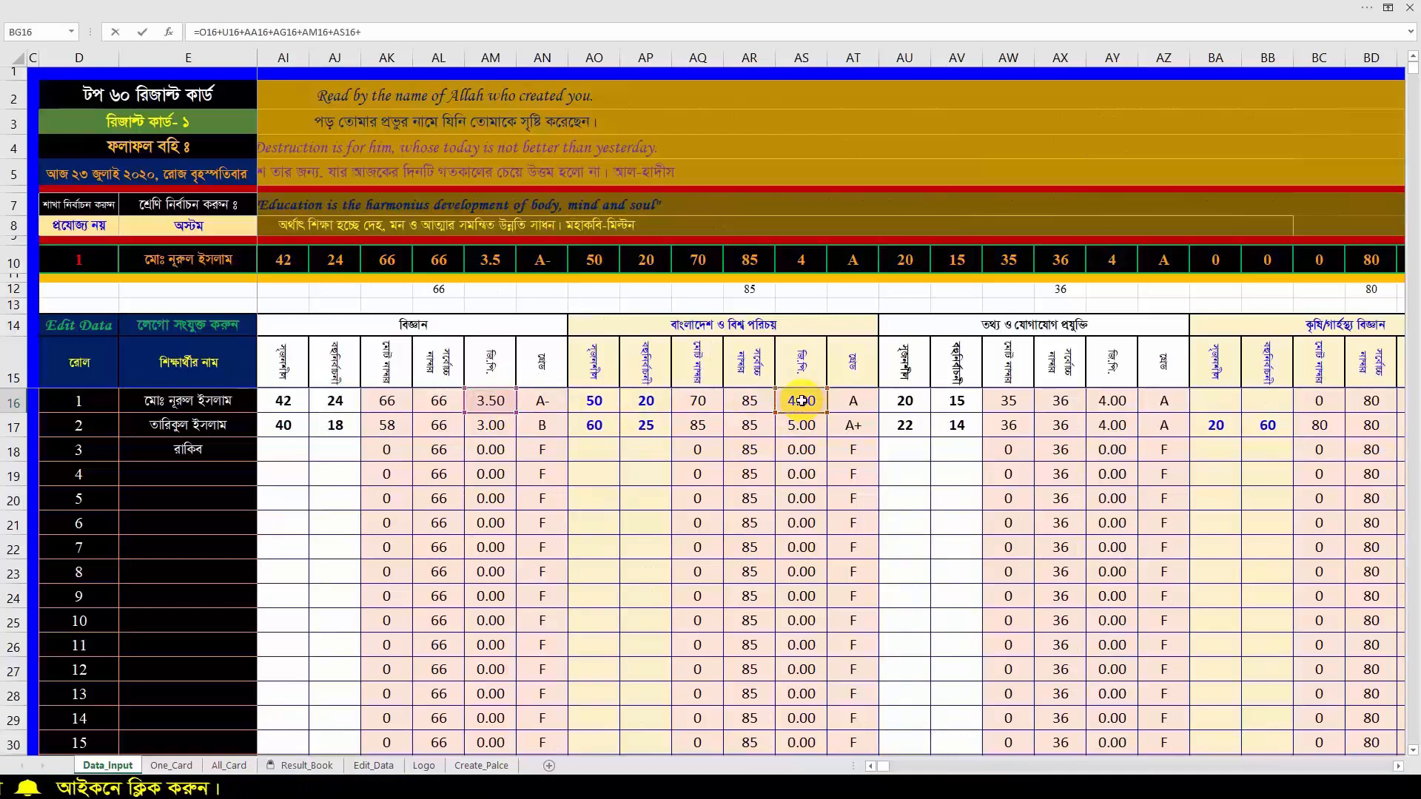
{"action": "left_click", "coordinate": [1105, 404]}
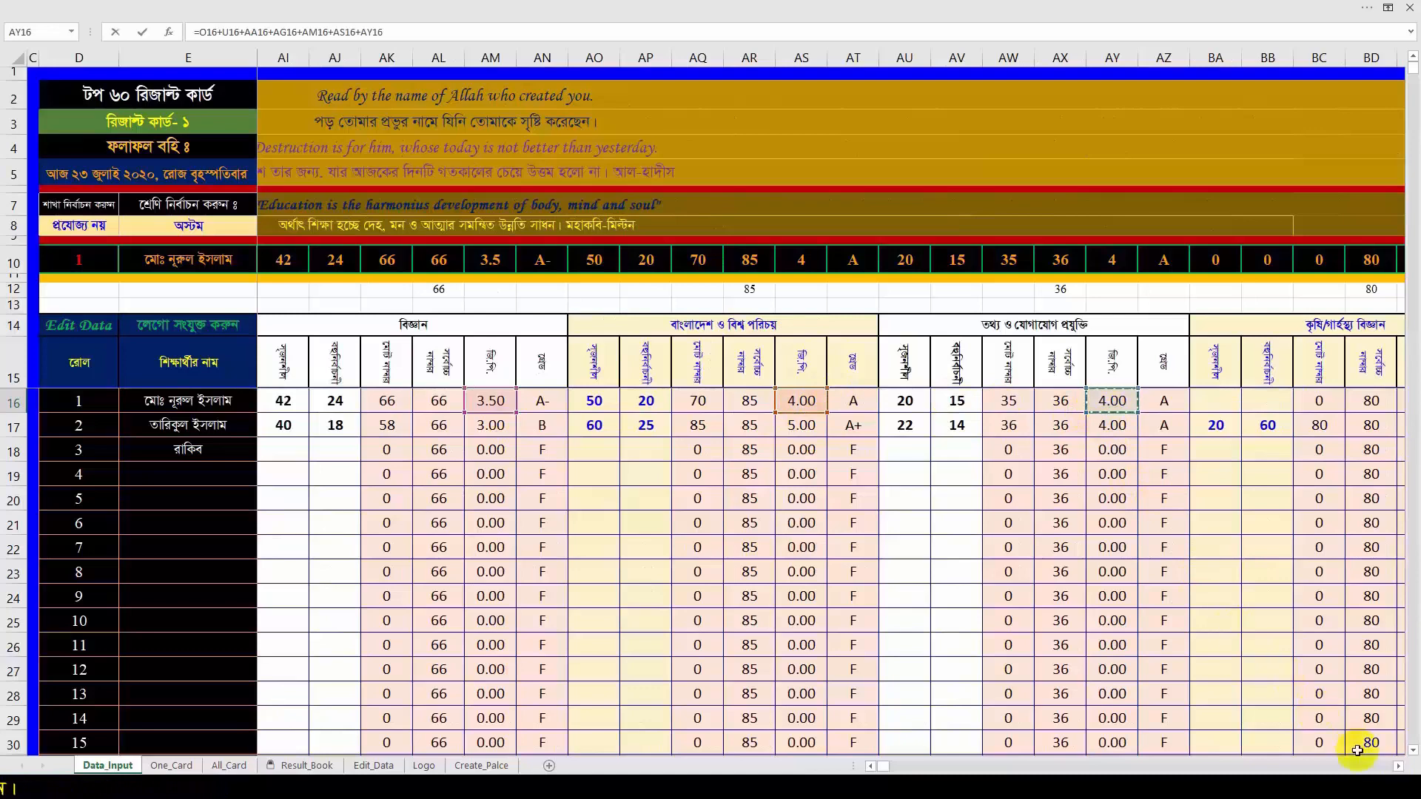
{"action": "left_click", "coordinate": [1398, 767]}
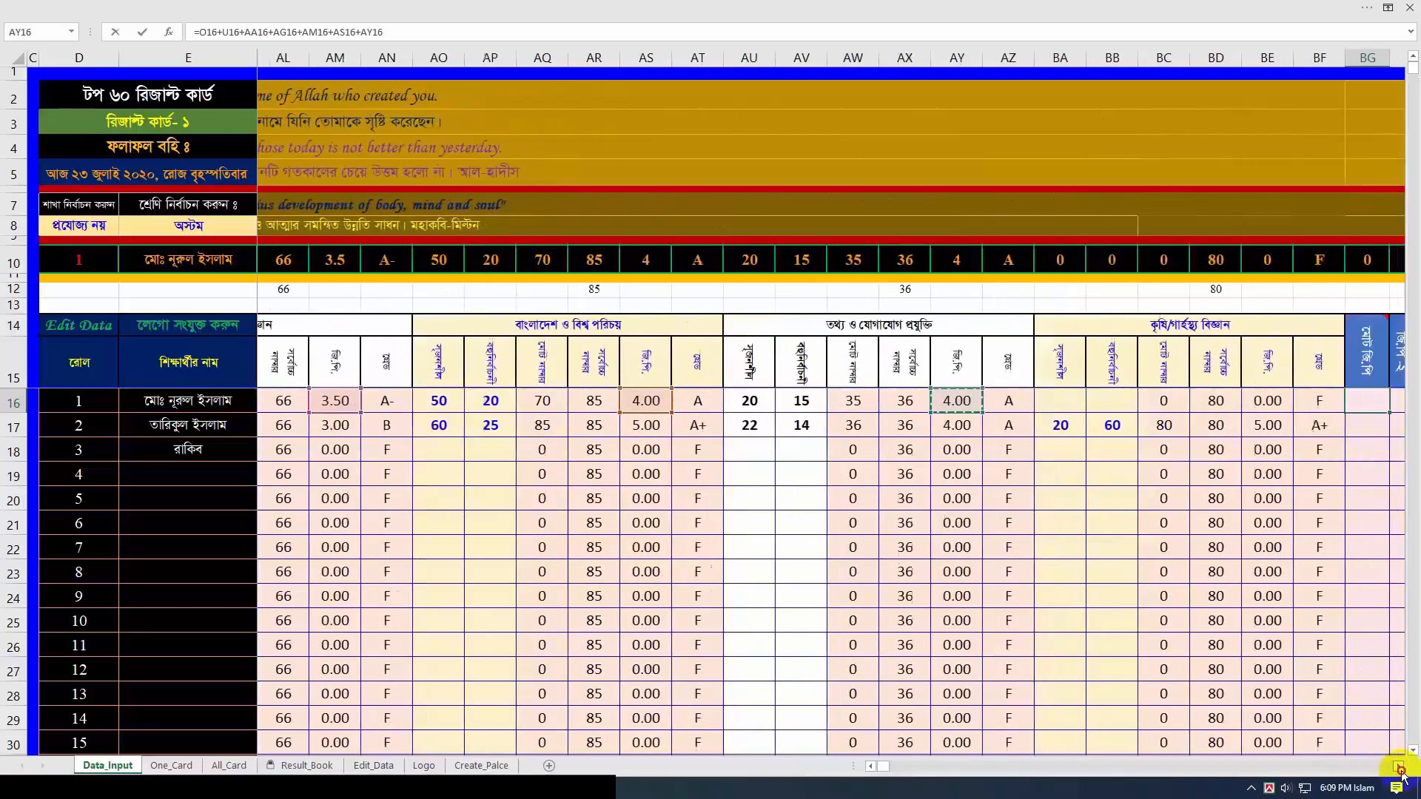
{"action": "left_click", "coordinate": [1398, 767]}
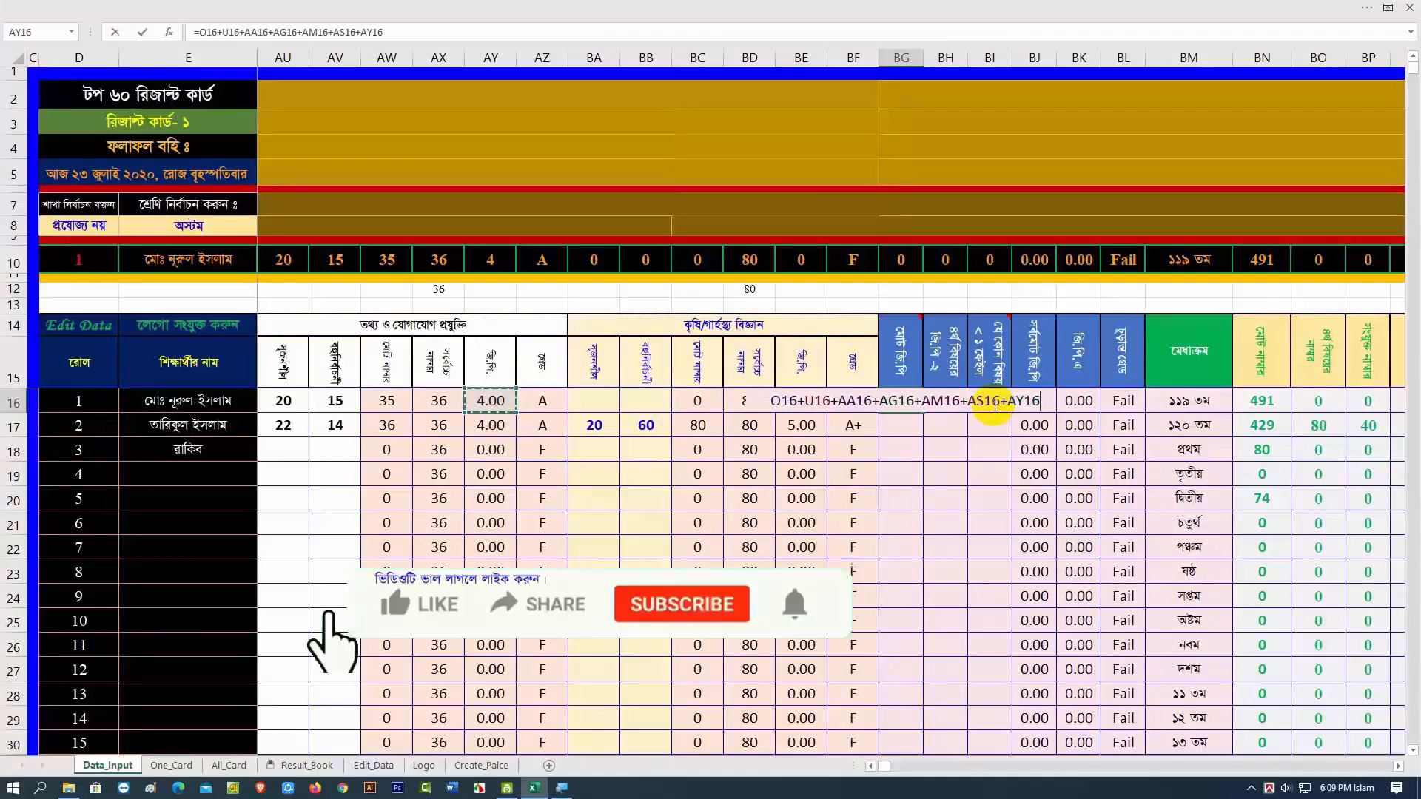
{"action": "key", "text": "Return"}
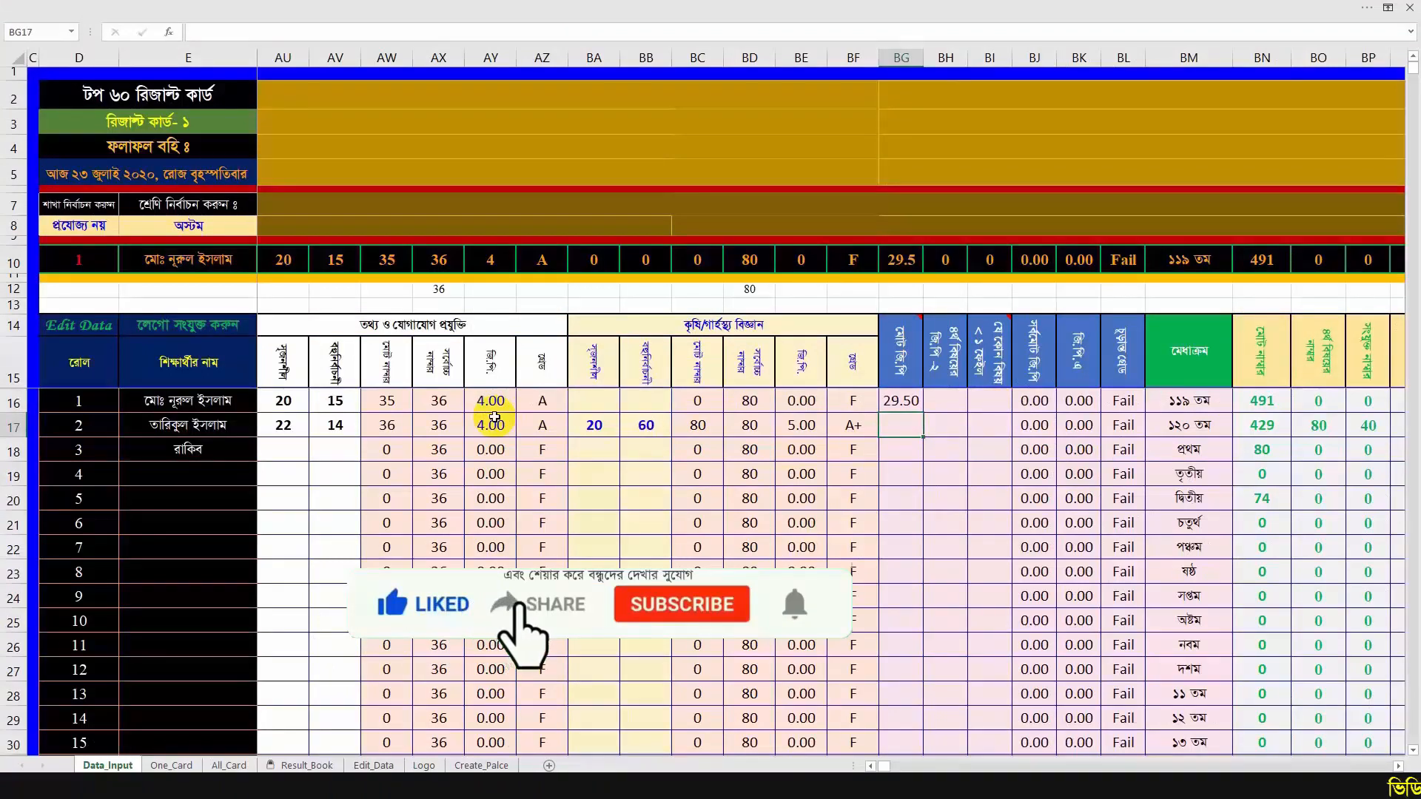
{"action": "left_click", "coordinate": [900, 403]}
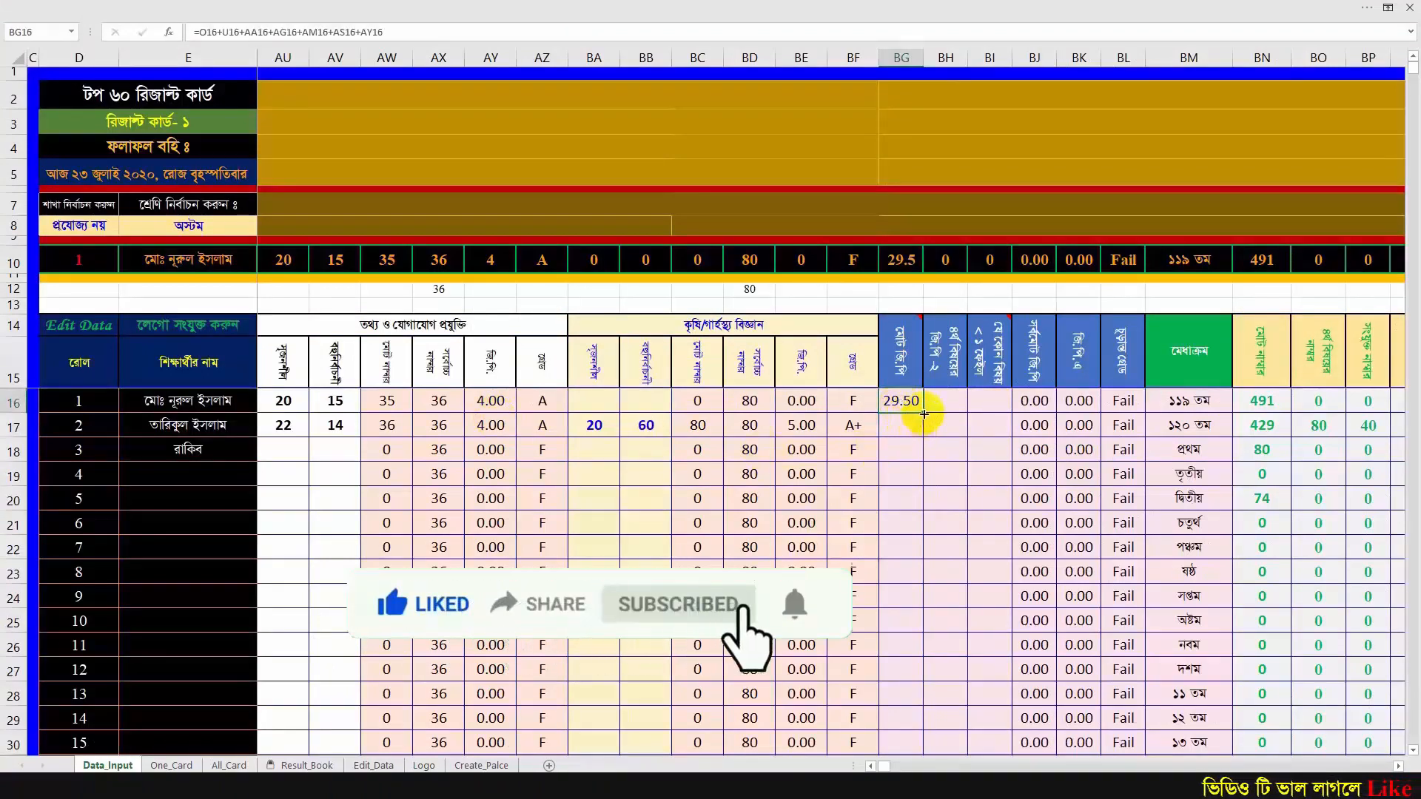
{"action": "double_click", "coordinate": [923, 413]}
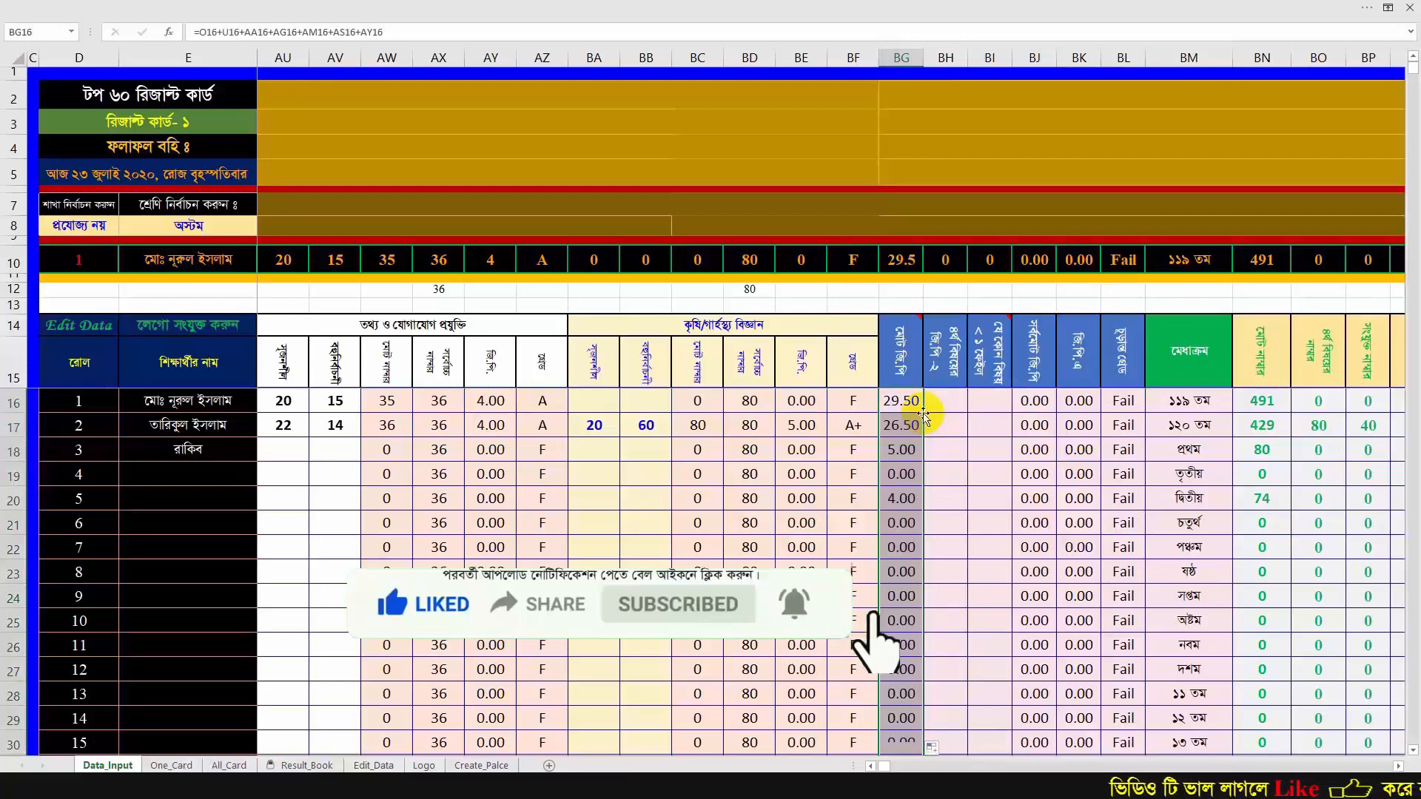
- Enter =IF(BE16>2,BE16-2,0) in BH16 for the fourth subject's grade points minus 2
{"action": "left_click", "coordinate": [943, 405]}
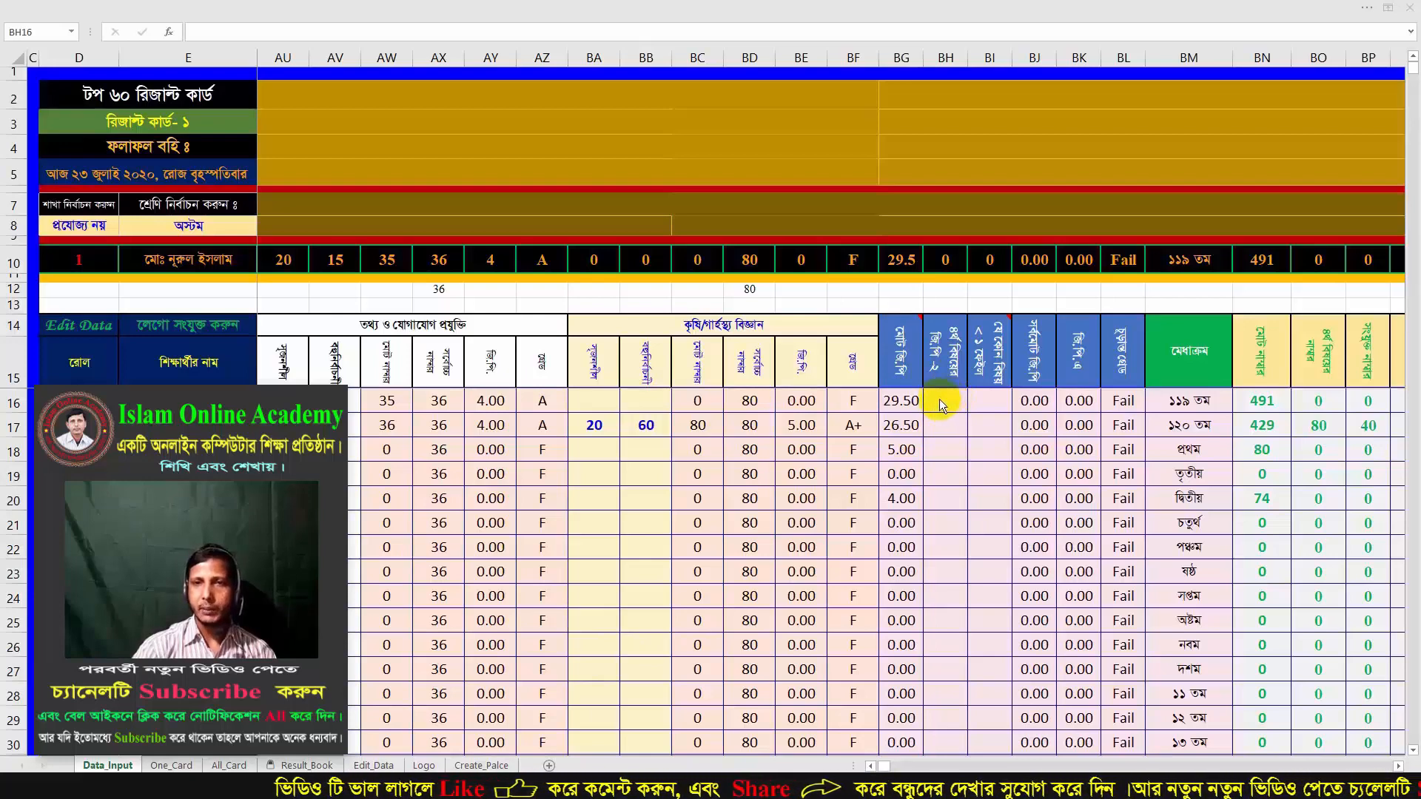
{"action": "left_click", "coordinate": [939, 400]}
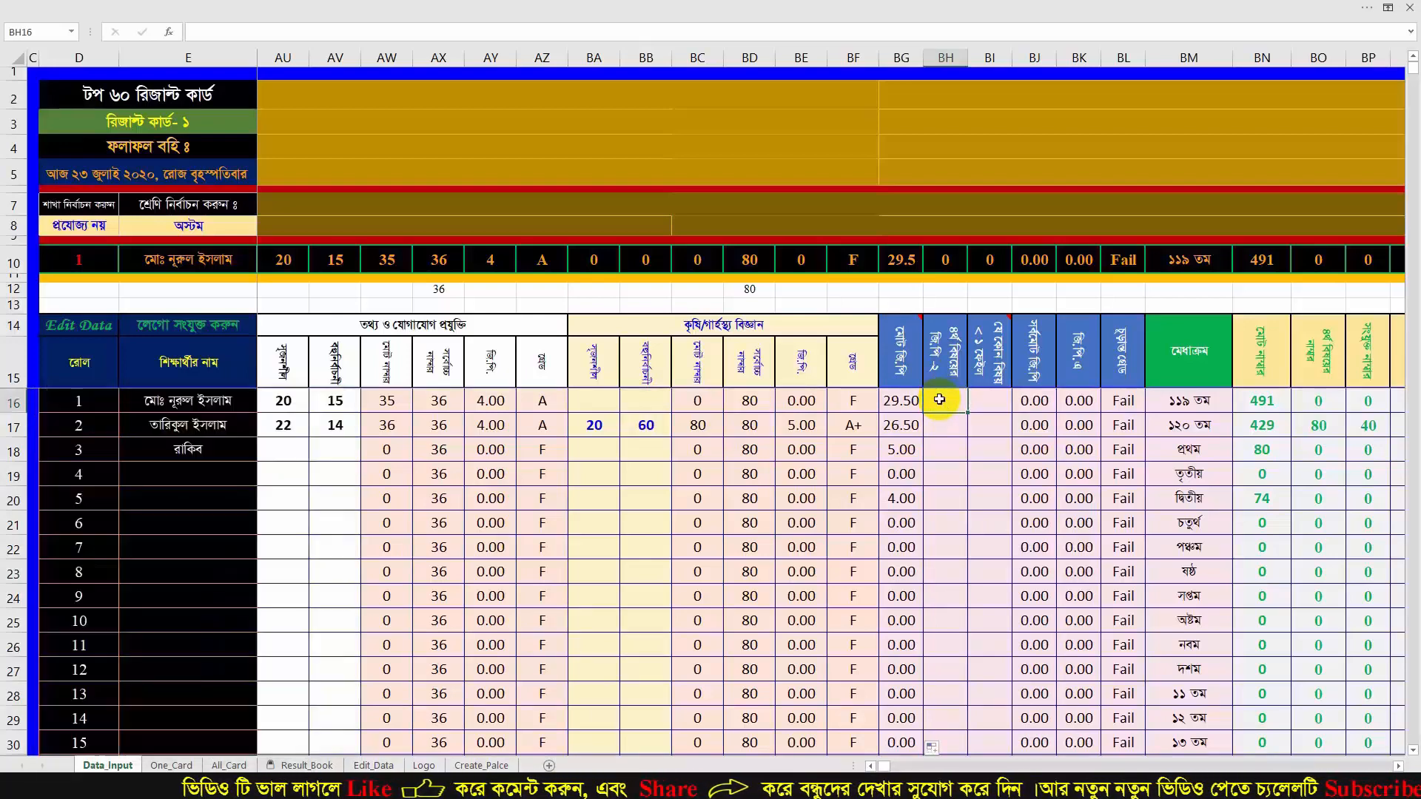
{"action": "type", "text": "=if("}
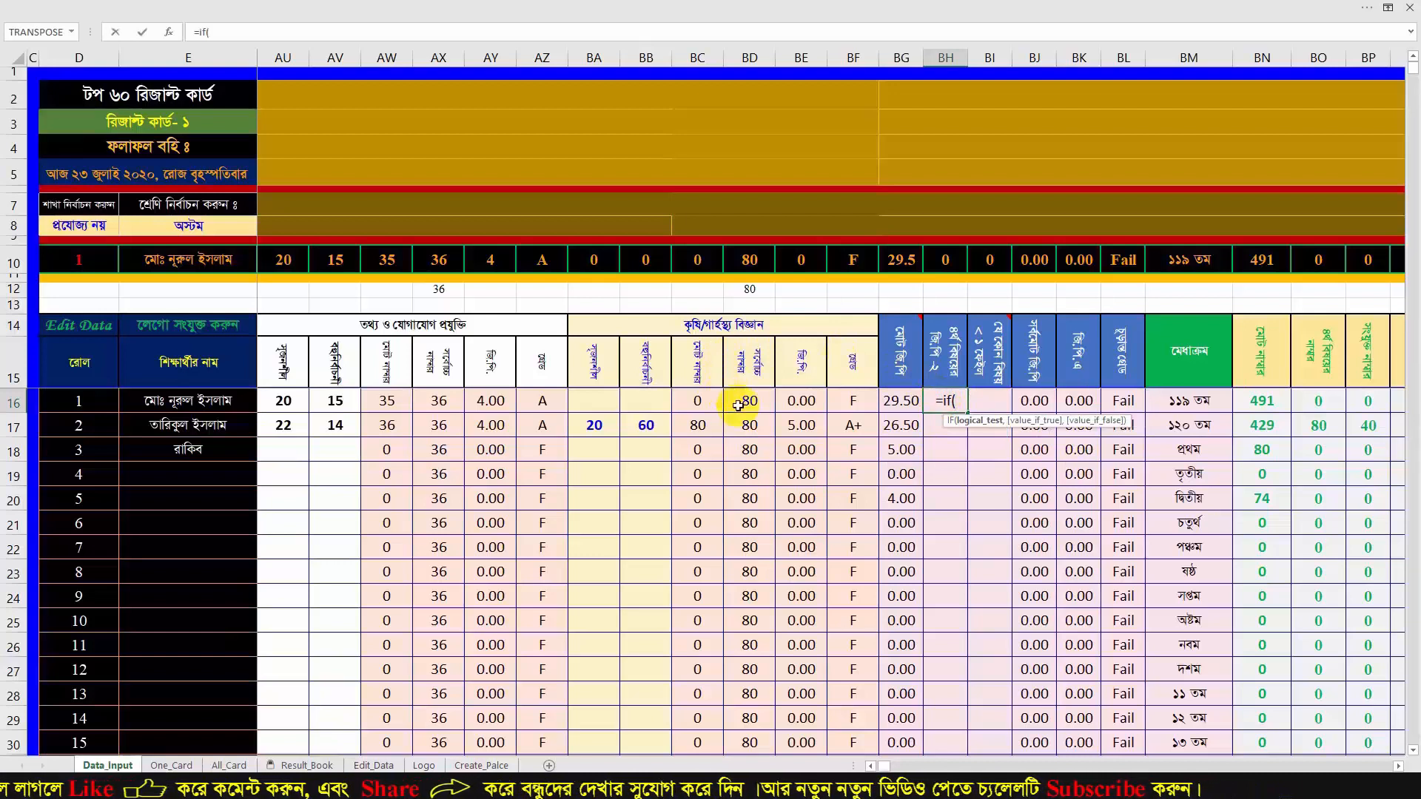
{"action": "left_click", "coordinate": [790, 401]}
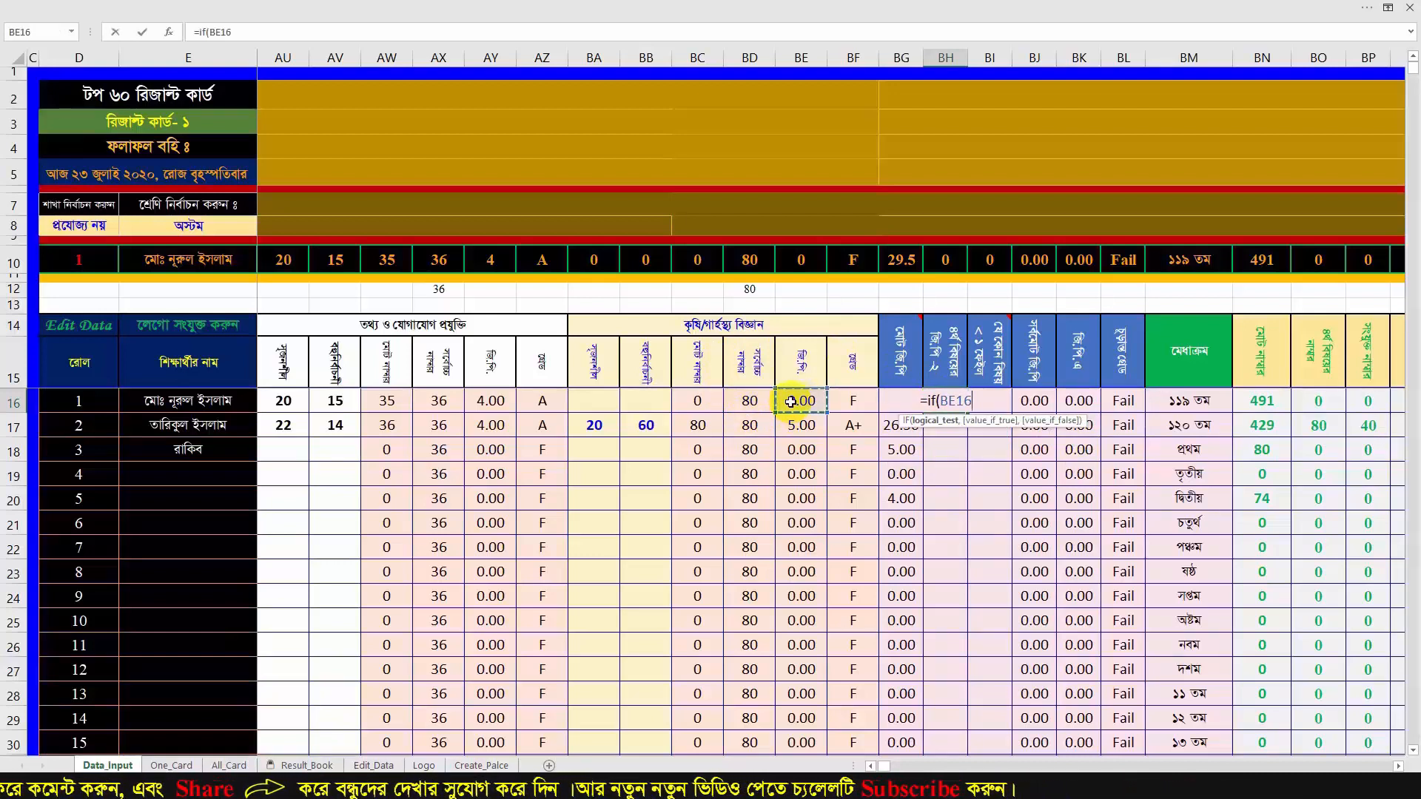
{"action": "type", "text": ">2"}
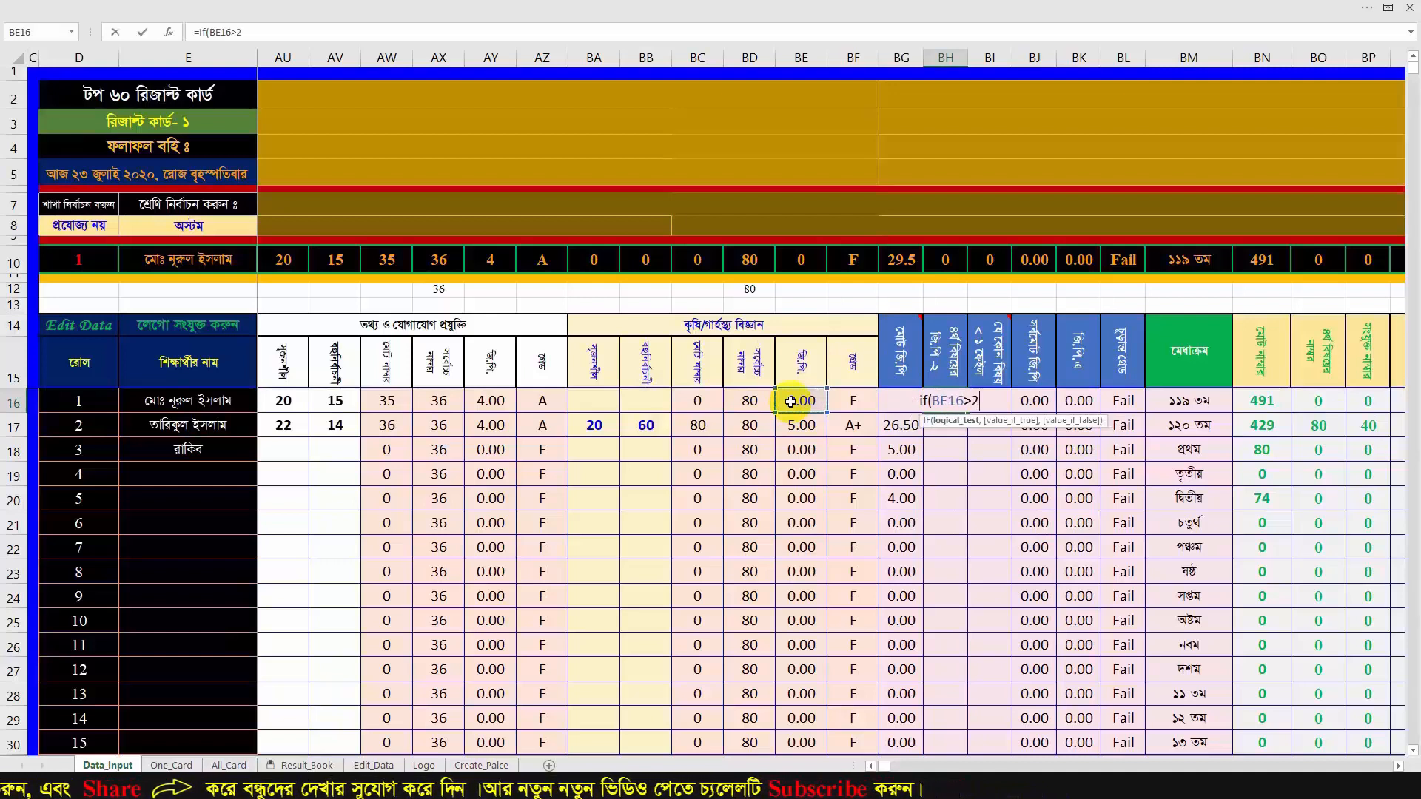
{"action": "type", "text": ","}
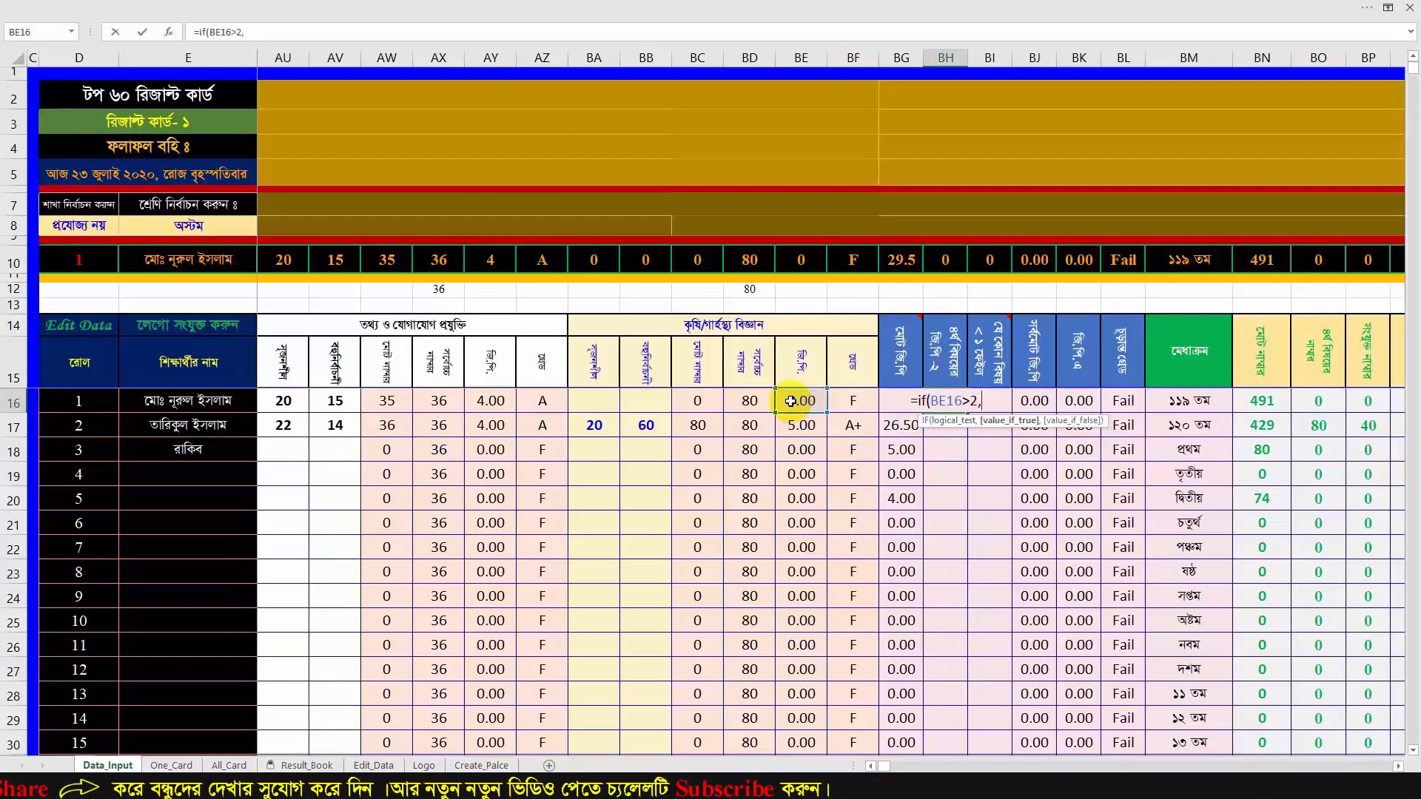
{"action": "left_click", "coordinate": [790, 401]}
{"action": "type", "text": "-"}
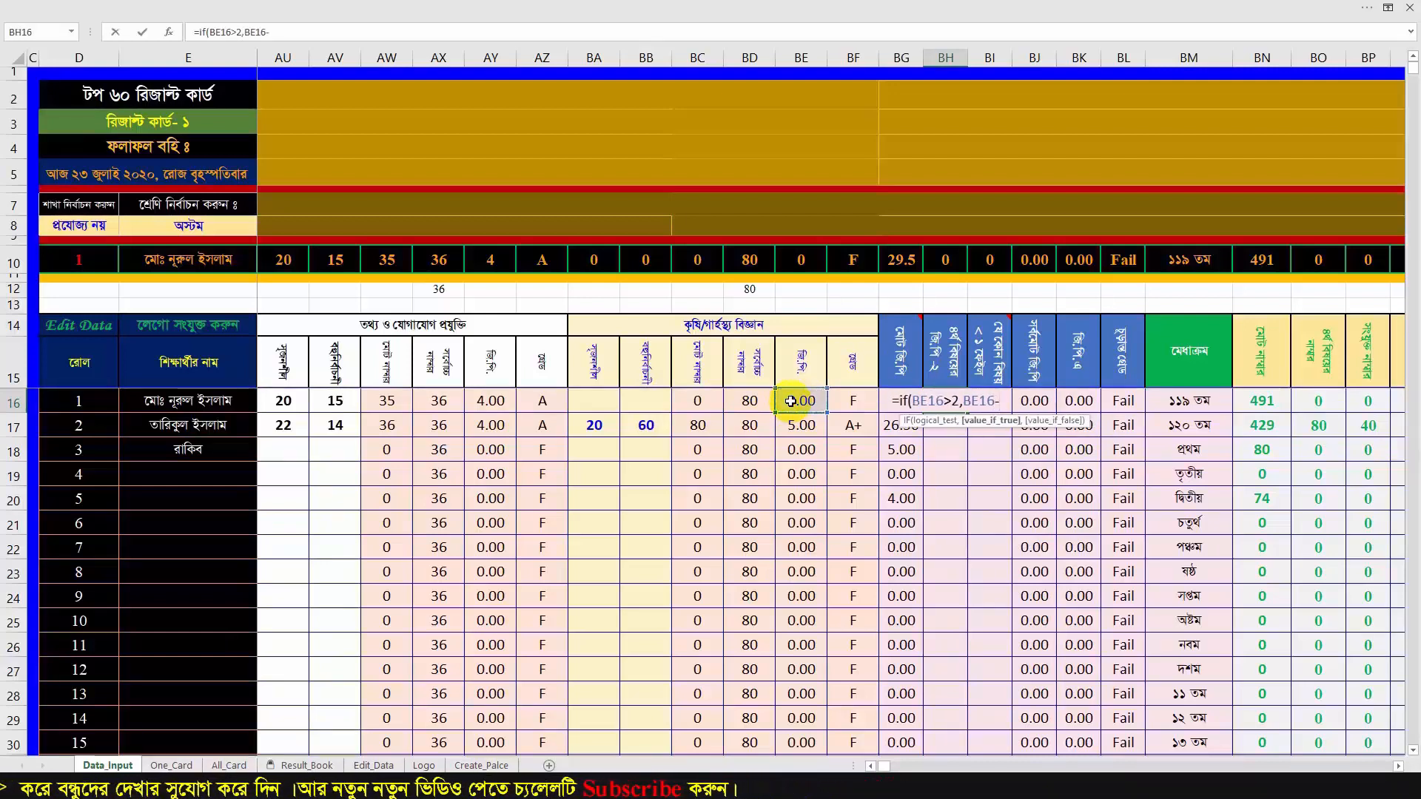
{"action": "type", "text": "2,"}
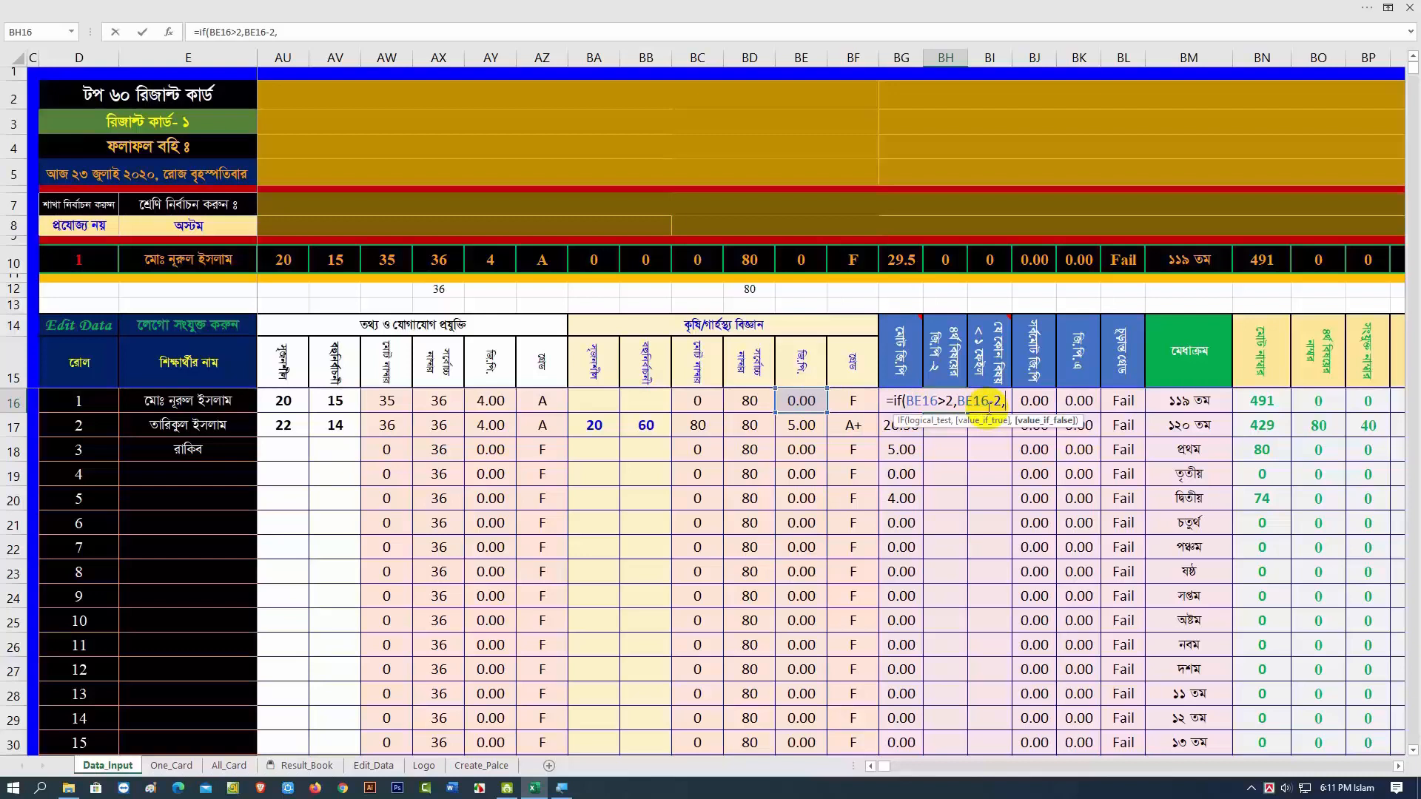
{"action": "type", "text": "0"}
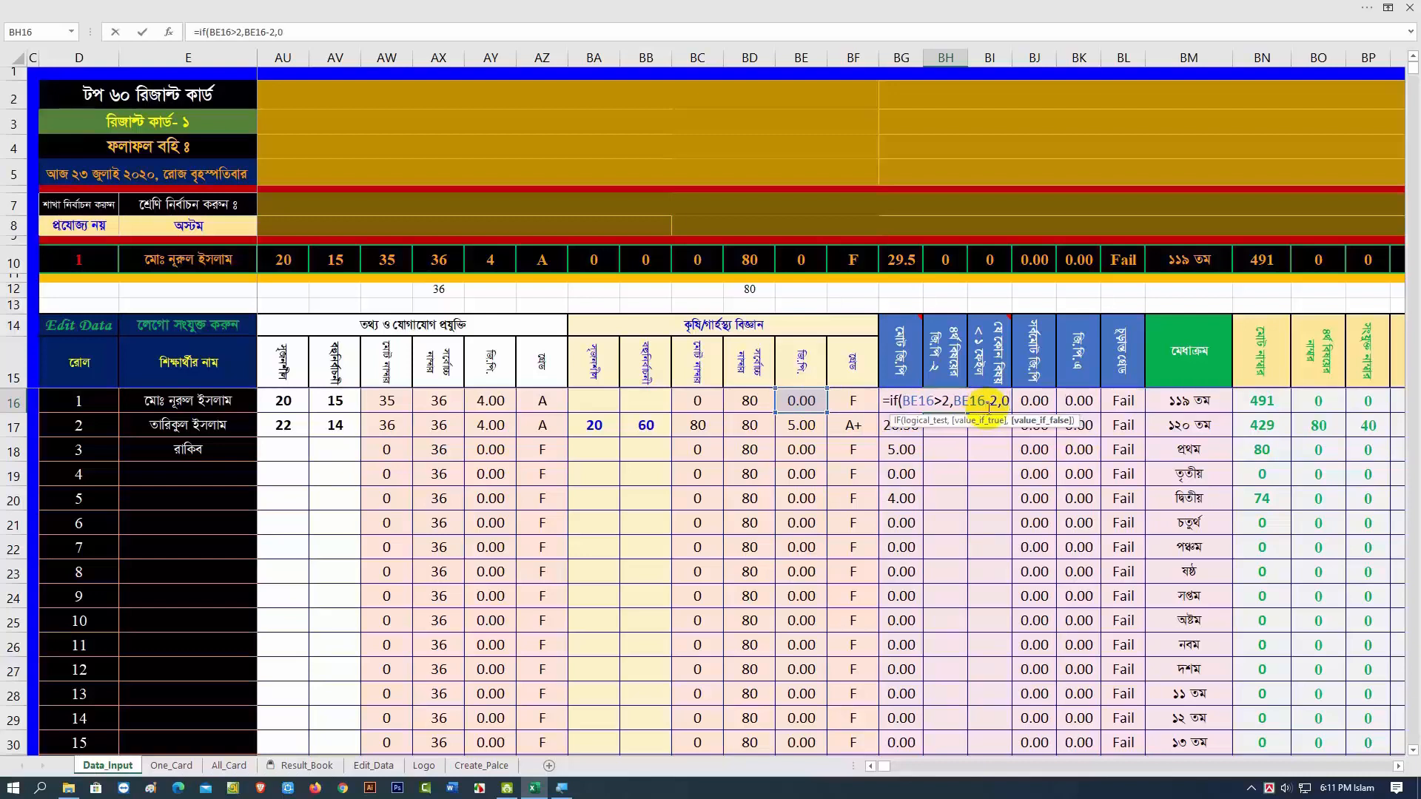
{"action": "type", "text": ")"}
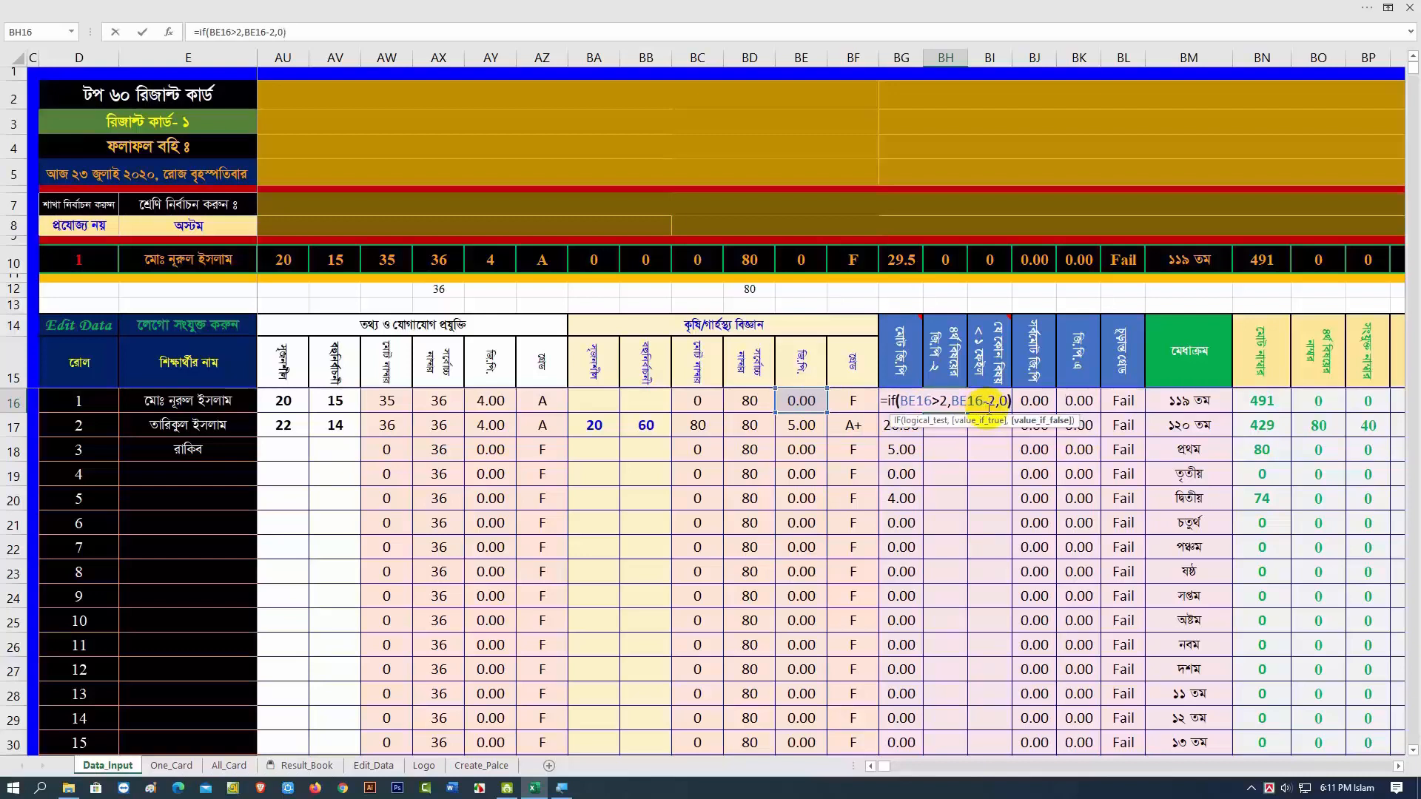
{"action": "key", "text": "Return"}
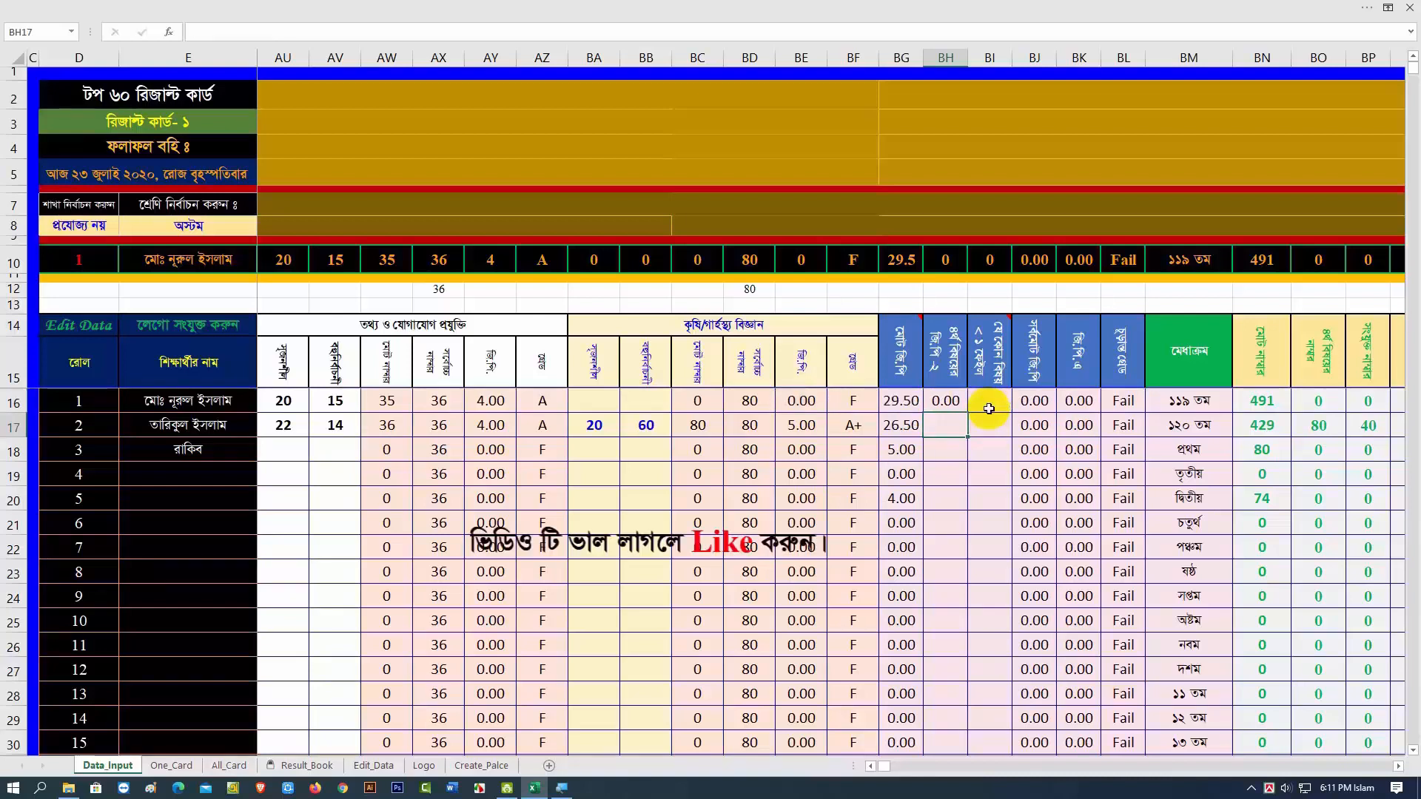
- Test BH16's formula with a trial mark of 80 in BA16, and clear the mark again
{"action": "left_click", "coordinate": [940, 402]}
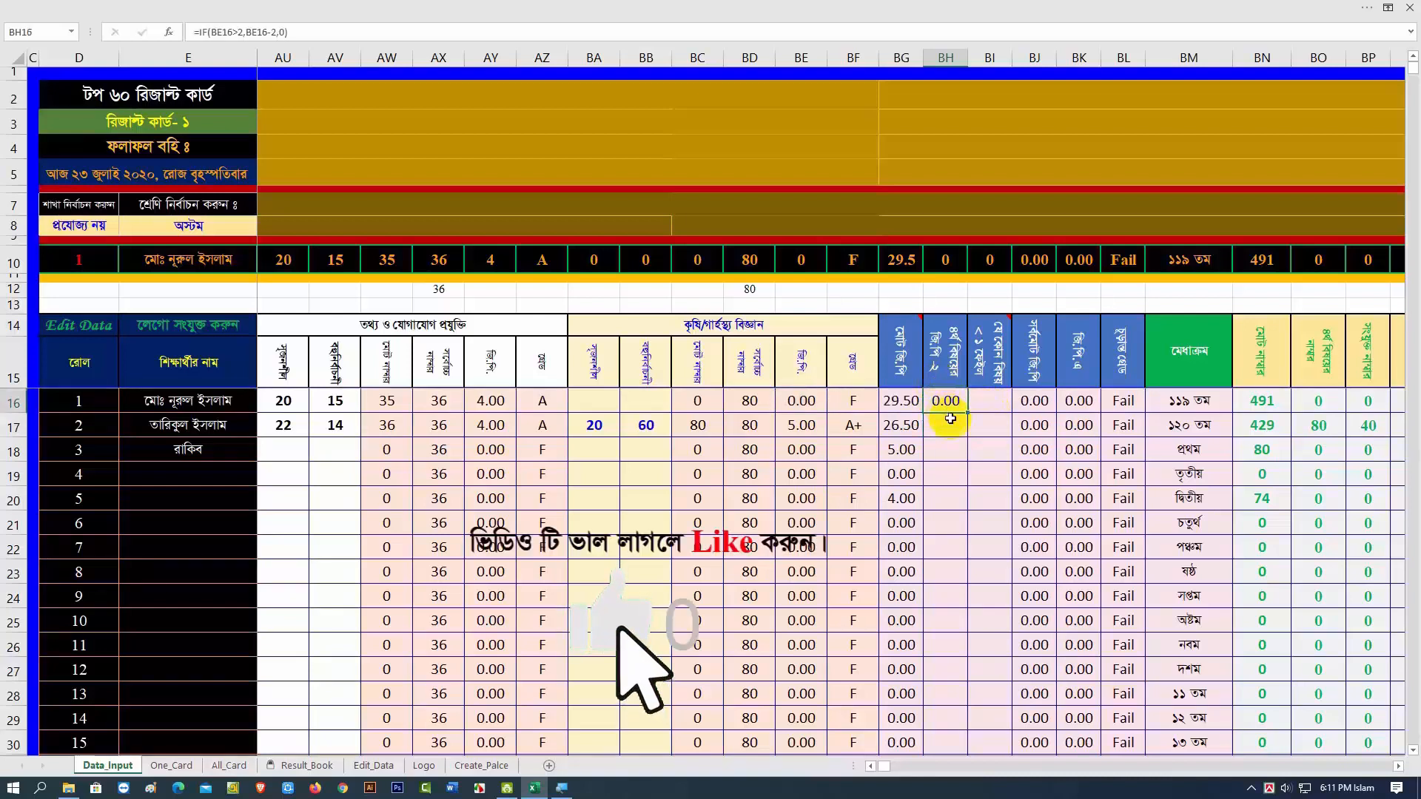
{"action": "double_click", "coordinate": [600, 400]}
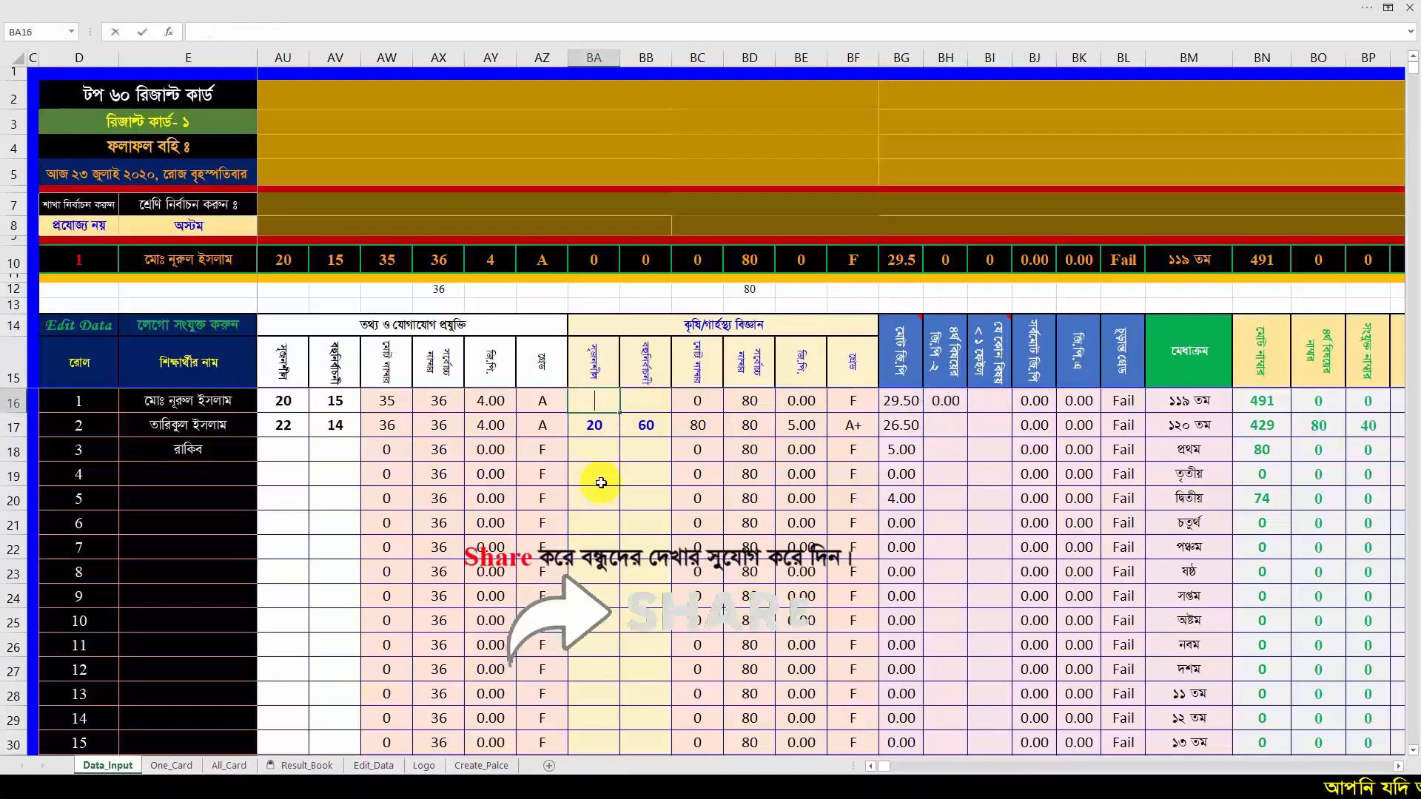
{"action": "type", "text": "80"}
{"action": "left_click", "coordinate": [617, 477]}
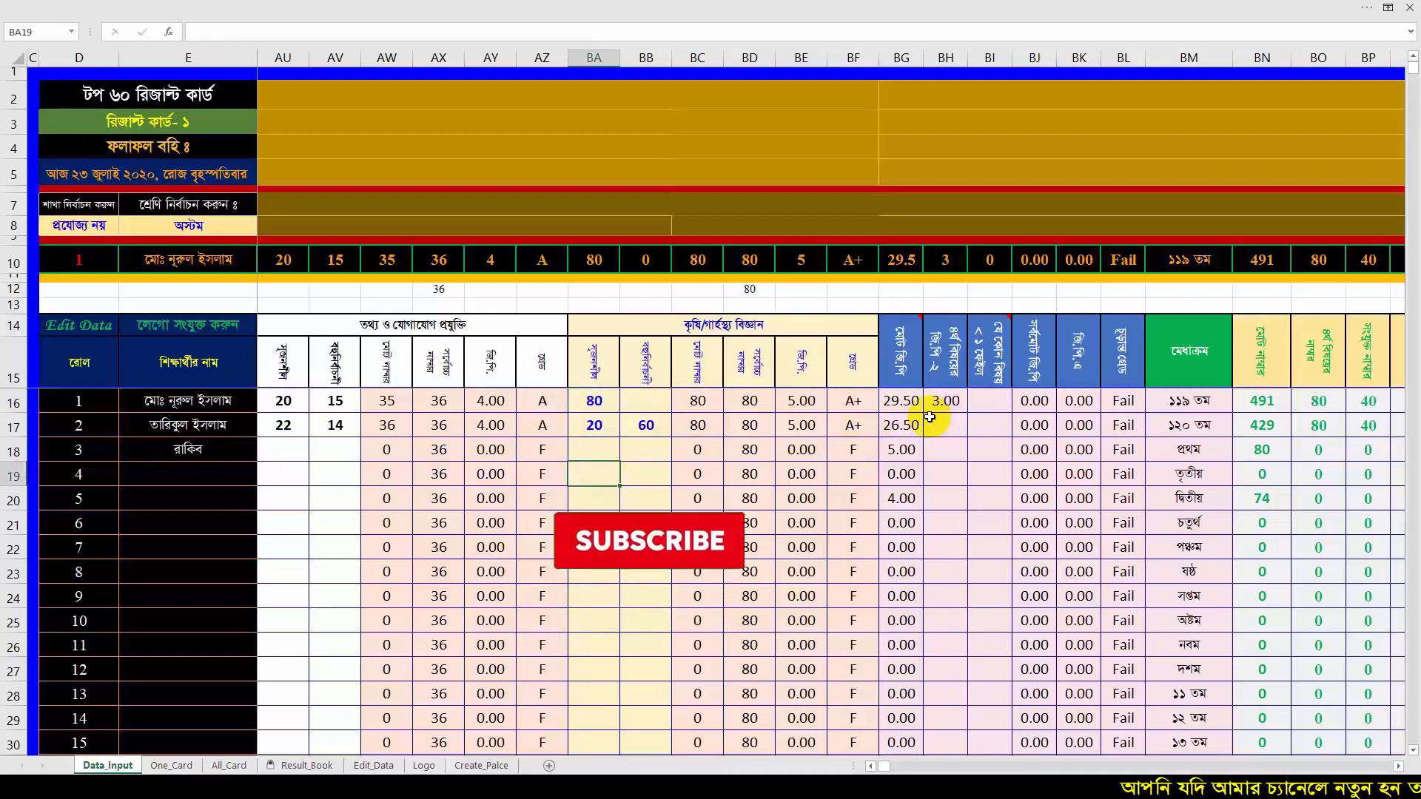
{"action": "left_click", "coordinate": [594, 406]}
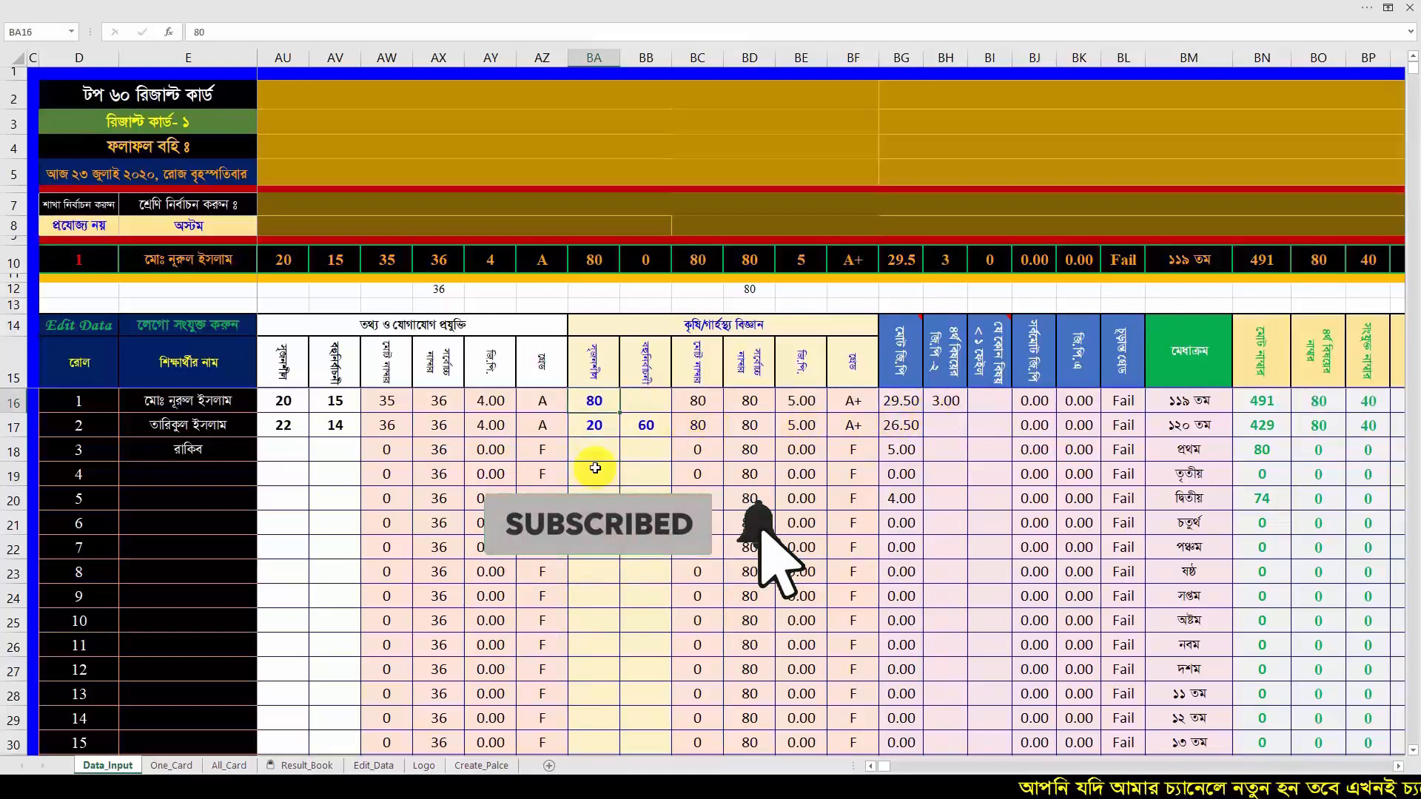
{"action": "key", "text": "Delete"}
- Fill BH16's fourth-subject formula down column BH
{"action": "left_click", "coordinate": [944, 403]}
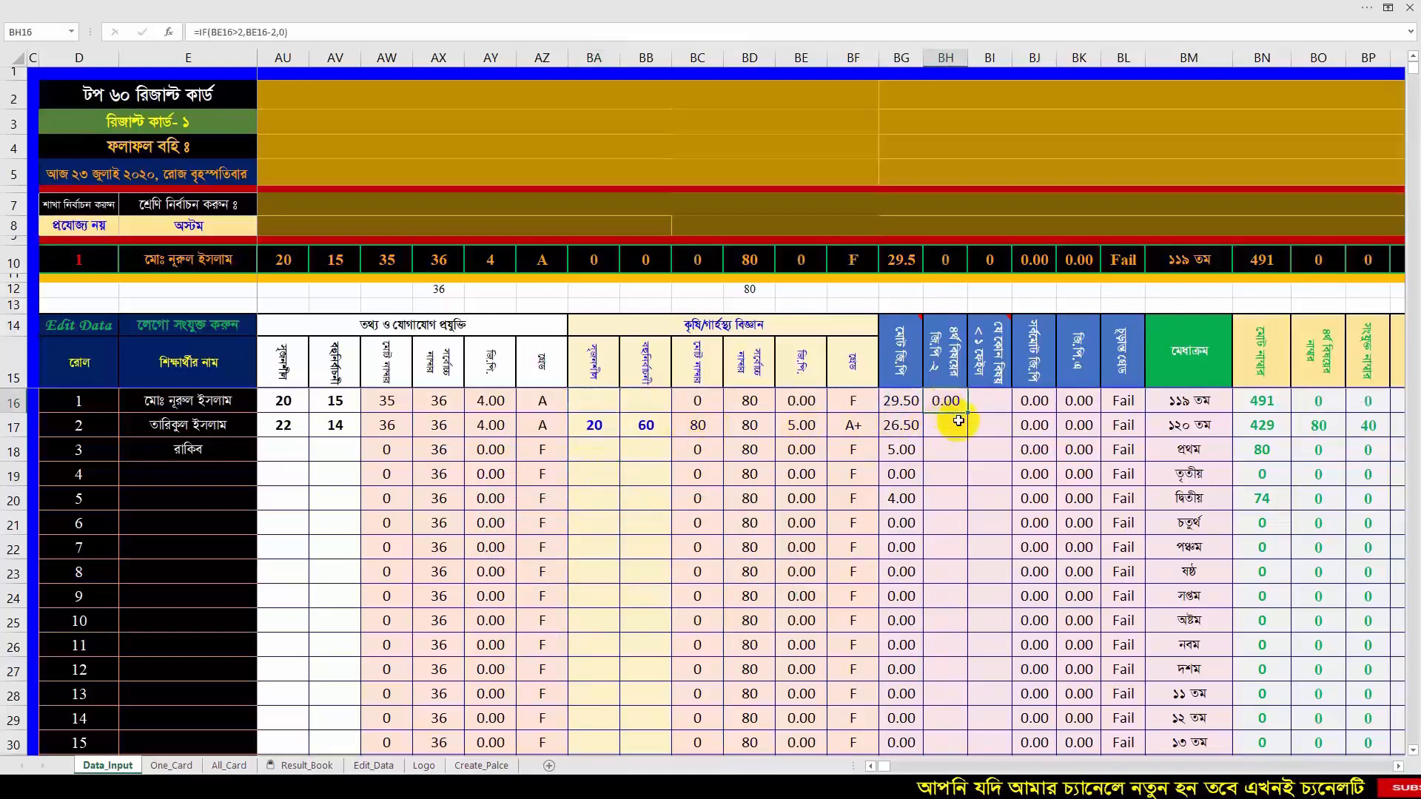
{"action": "double_click", "coordinate": [967, 413]}
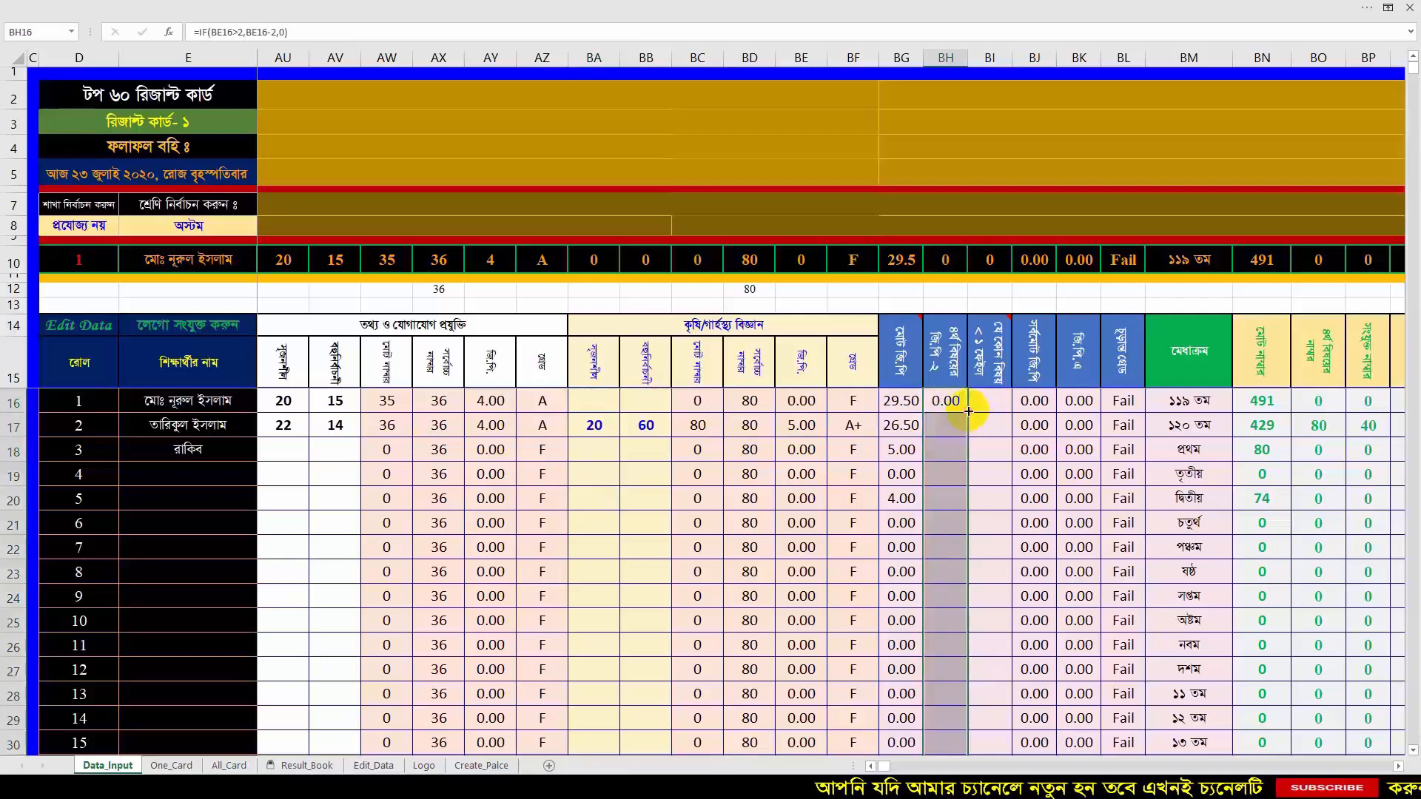
- Start BI16's any-subject-below-1 formula as =IF(OR( with O16<1 as its first condition
{"action": "left_click", "coordinate": [971, 408]}
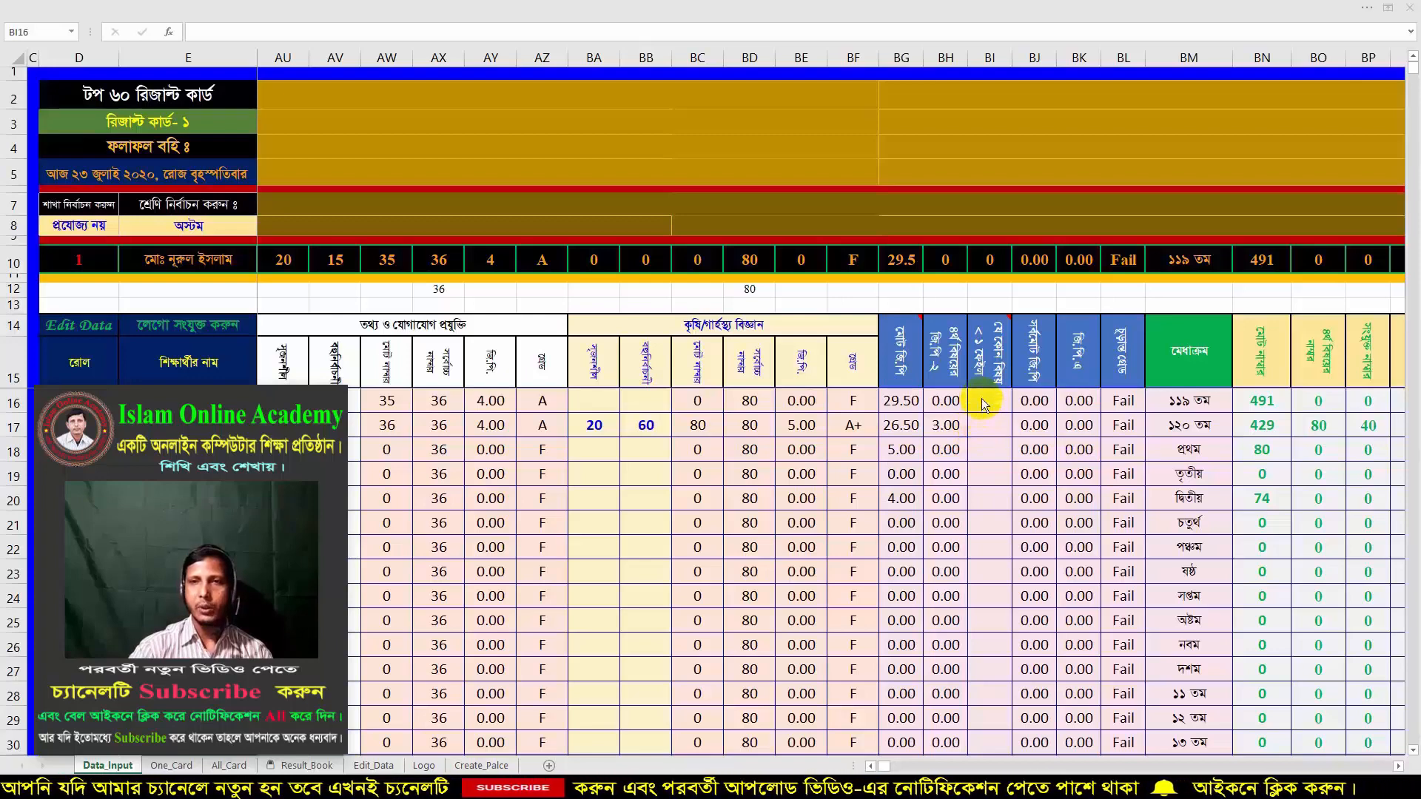
{"action": "left_click", "coordinate": [982, 398]}
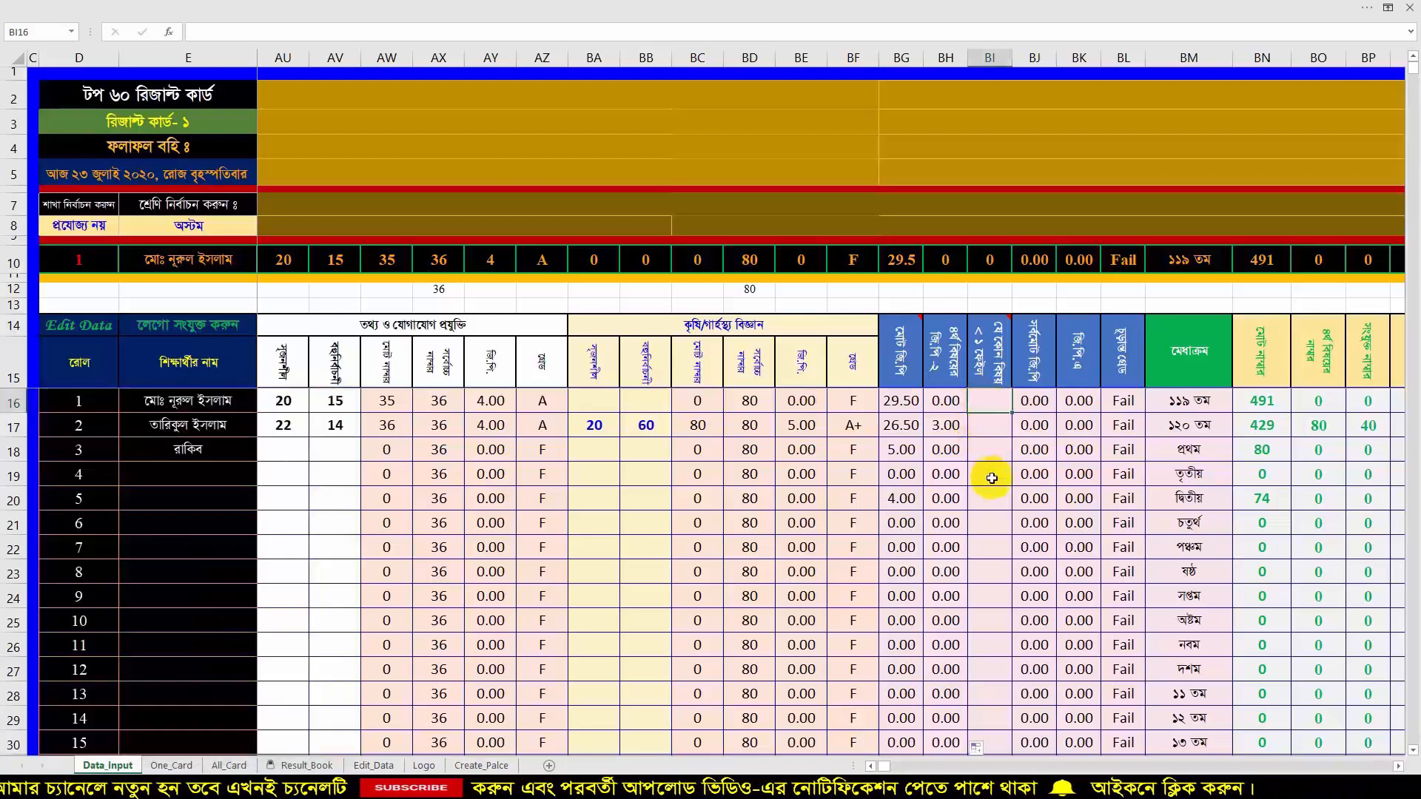
{"action": "type", "text": "=if("}
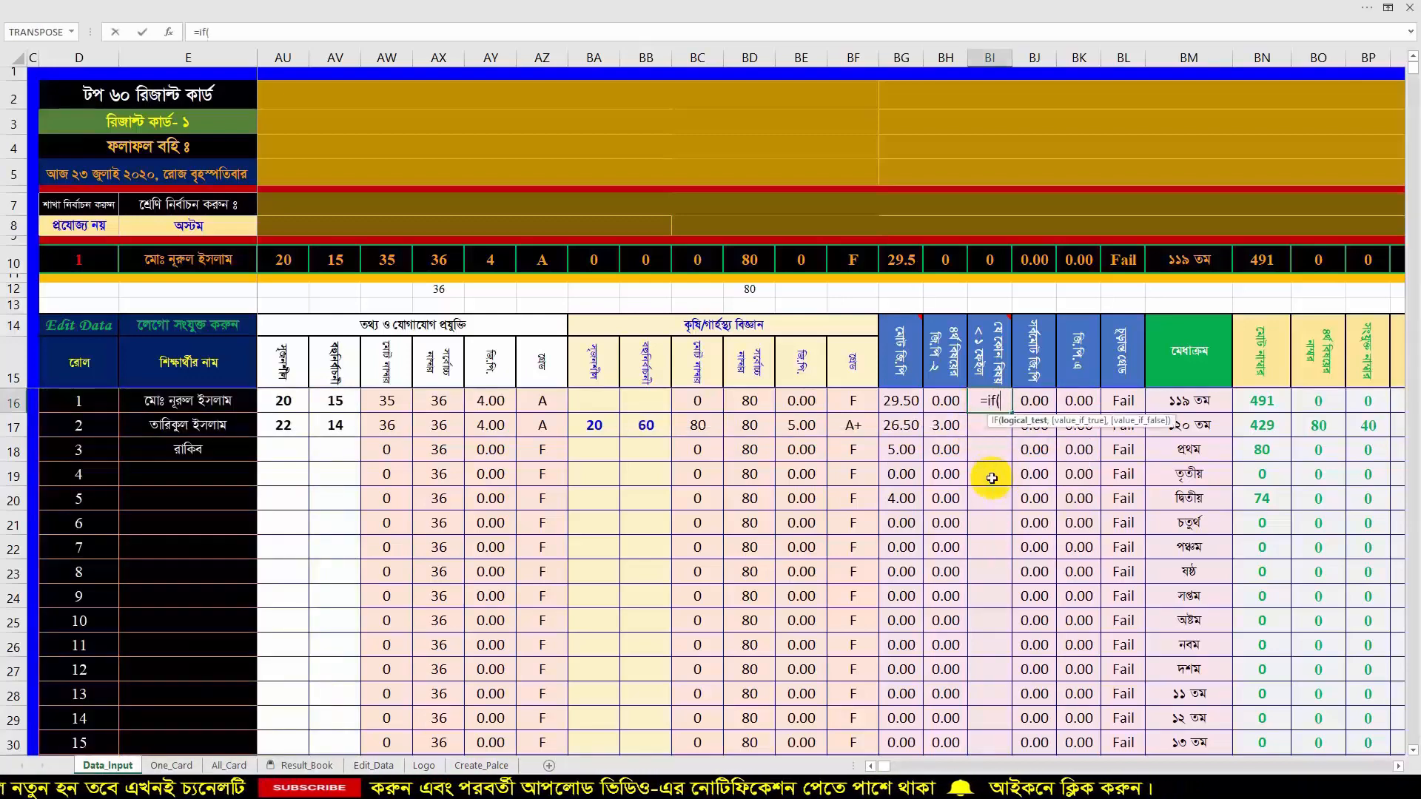
{"action": "type", "text": "or"}
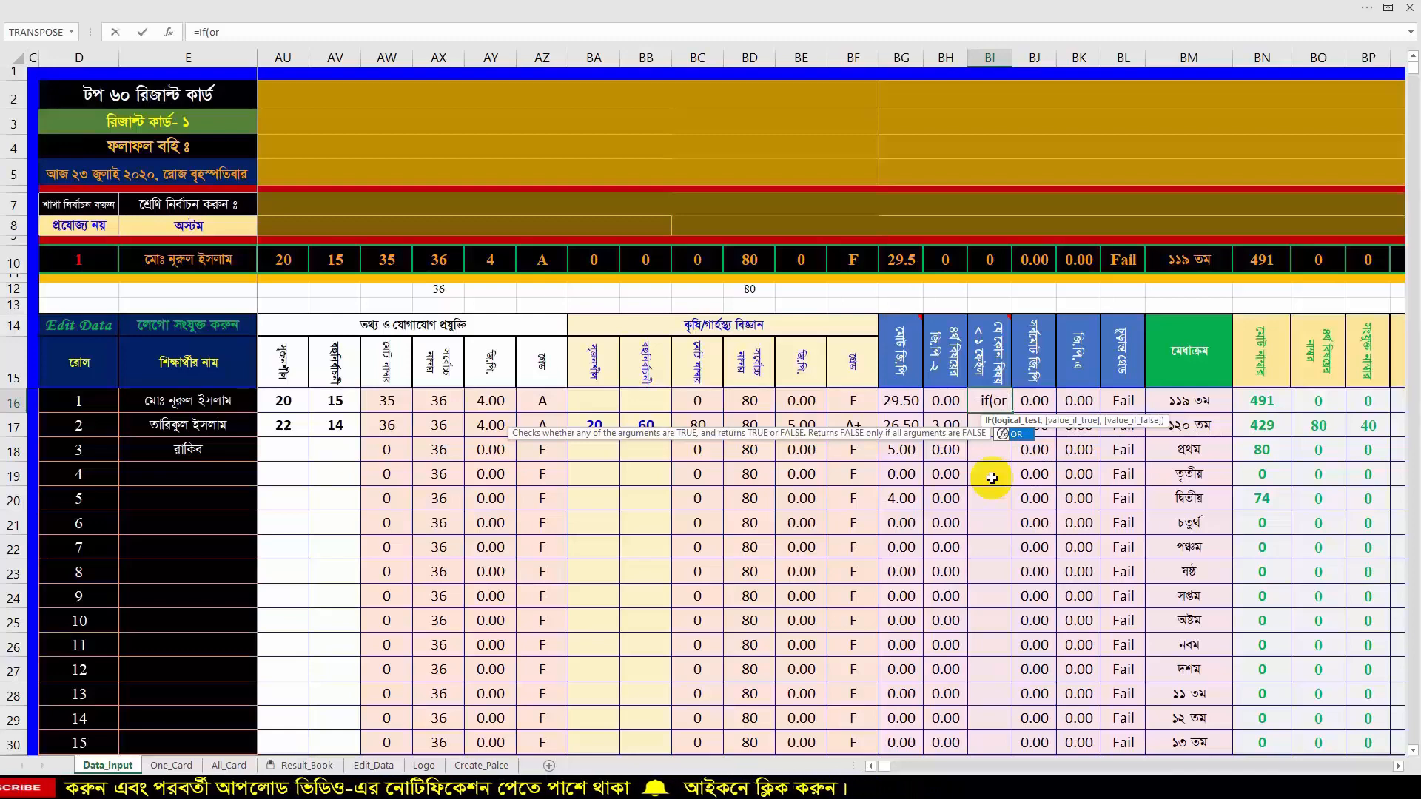
{"action": "type", "text": "("}
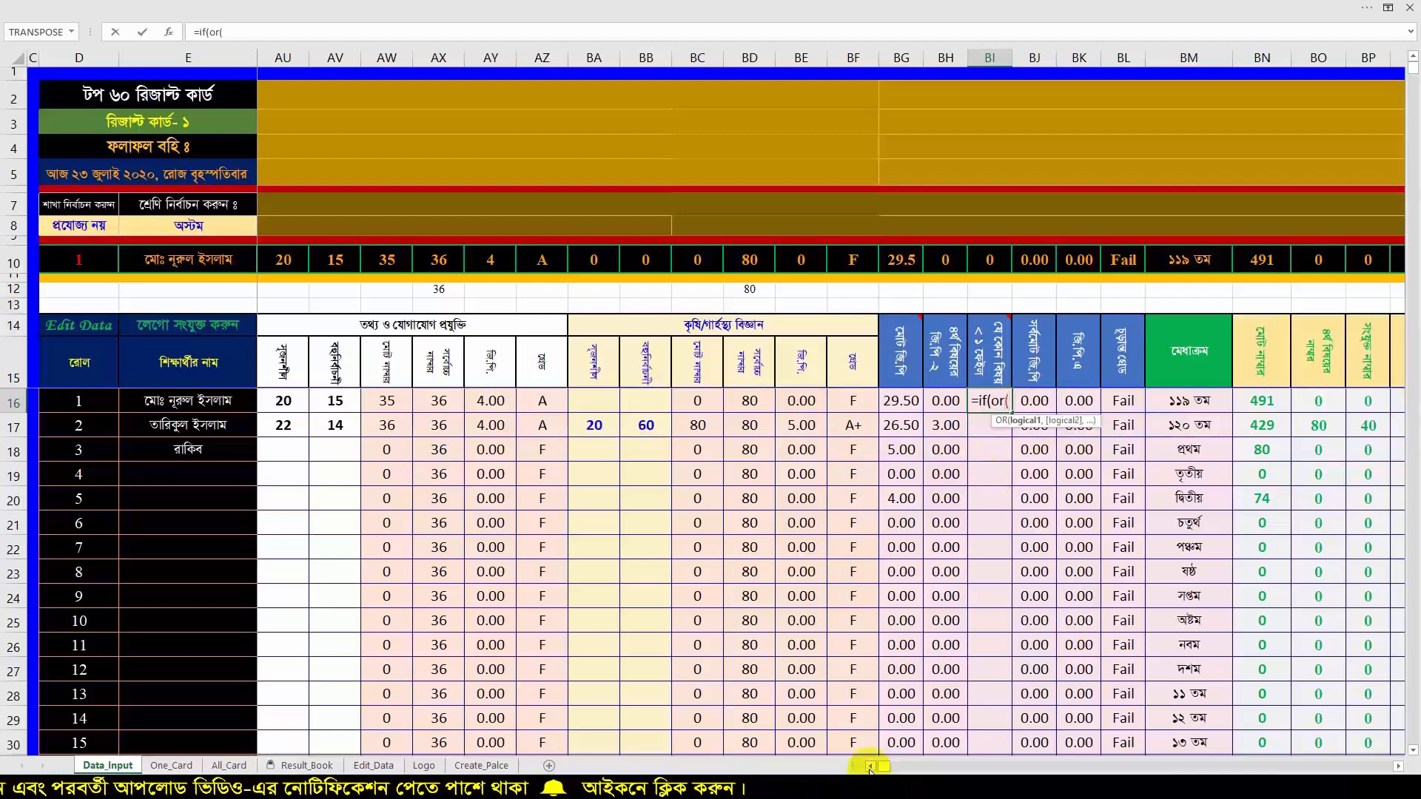
{"action": "left_click", "coordinate": [870, 768]}
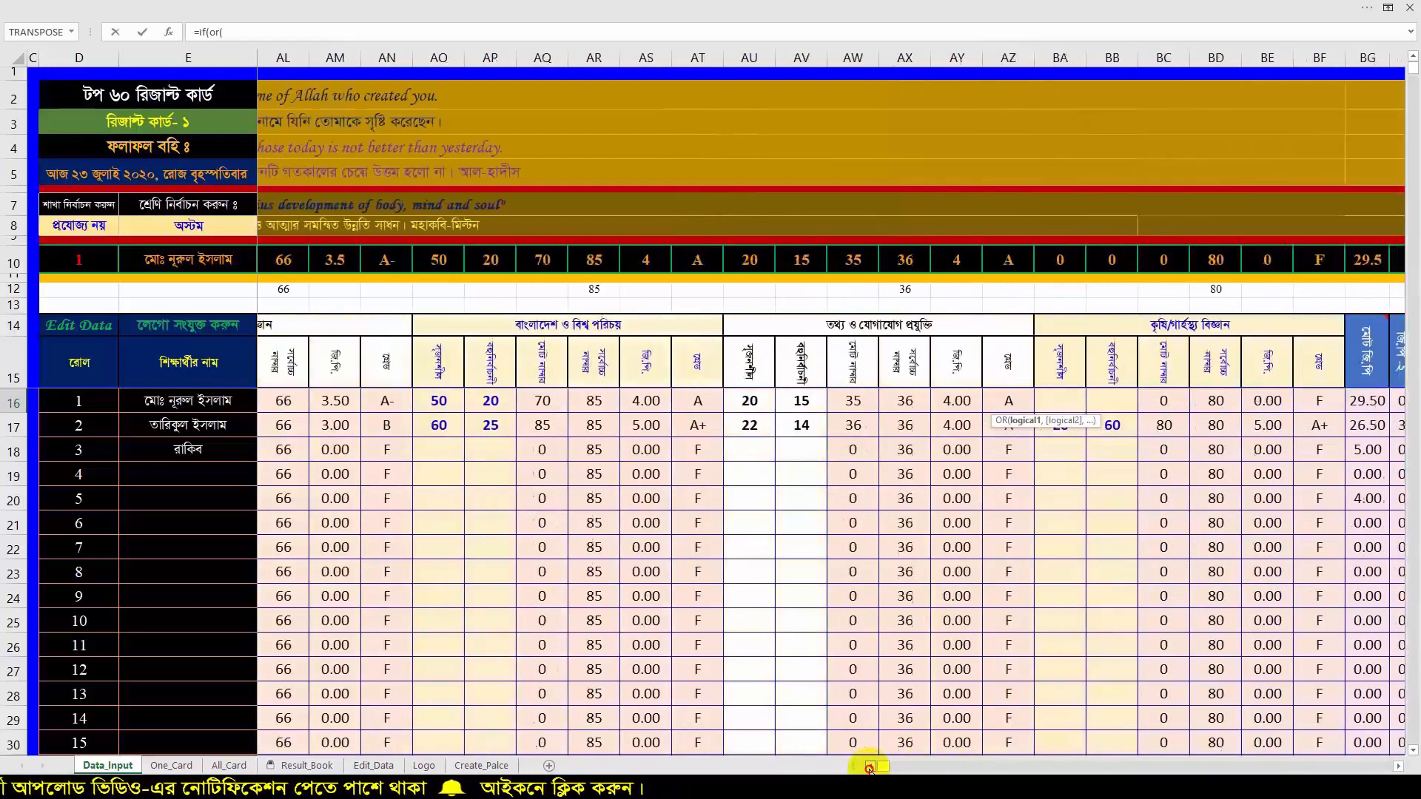
{"action": "left_click_drag", "start_coordinate": [870, 767], "coordinate": [870, 768]}
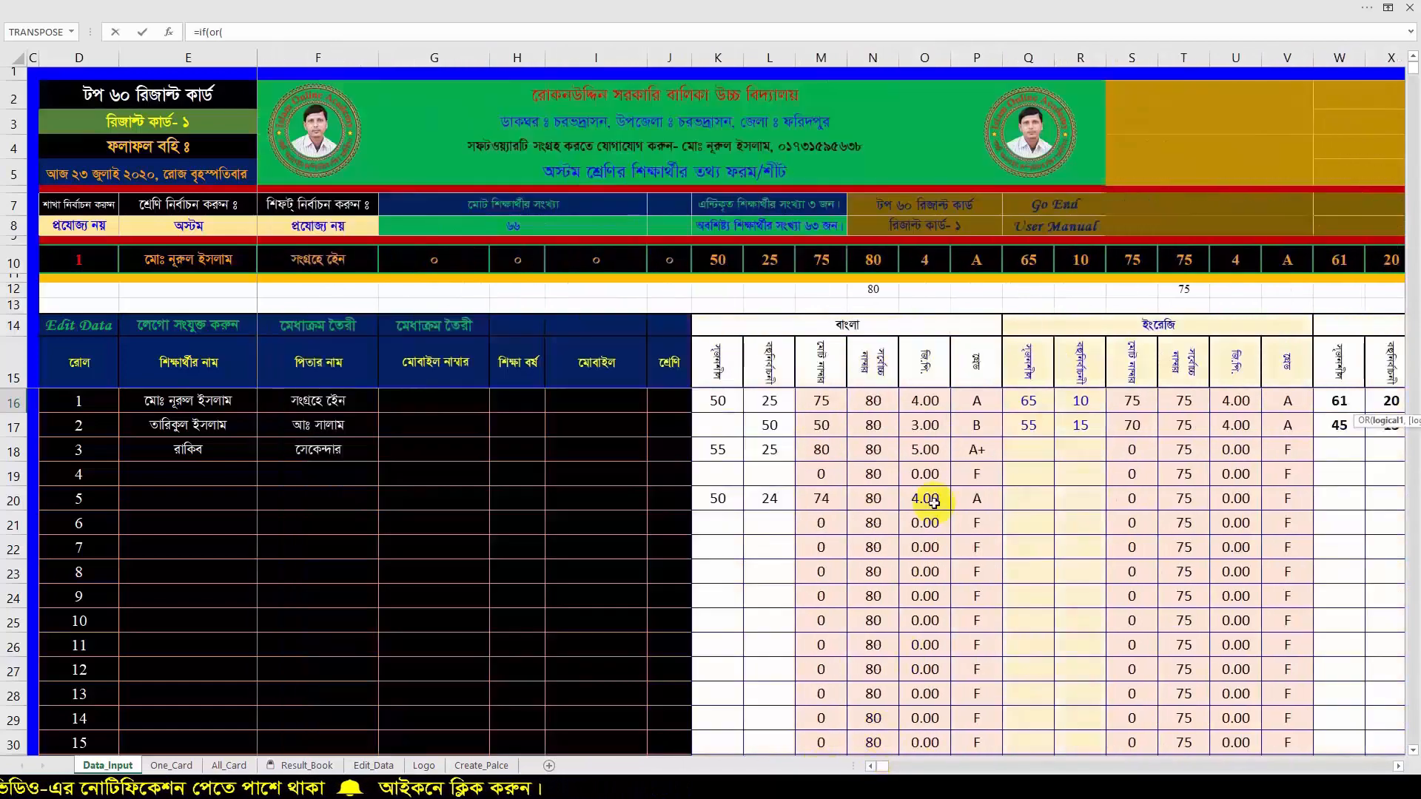
{"action": "left_click", "coordinate": [921, 403]}
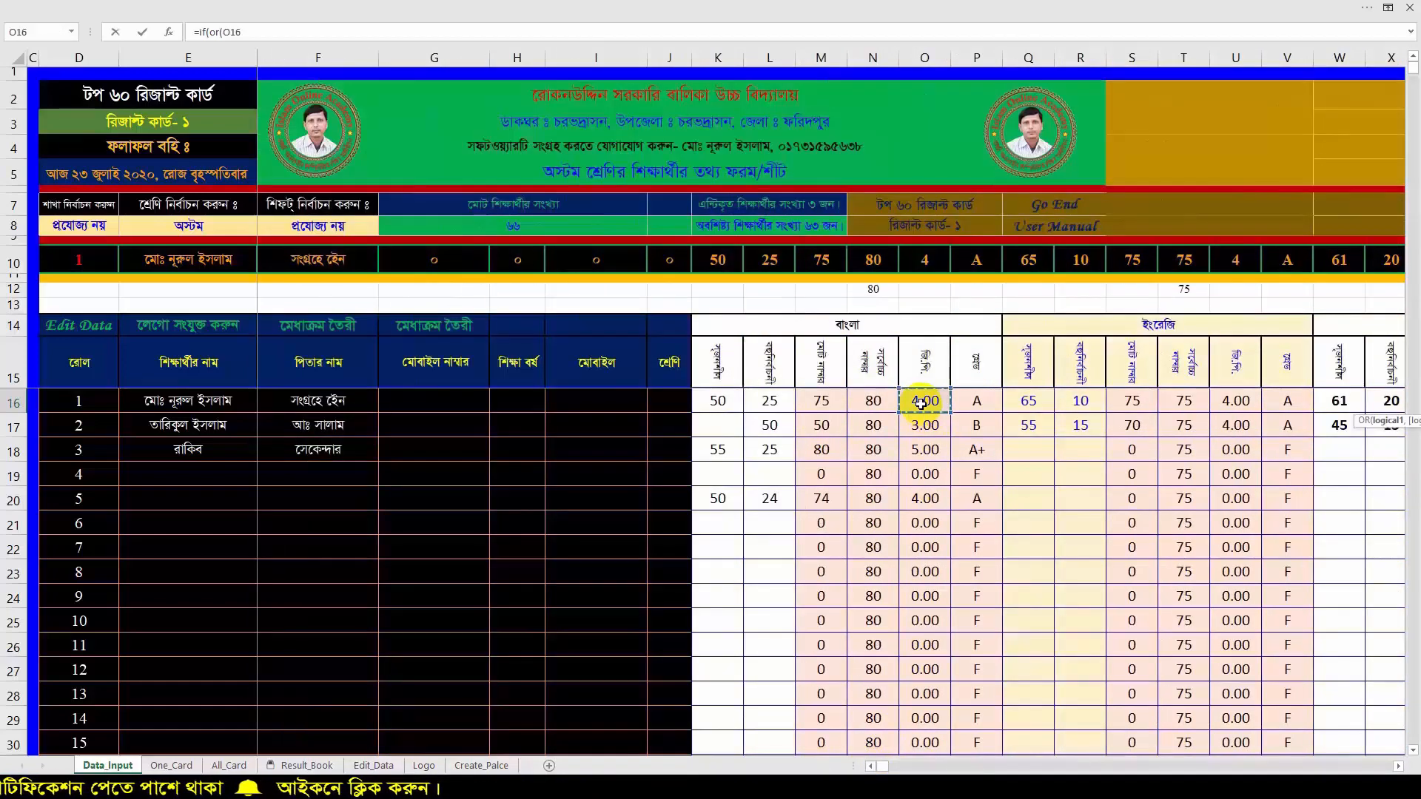
{"action": "type", "text": "<"}
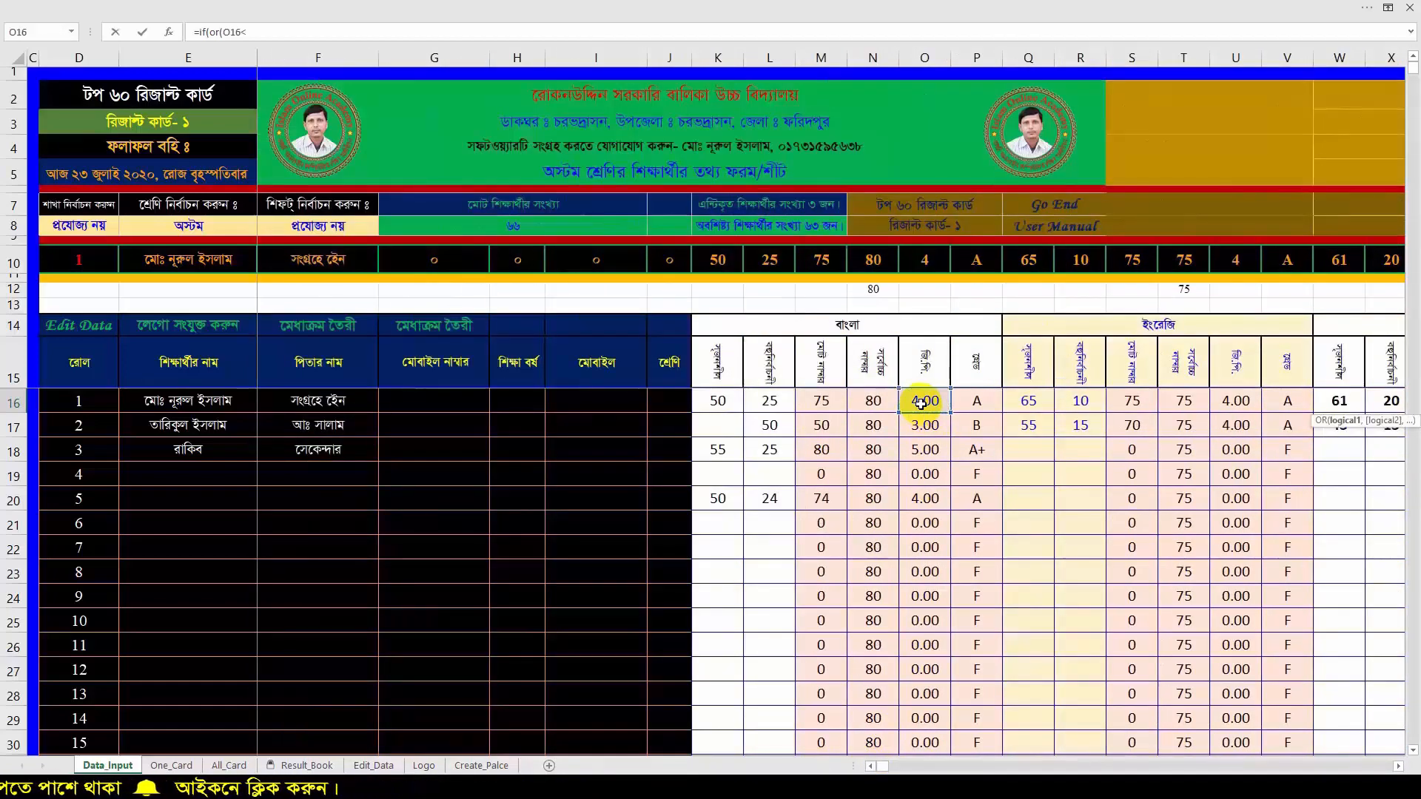
{"action": "type", "text": "1,"}
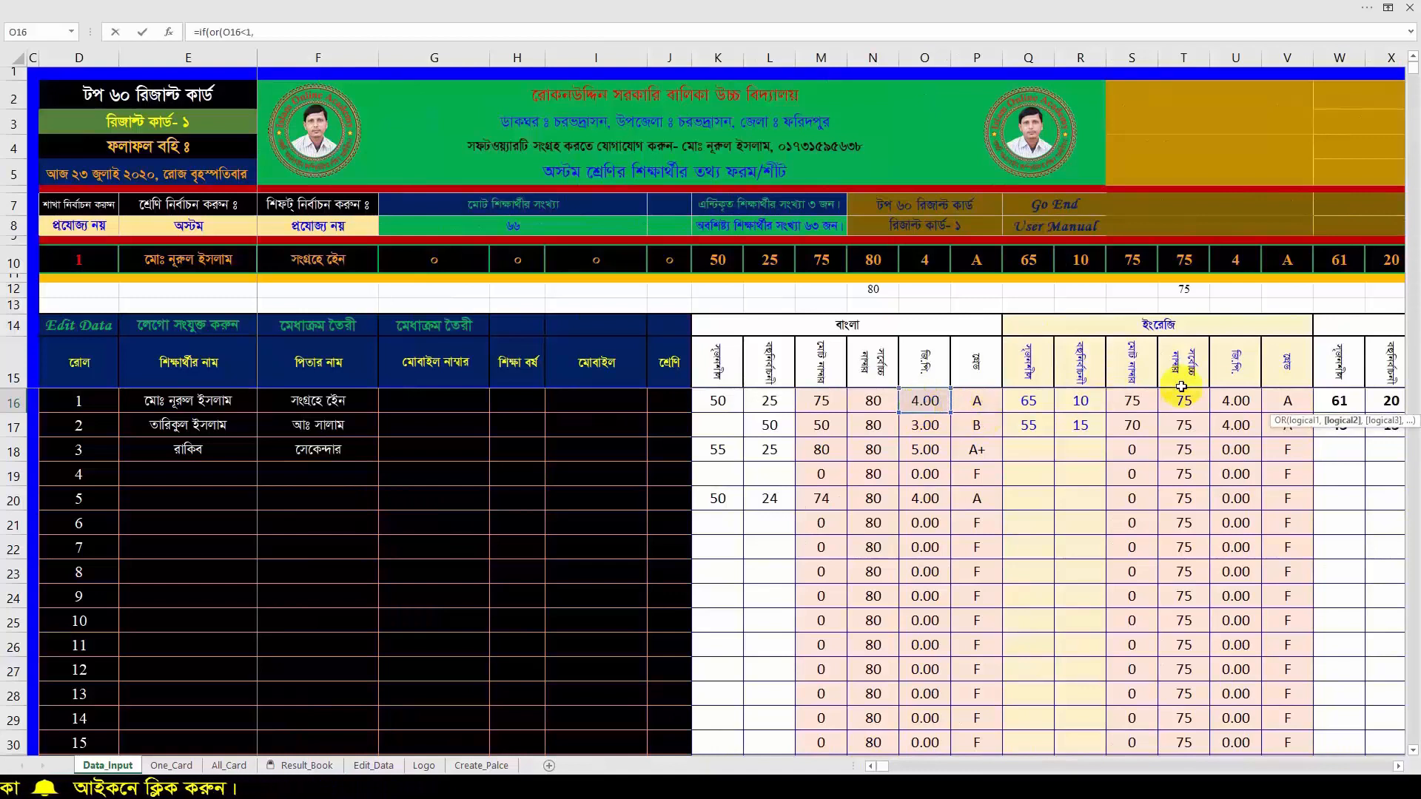
- Add the conditions U16<1 and AA16<1 to the OR test in BI16's formula
{"action": "left_click", "coordinate": [1235, 402]}
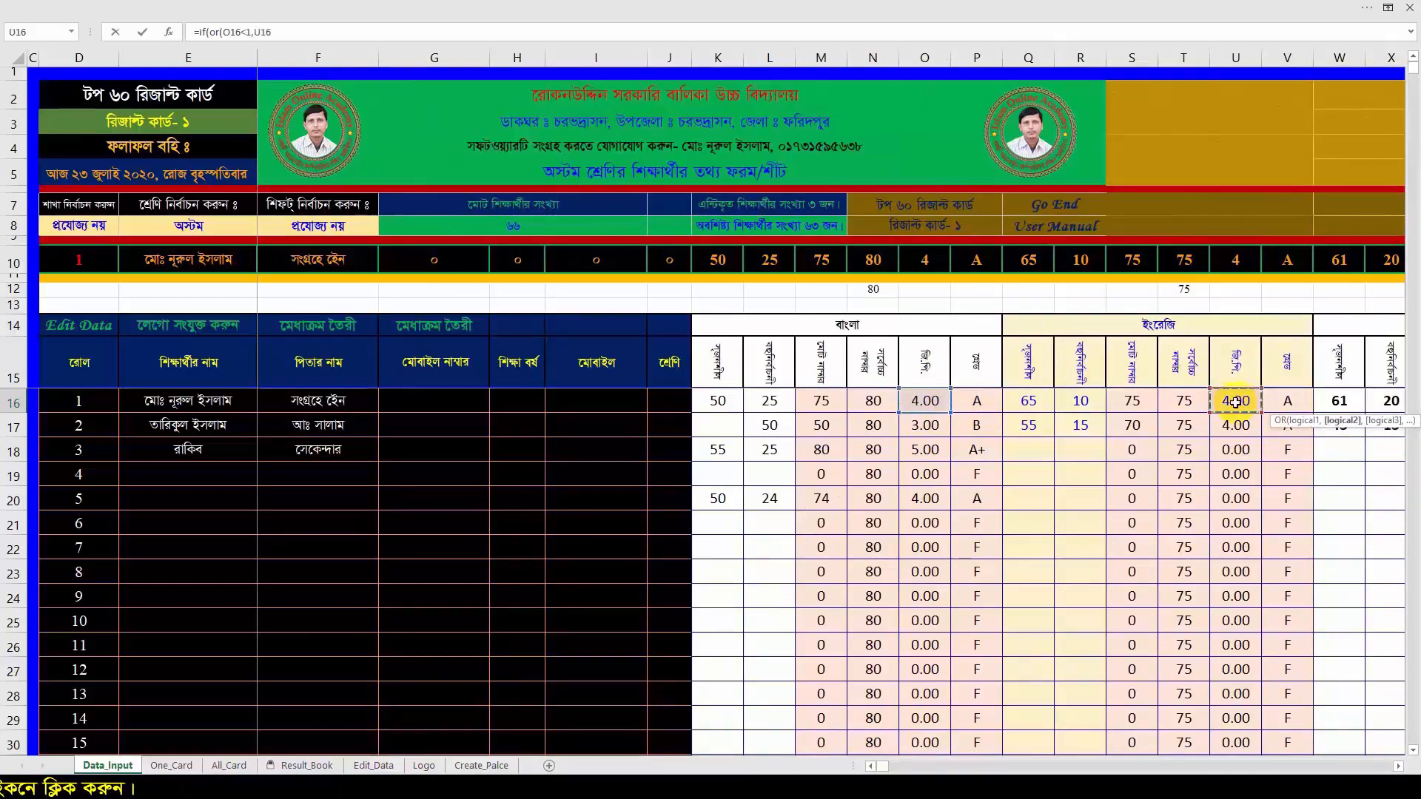
{"action": "type", "text": "<1"}
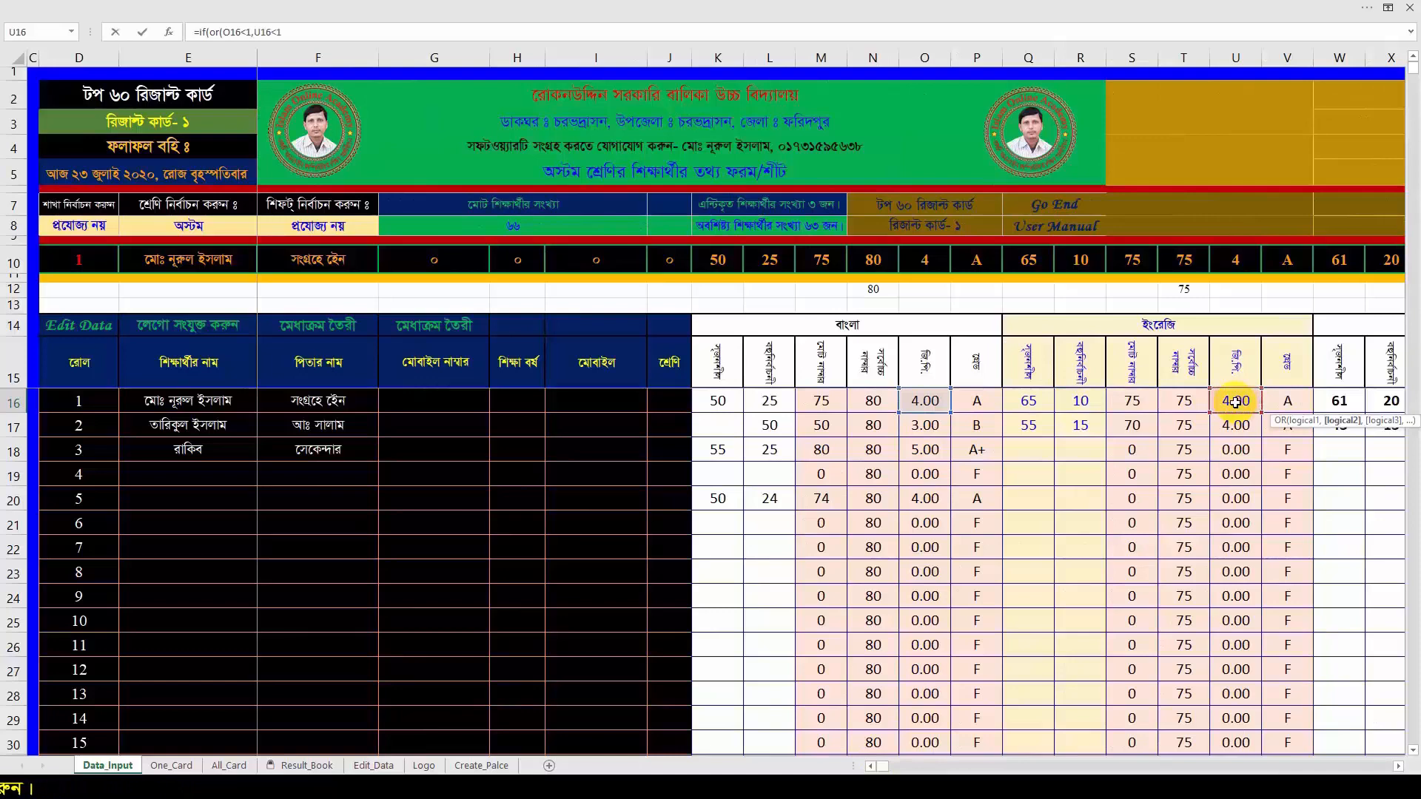
{"action": "type", "text": ","}
{"action": "left_click", "coordinate": [1339, 766]}
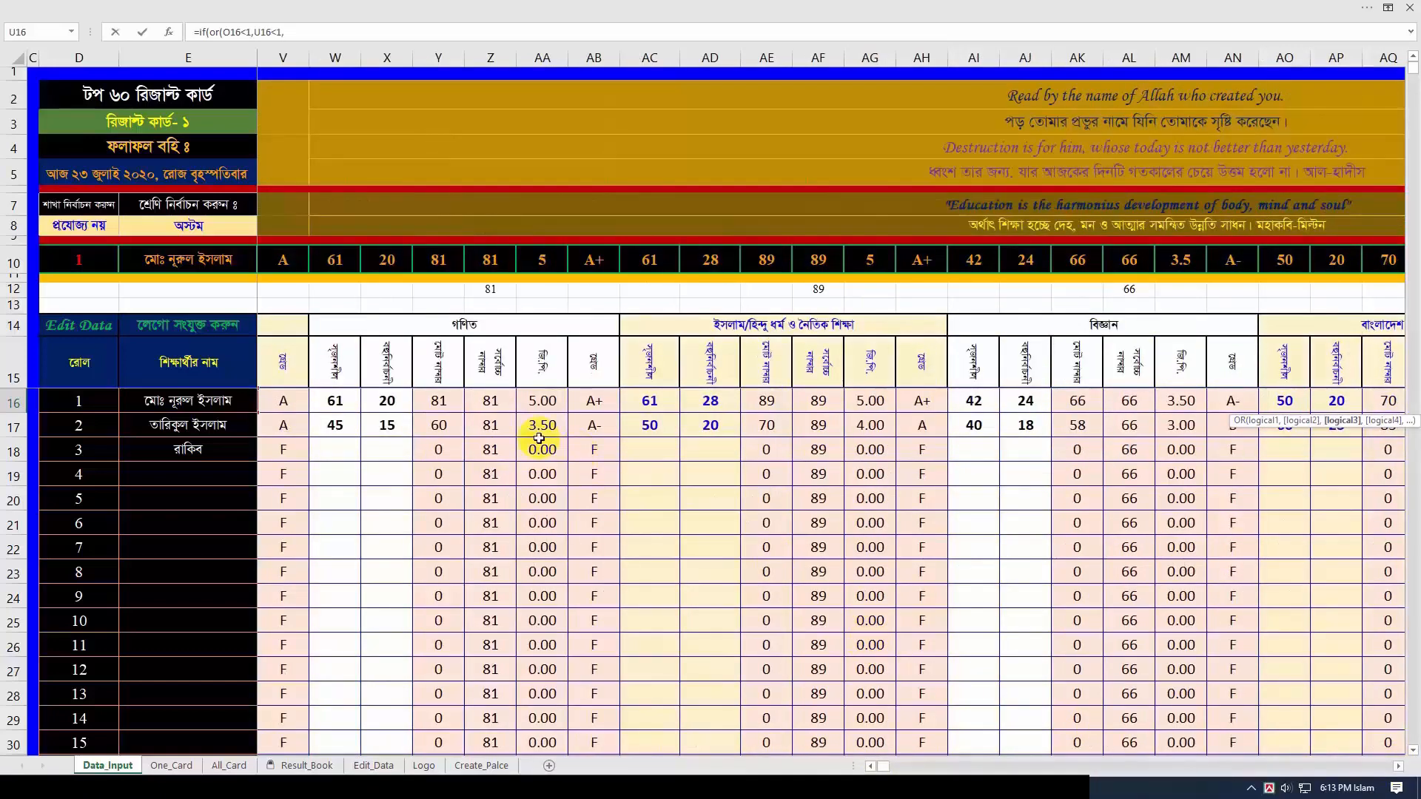
{"action": "left_click", "coordinate": [541, 400]}
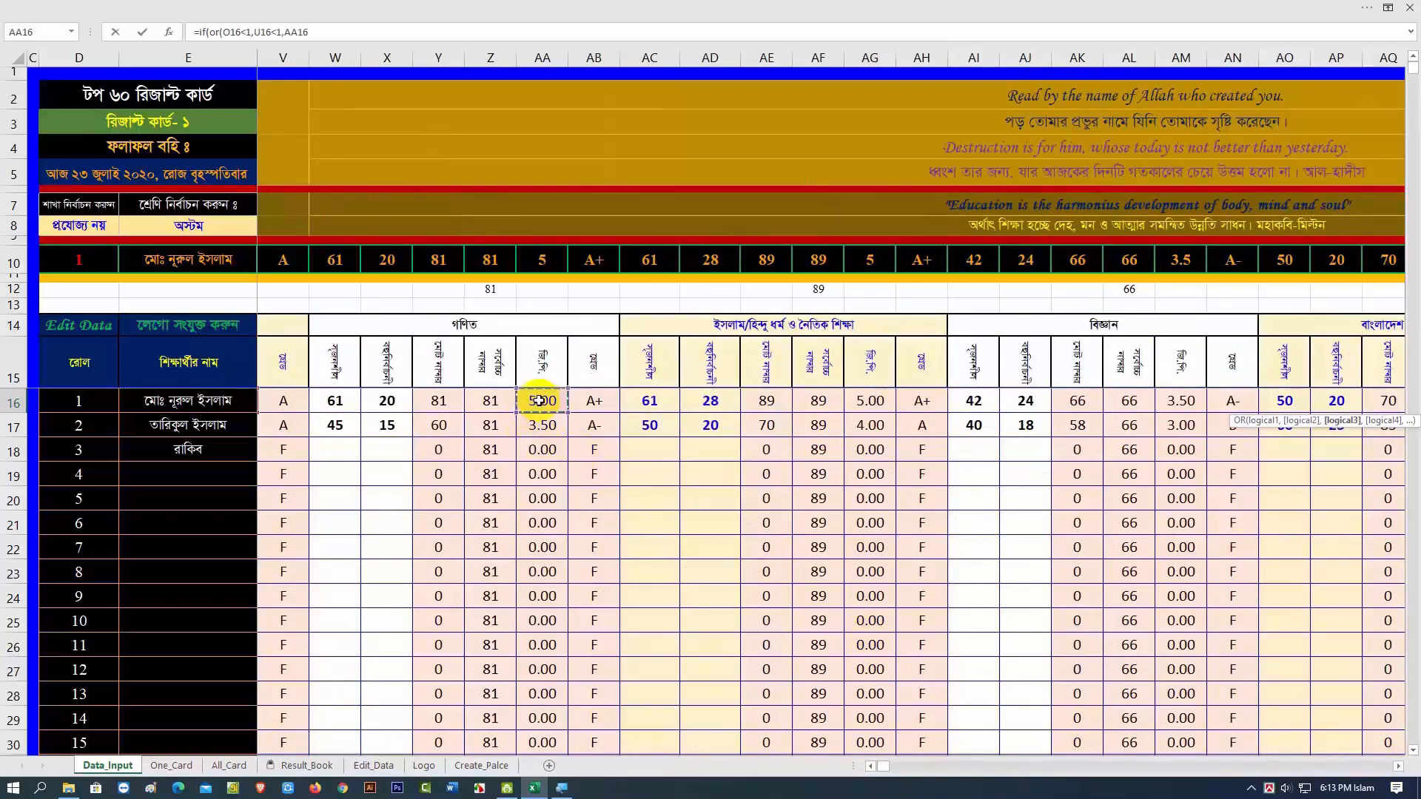
{"action": "type", "text": "<1,"}
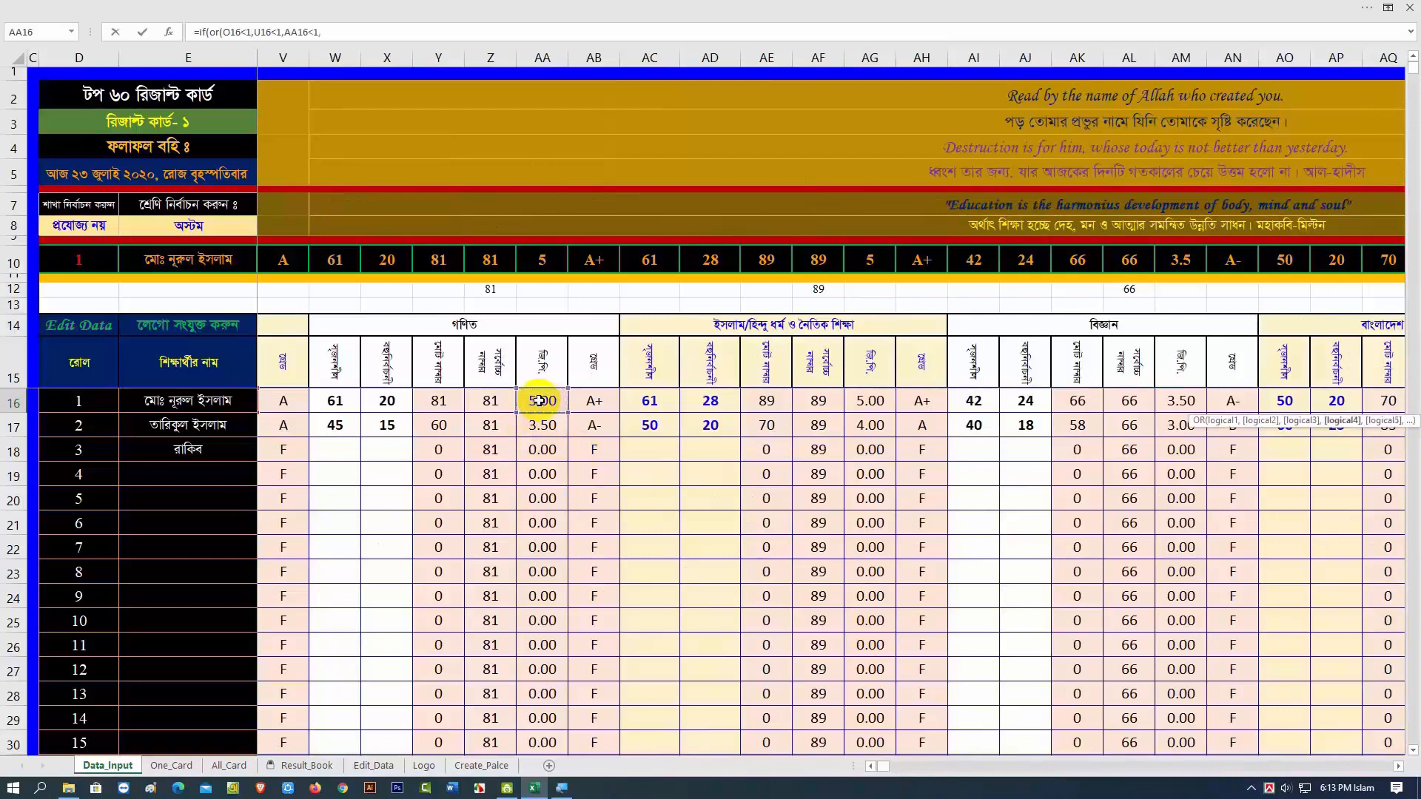
- Extend the OR test in BI16's formula with the conditions AM16<1 and AS16<1
{"action": "left_click", "coordinate": [1177, 400]}
{"action": "type", "text": "<"}
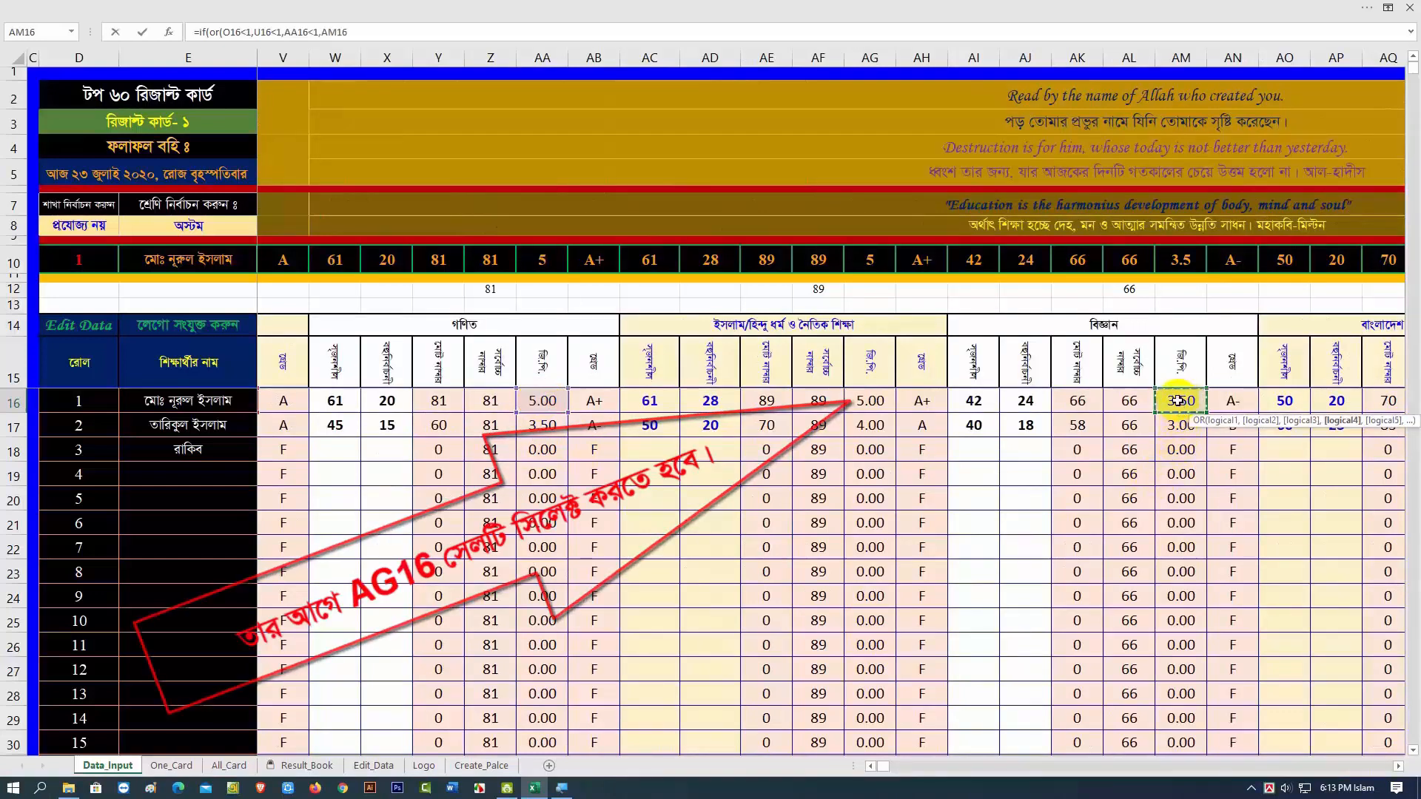
{"action": "type", "text": "1,"}
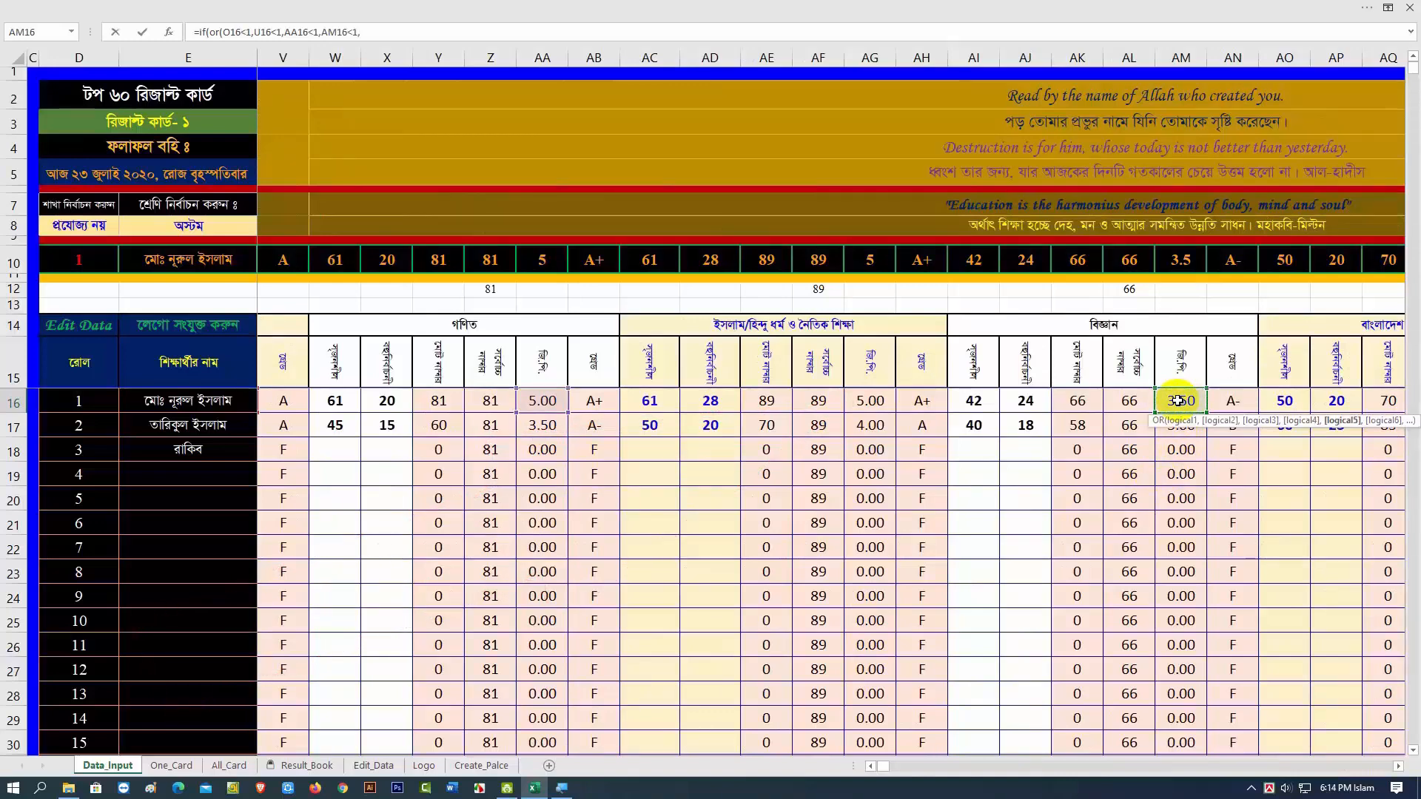
{"action": "left_click", "coordinate": [1398, 766]}
{"action": "scroll", "coordinate": [1398, 766], "scroll_direction": "right", "scroll_amount": 8}
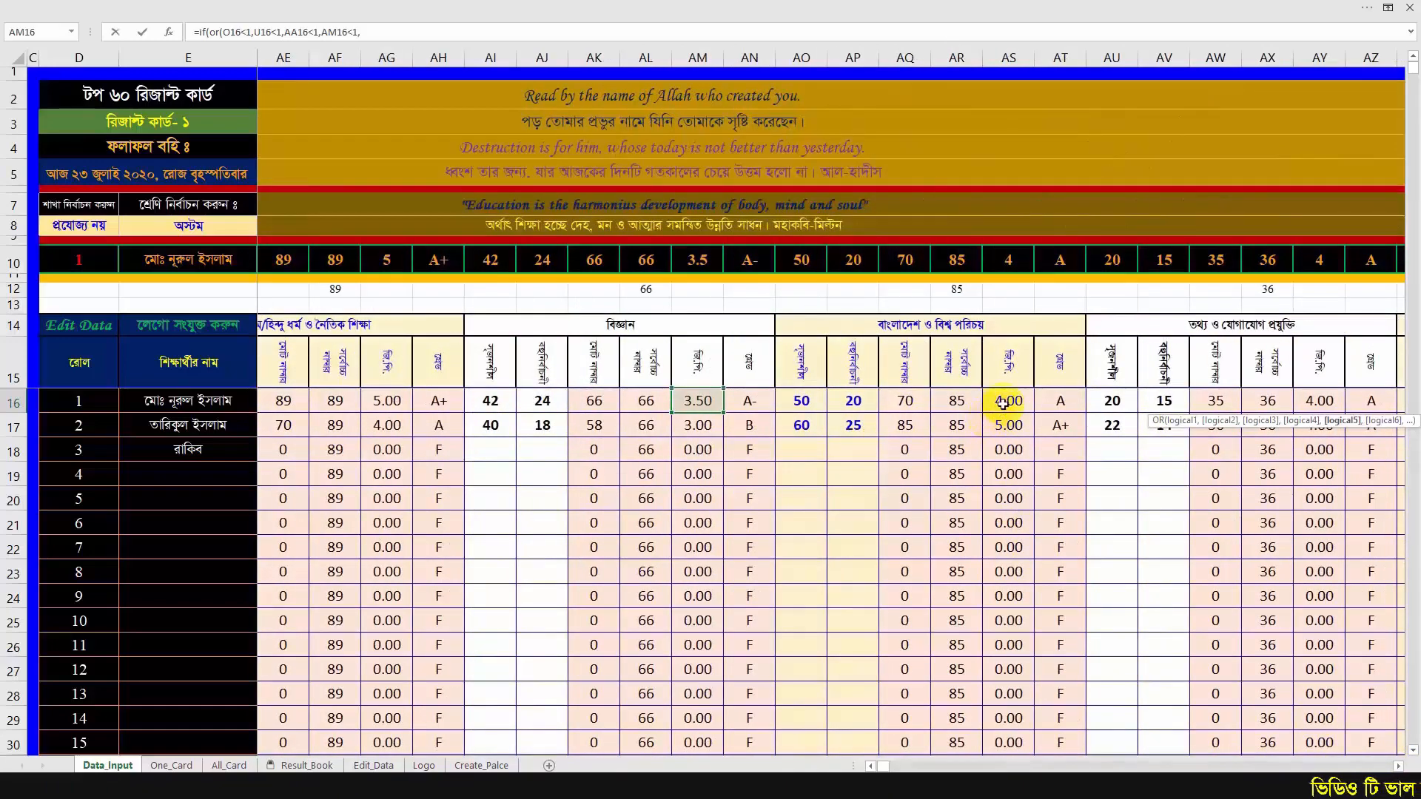
{"action": "left_click", "coordinate": [1004, 402]}
{"action": "type", "text": "<"}
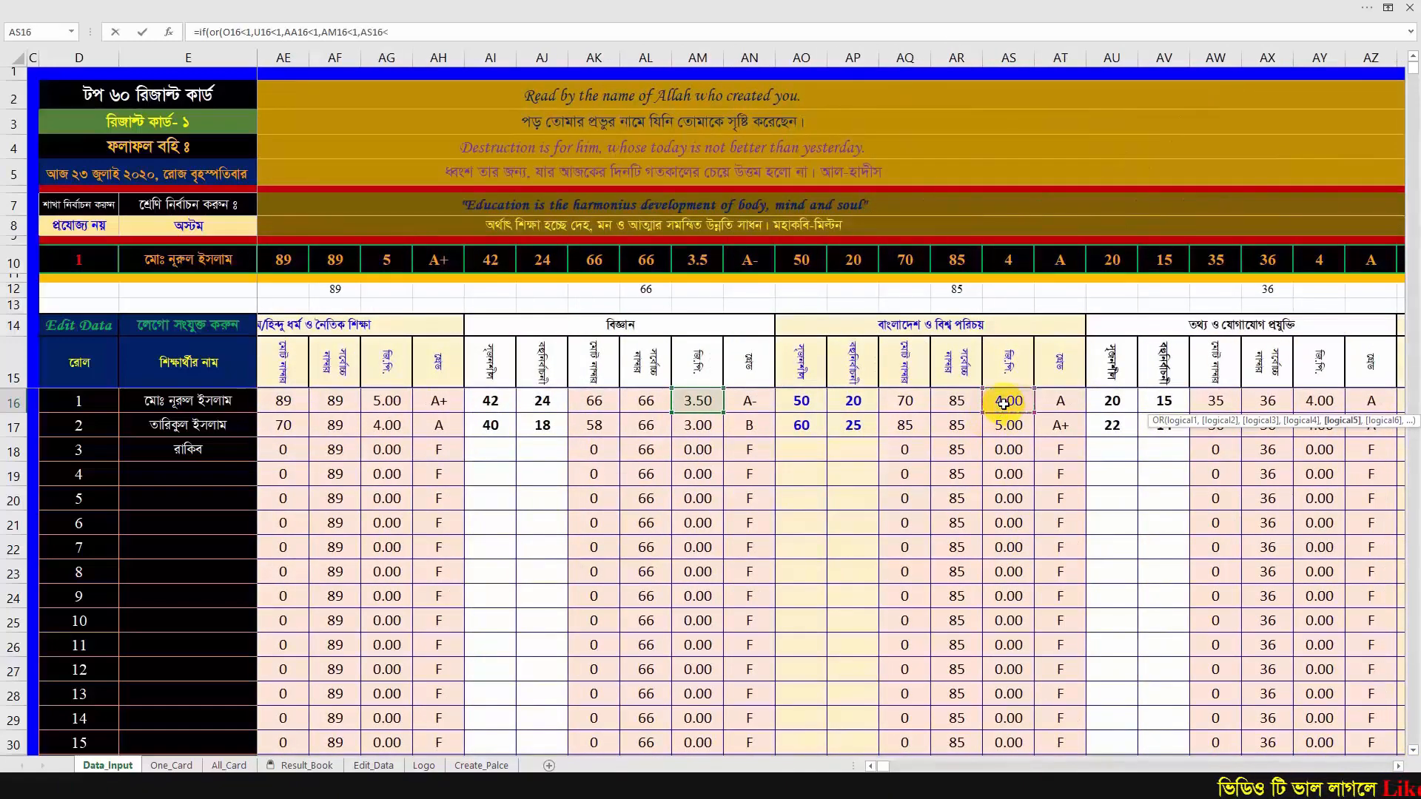
{"action": "type", "text": "1,"}
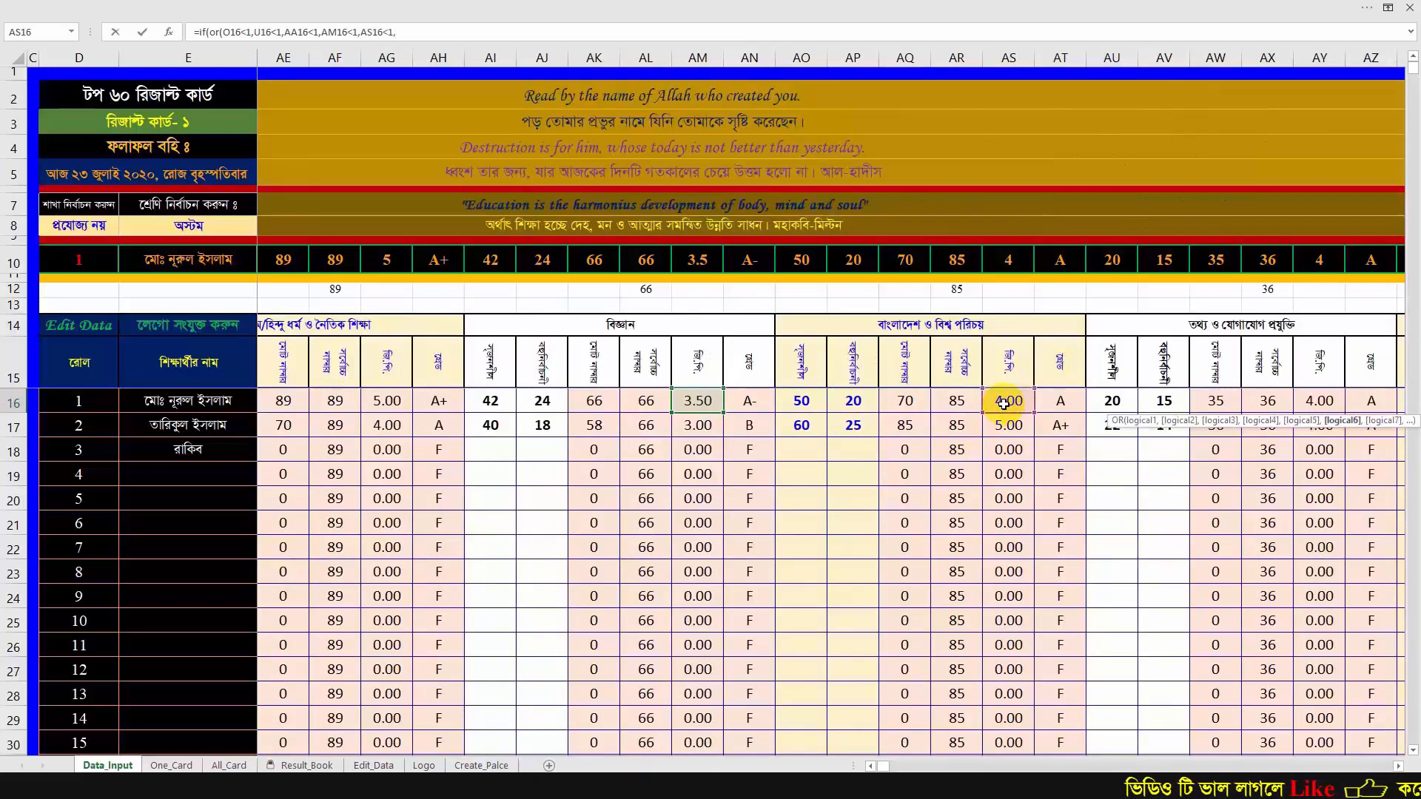
- Complete BI16's formula with the condition AY16<1, returning 0 if any condition is met and BG16 otherwise
{"action": "scroll", "coordinate": [1284, 635], "scroll_direction": "right", "scroll_amount": 3}
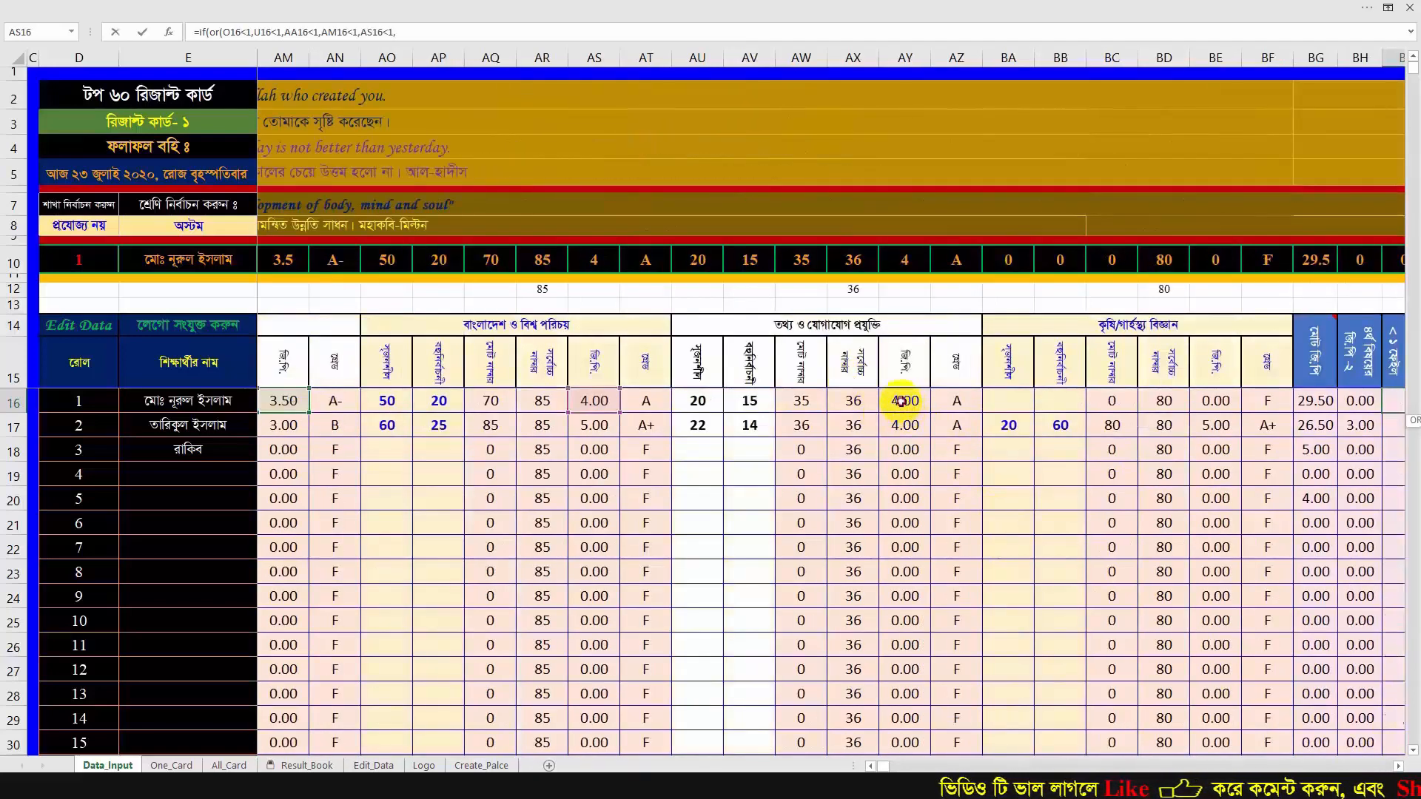
{"action": "left_click", "coordinate": [901, 400]}
{"action": "type", "text": "<"}
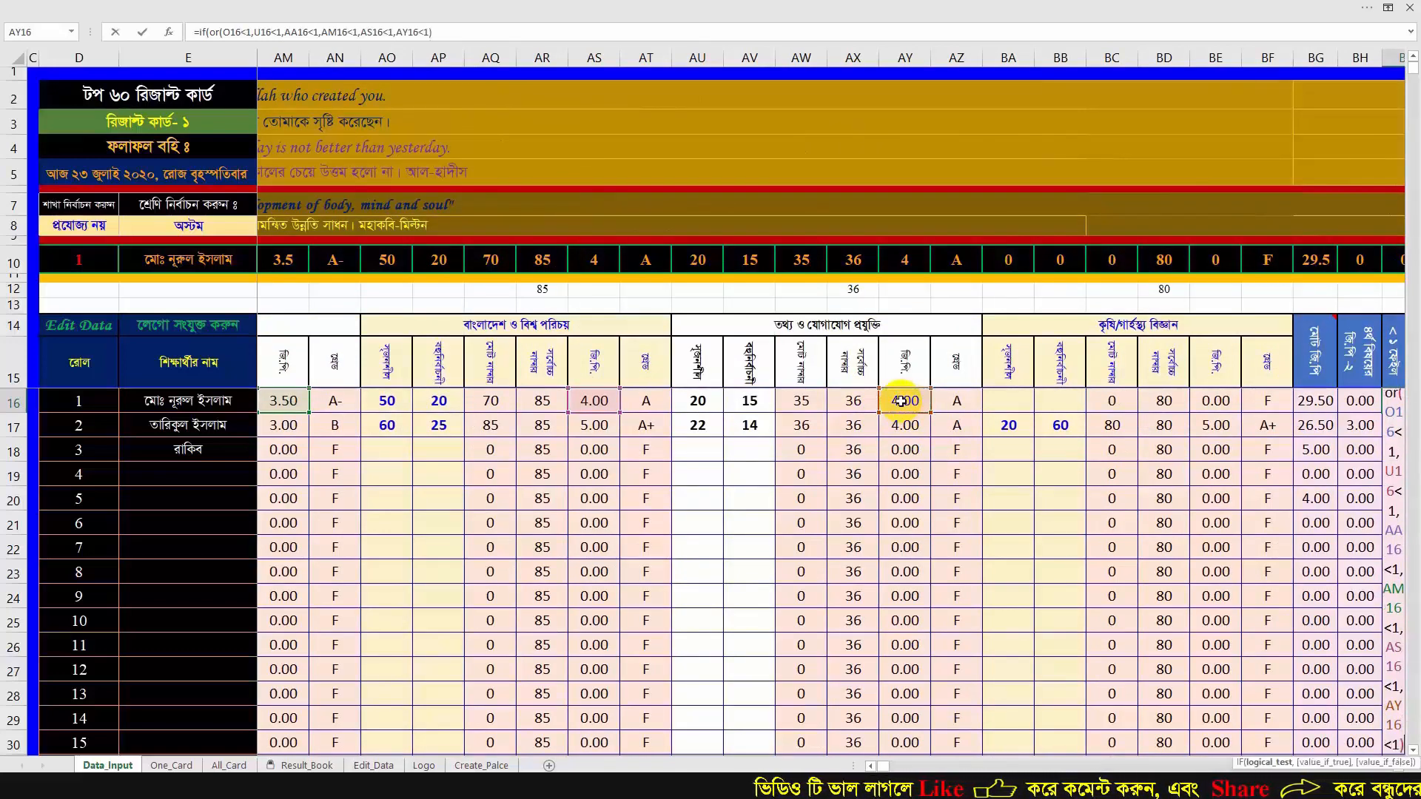
{"action": "type", "text": "1),0"}
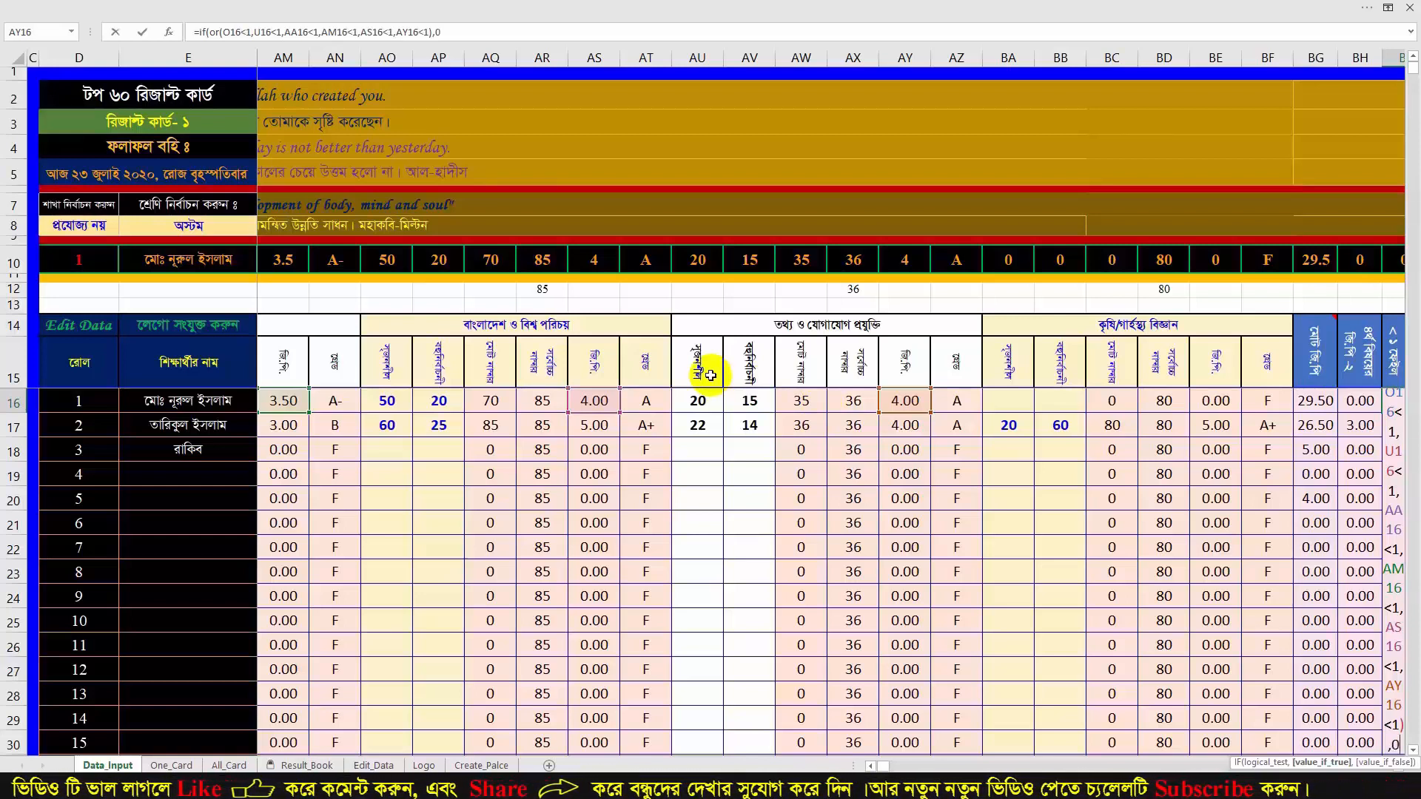
{"action": "type", "text": ","}
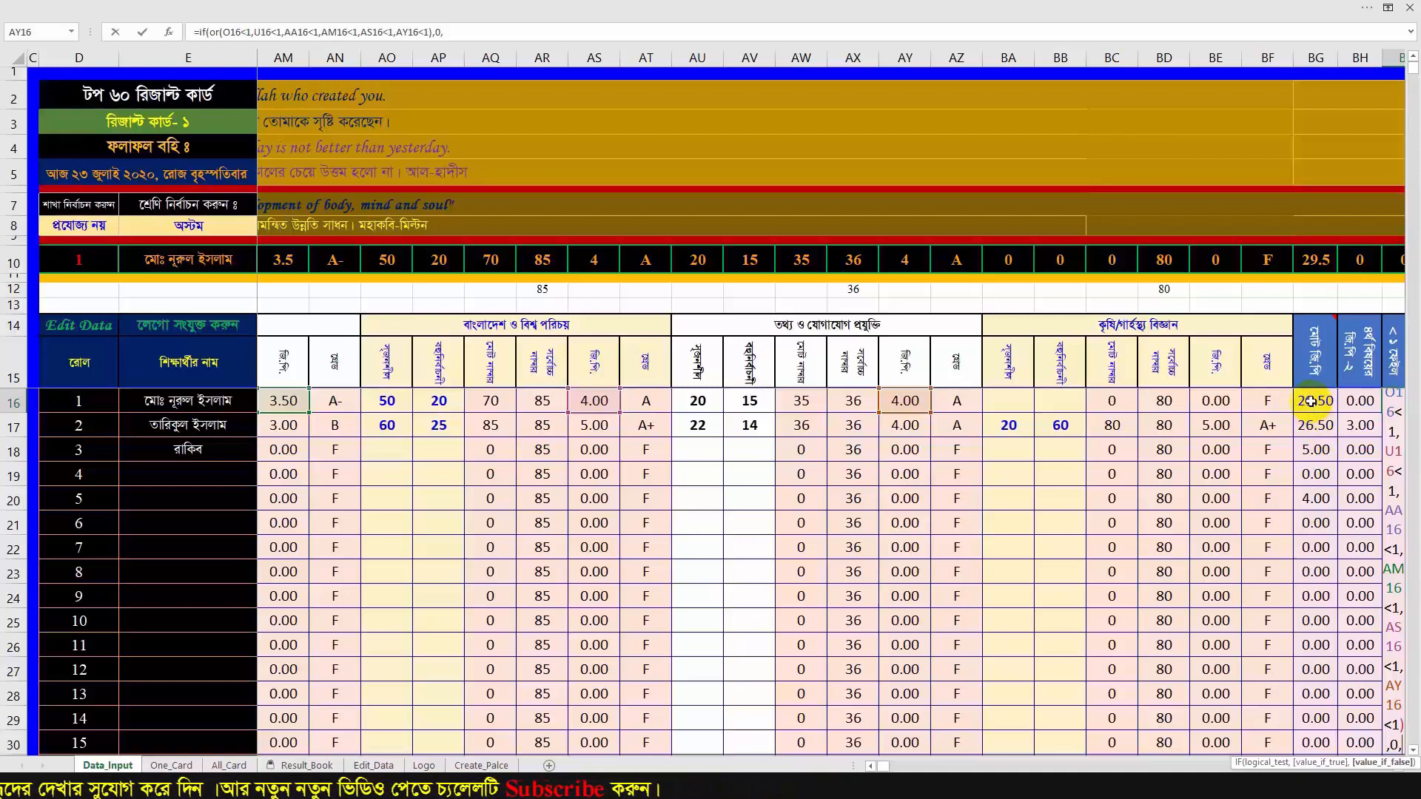
{"action": "left_click", "coordinate": [1310, 402]}
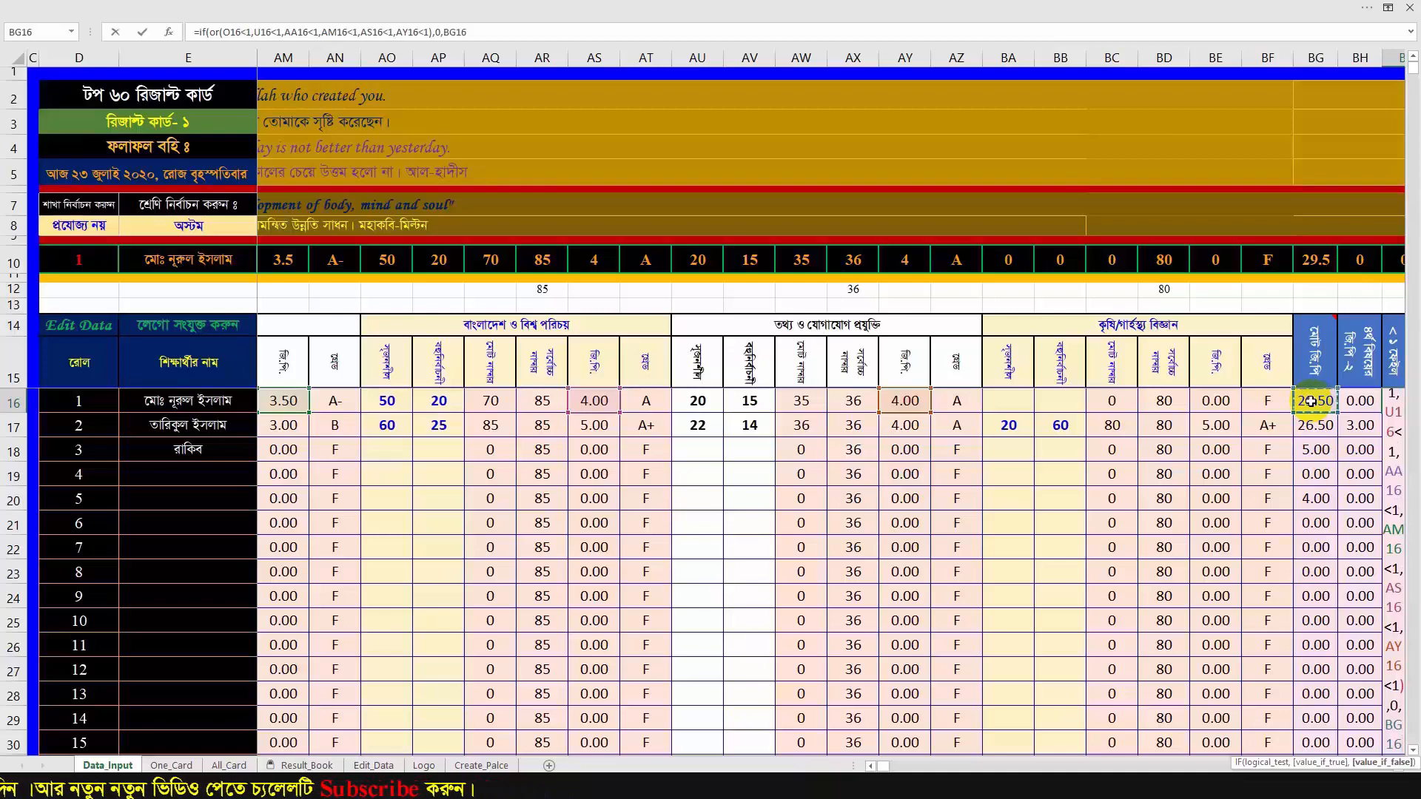
{"action": "type", "text": ")"}
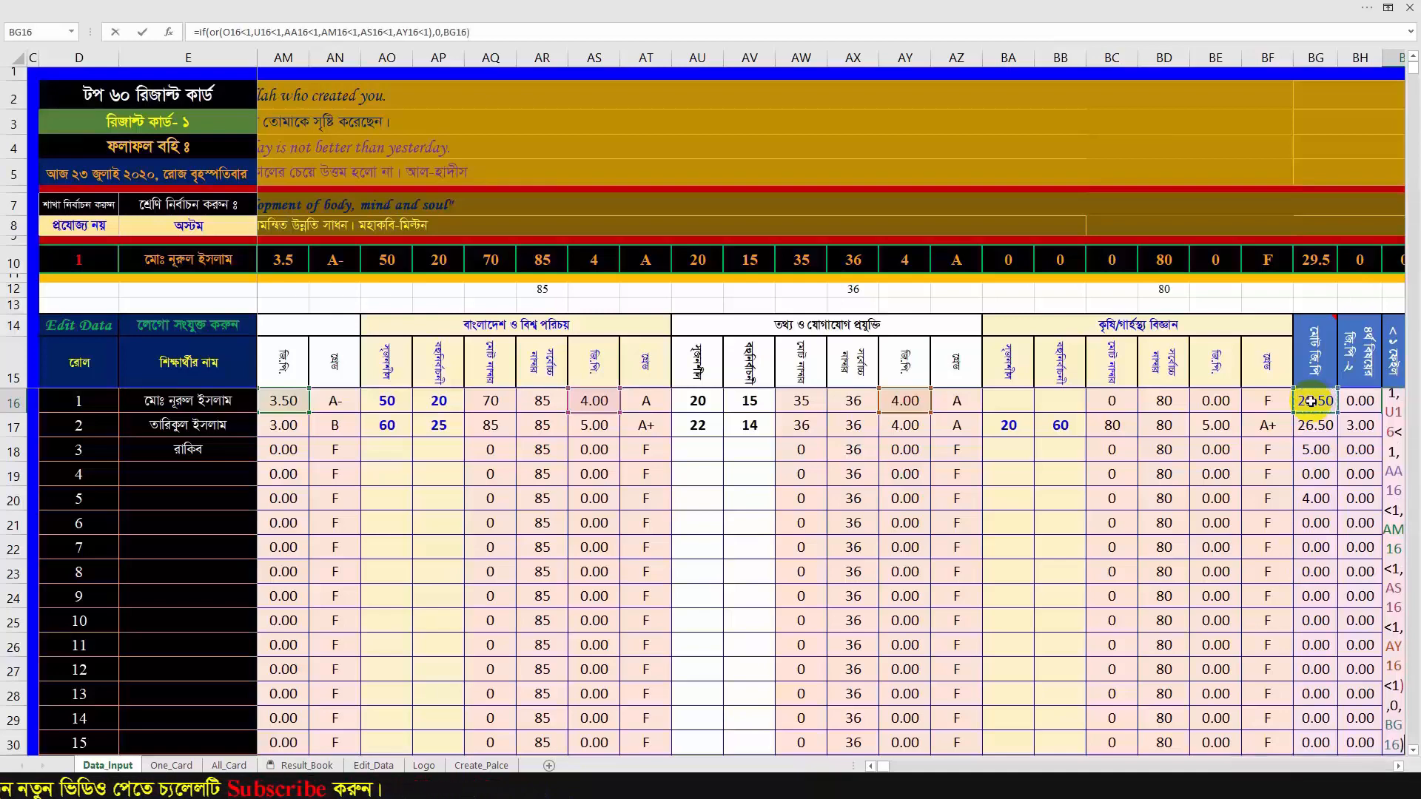
{"action": "key", "text": "Return"}
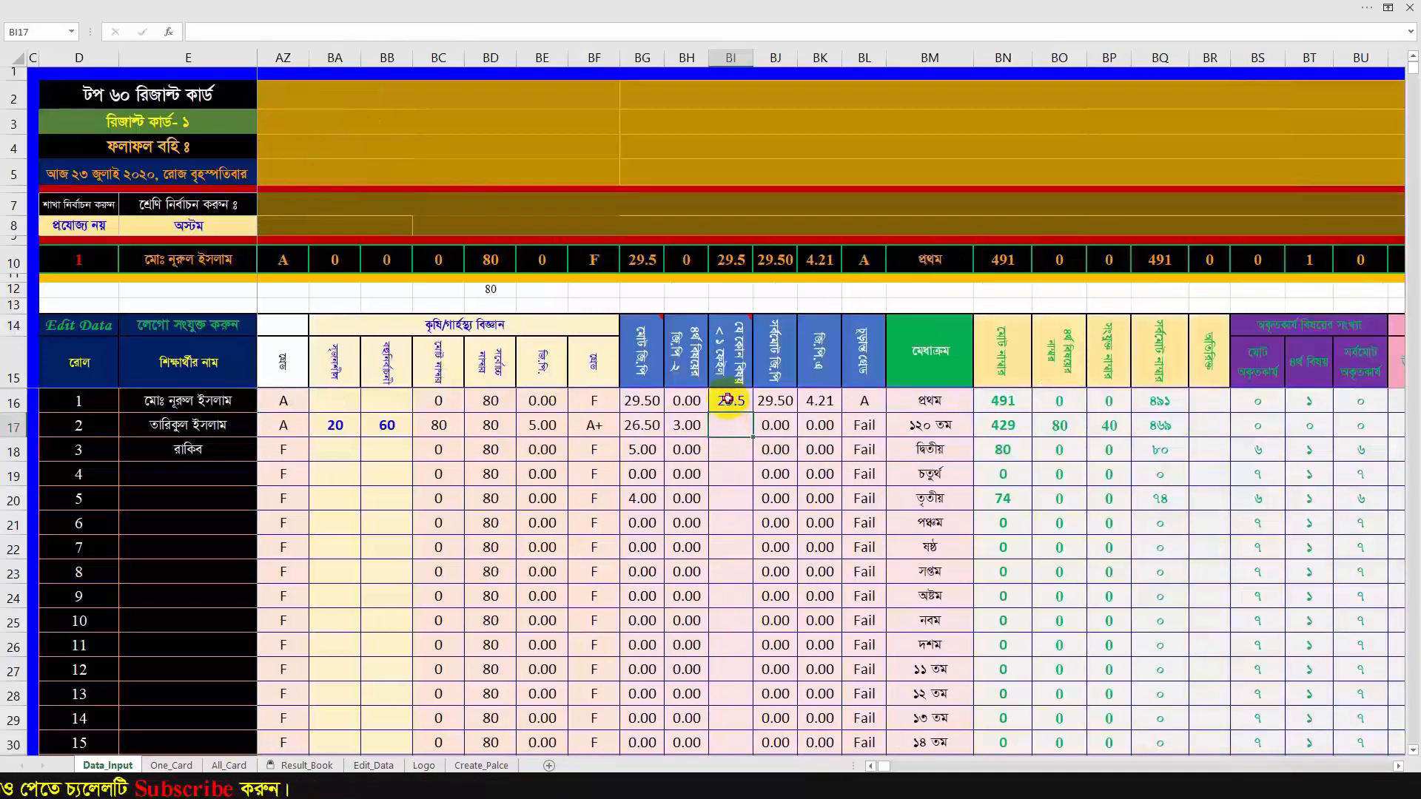
- Review BI16's finished formula without changing it, and fill it down column BI
{"action": "double_click", "coordinate": [728, 400]}
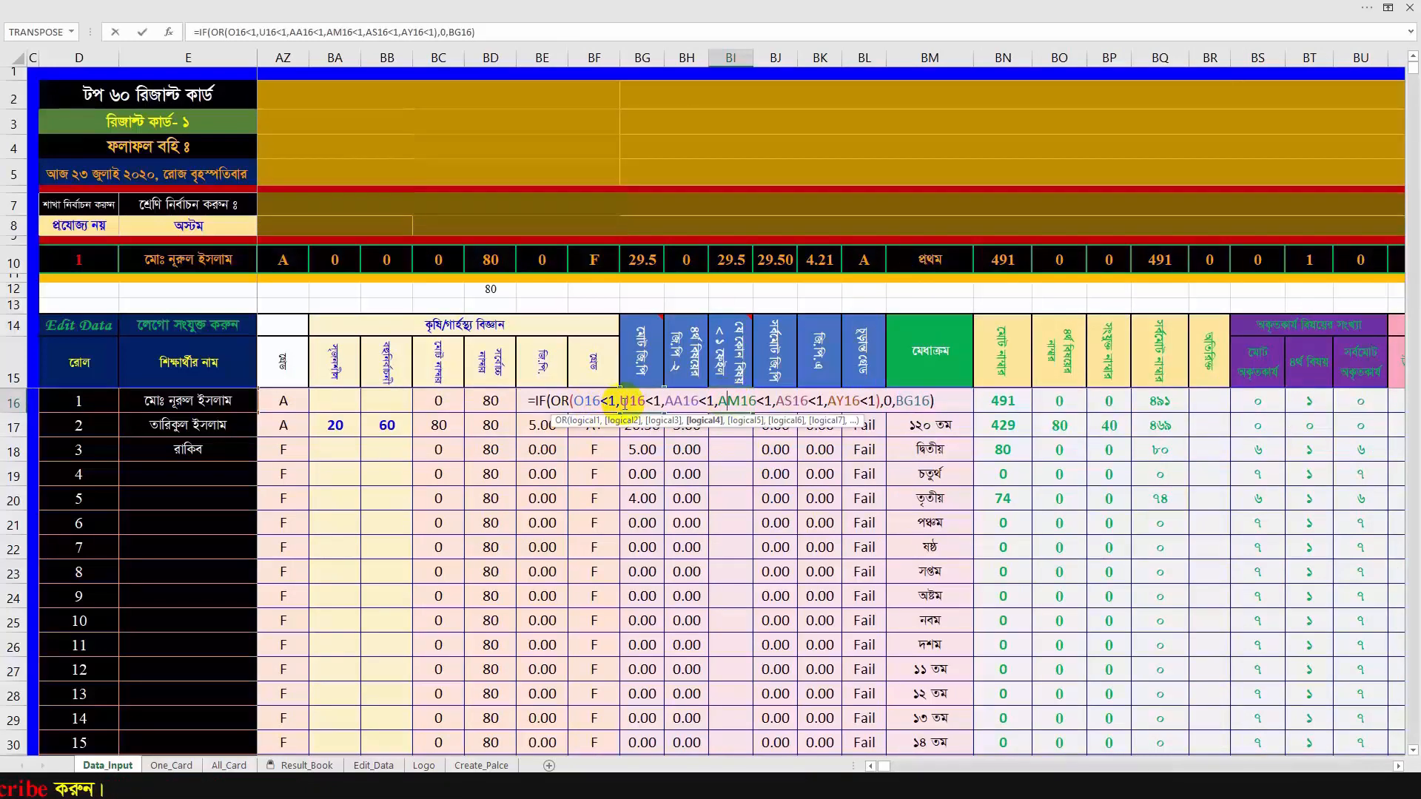
{"action": "key", "text": "Escape"}
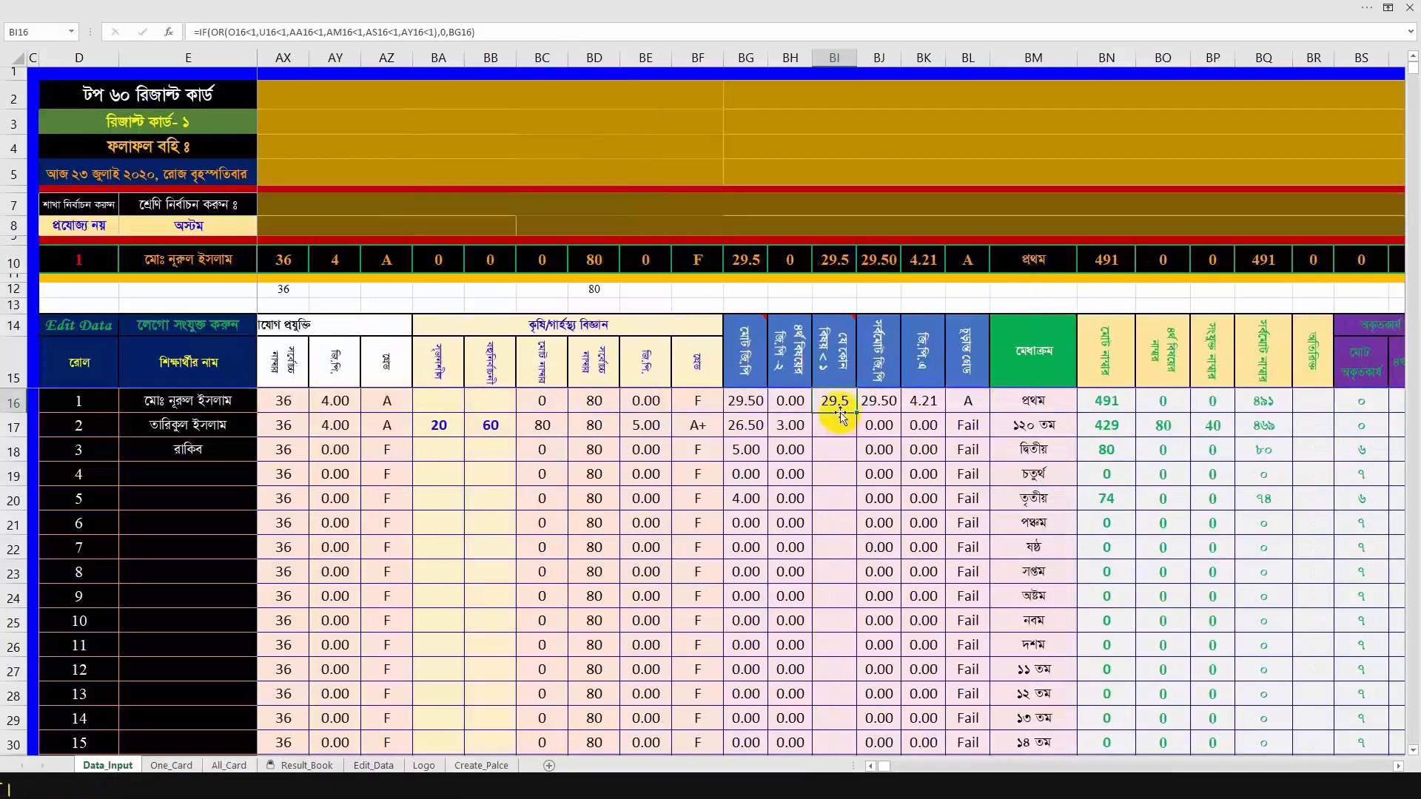
{"action": "double_click", "coordinate": [856, 412]}
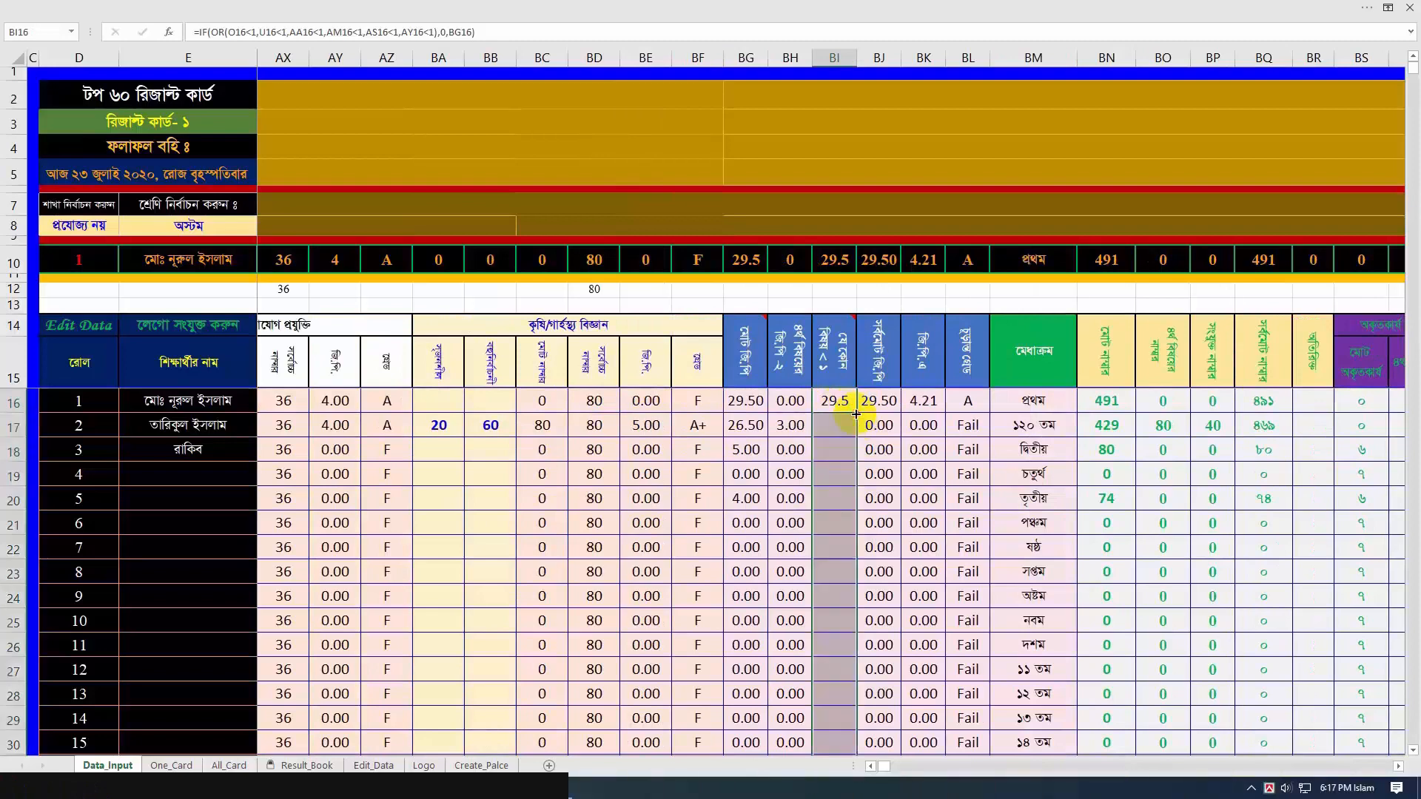
- Clear BJ16 and start its formula as an IF that returns 0 when BI16=0
{"action": "left_click", "coordinate": [881, 400]}
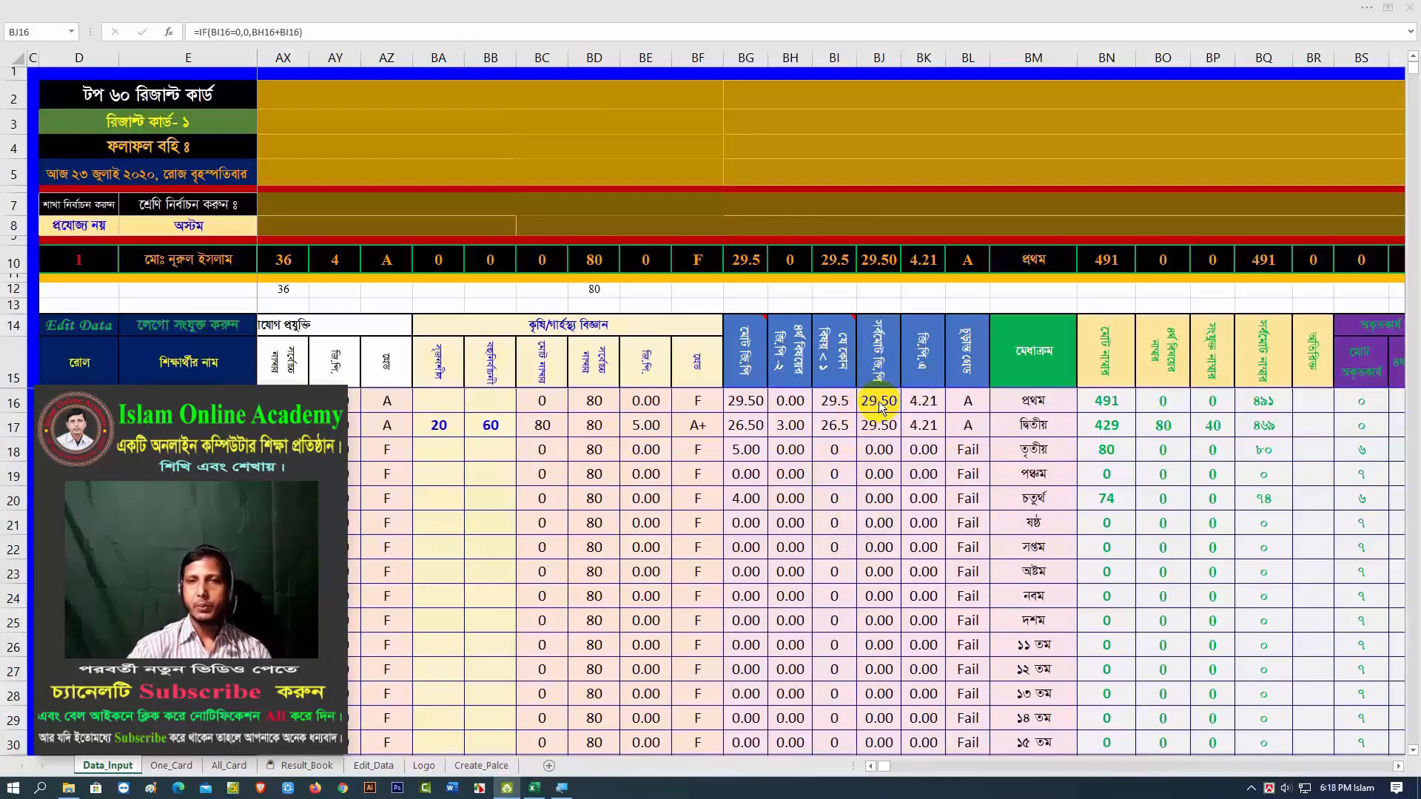
{"action": "key", "text": "Delete"}
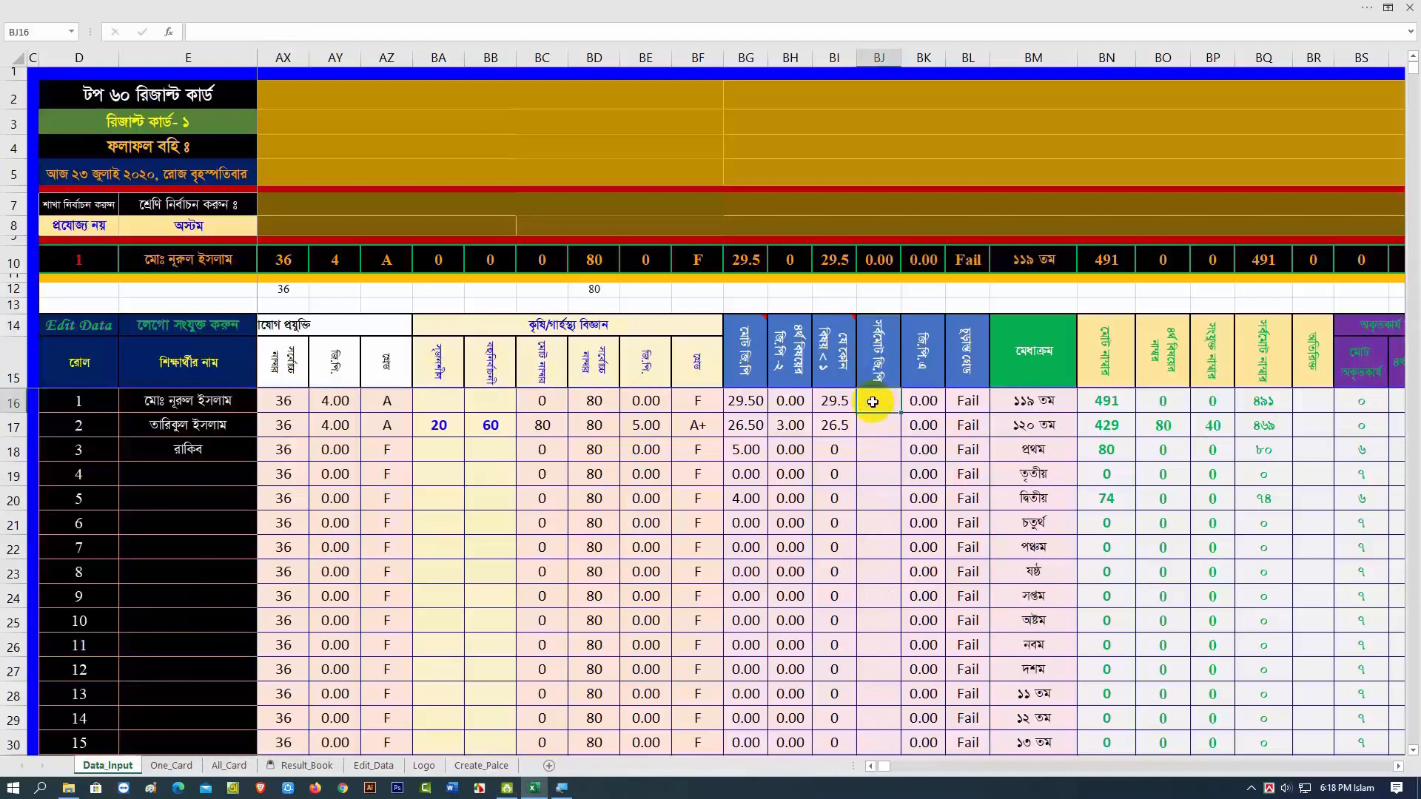
{"action": "type", "text": "=if("}
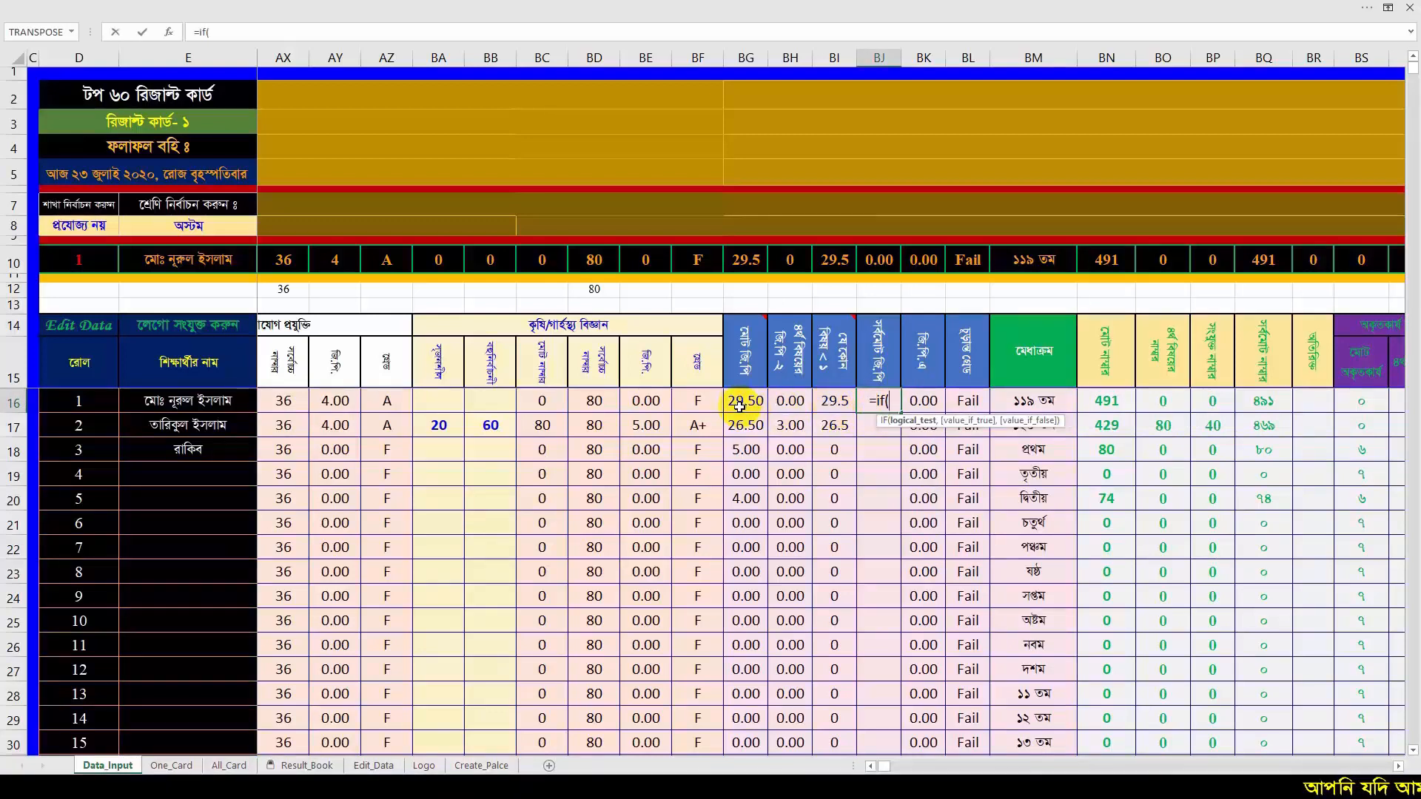
{"action": "left_click", "coordinate": [833, 404]}
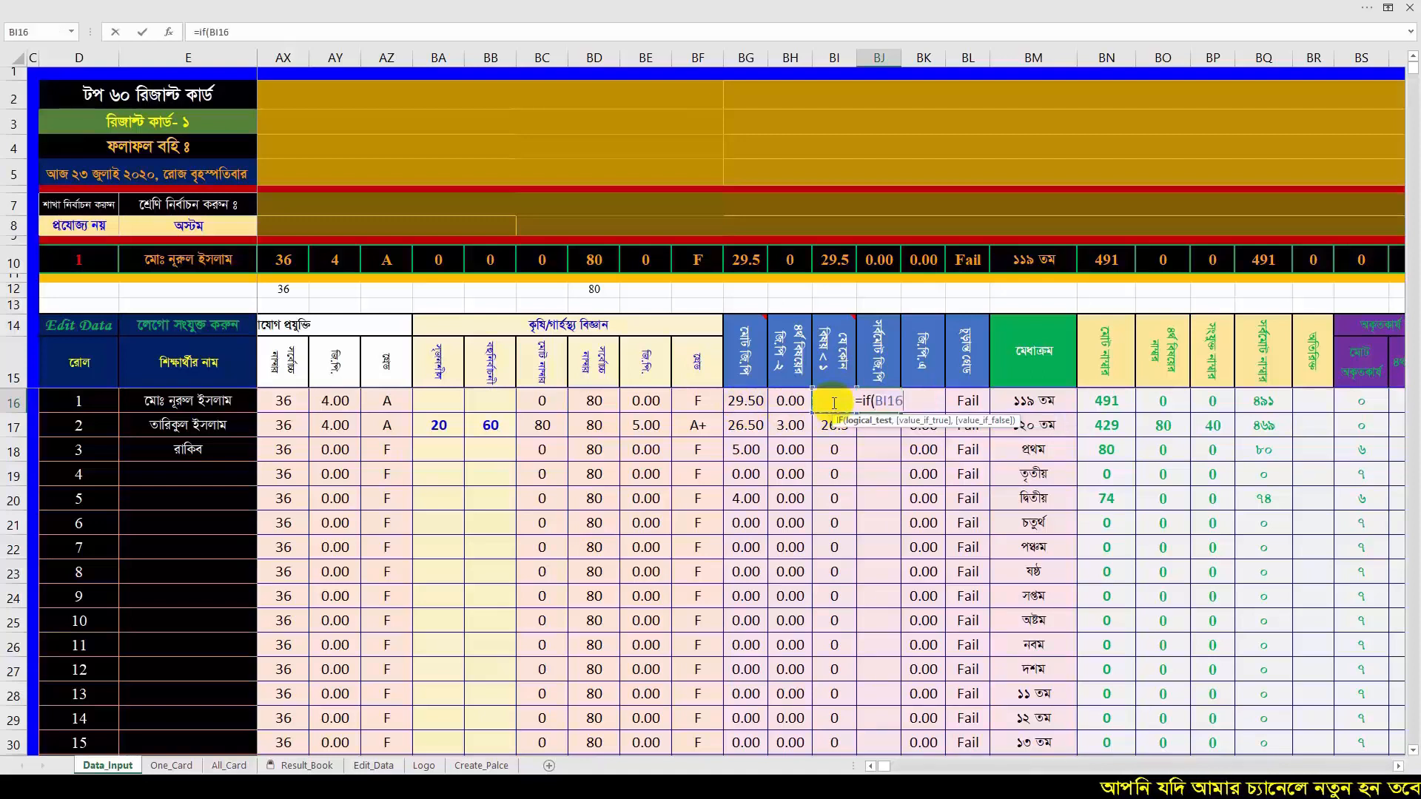
{"action": "type", "text": "=0"}
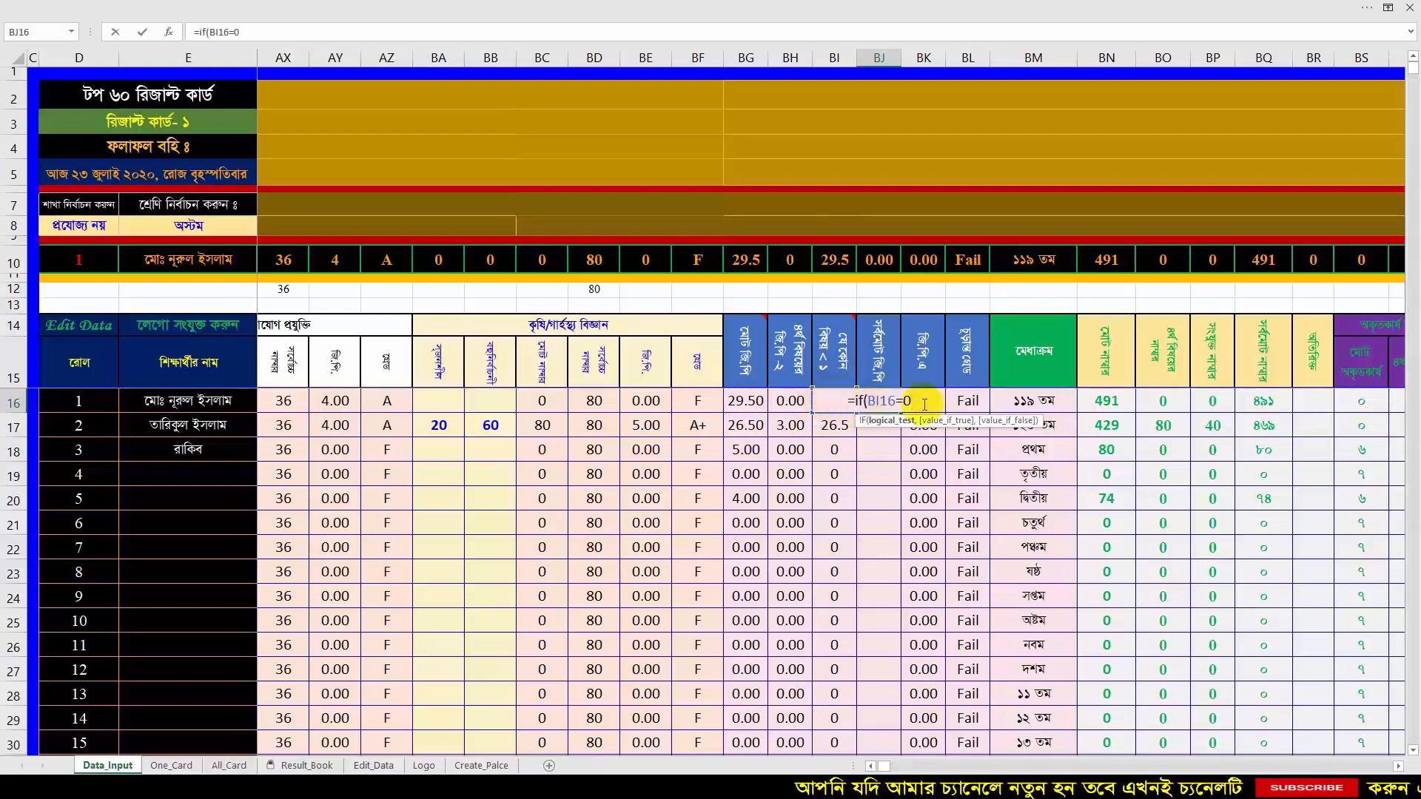
{"action": "type", "text": ","}
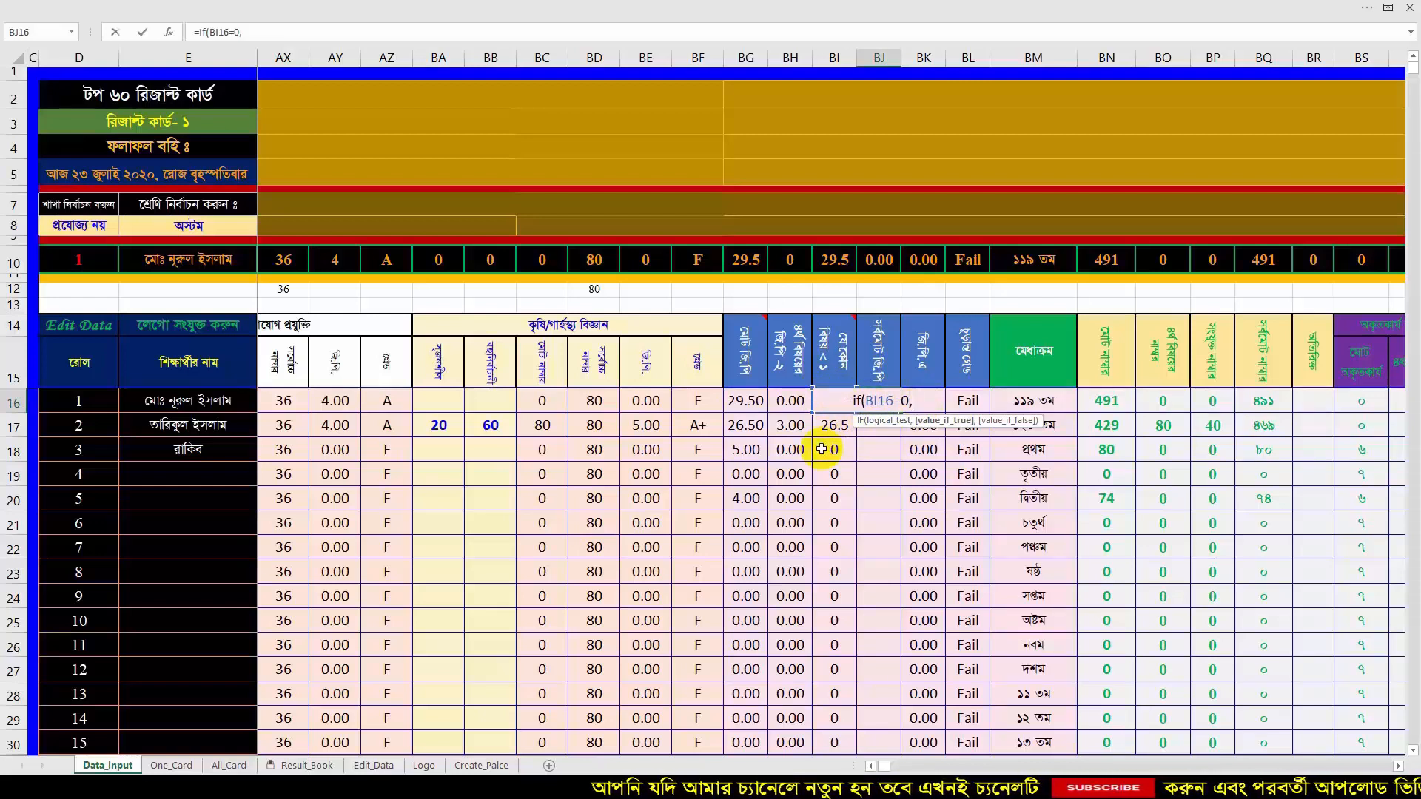
{"action": "type", "text": "0"}
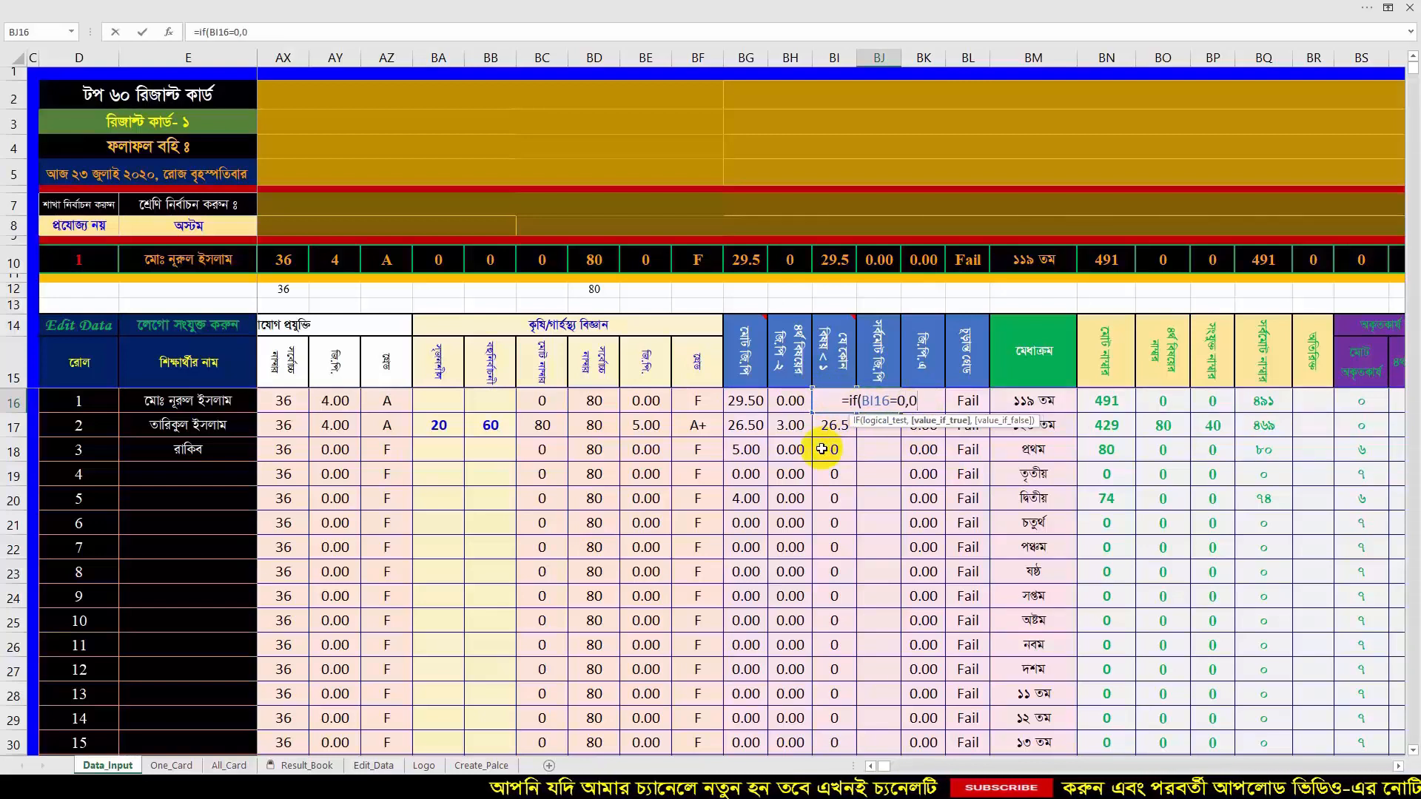
{"action": "type", "text": ","}
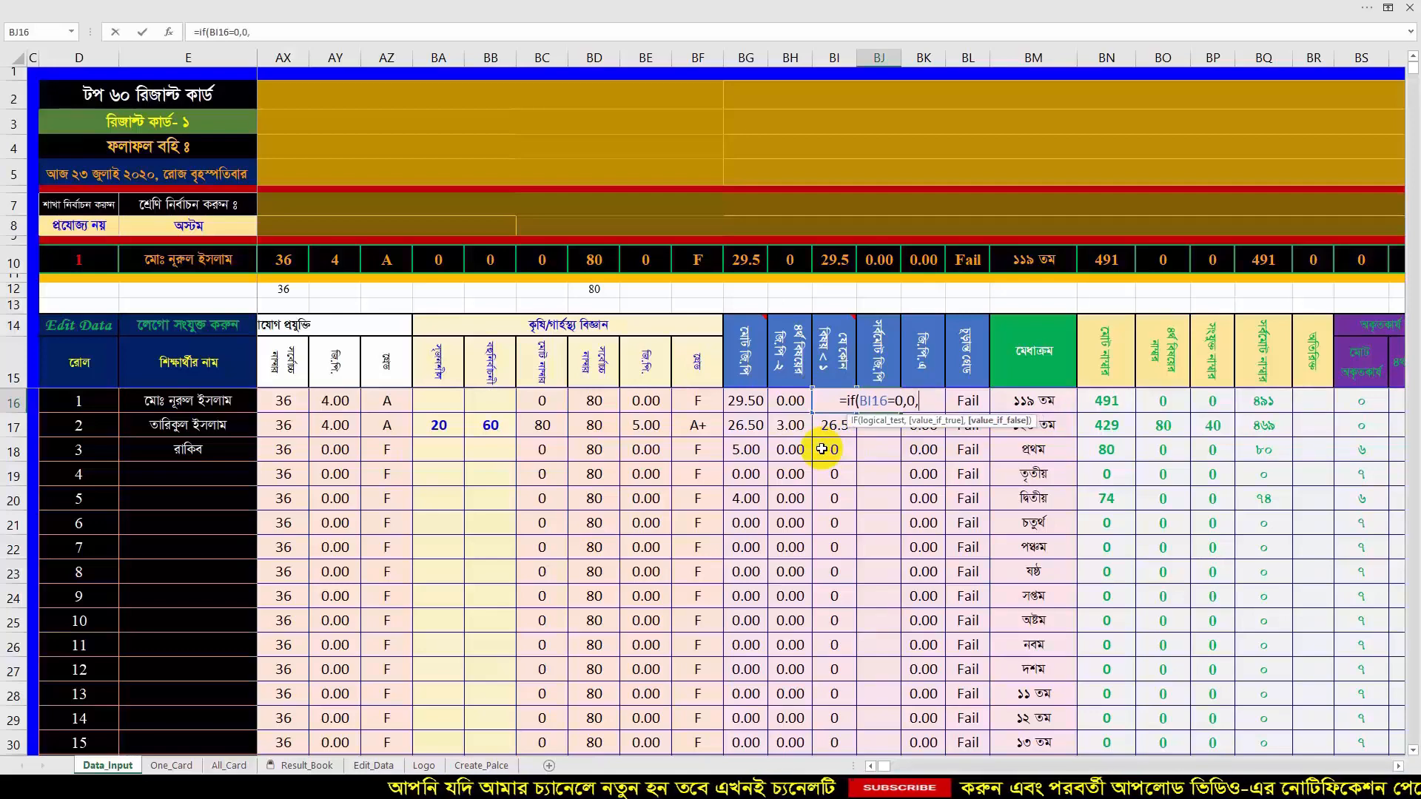
- Complete BJ16's formula with BH16+BI16 as the value otherwise, and fill it down column BJ
{"action": "left_click", "coordinate": [788, 400]}
{"action": "type", "text": "+"}
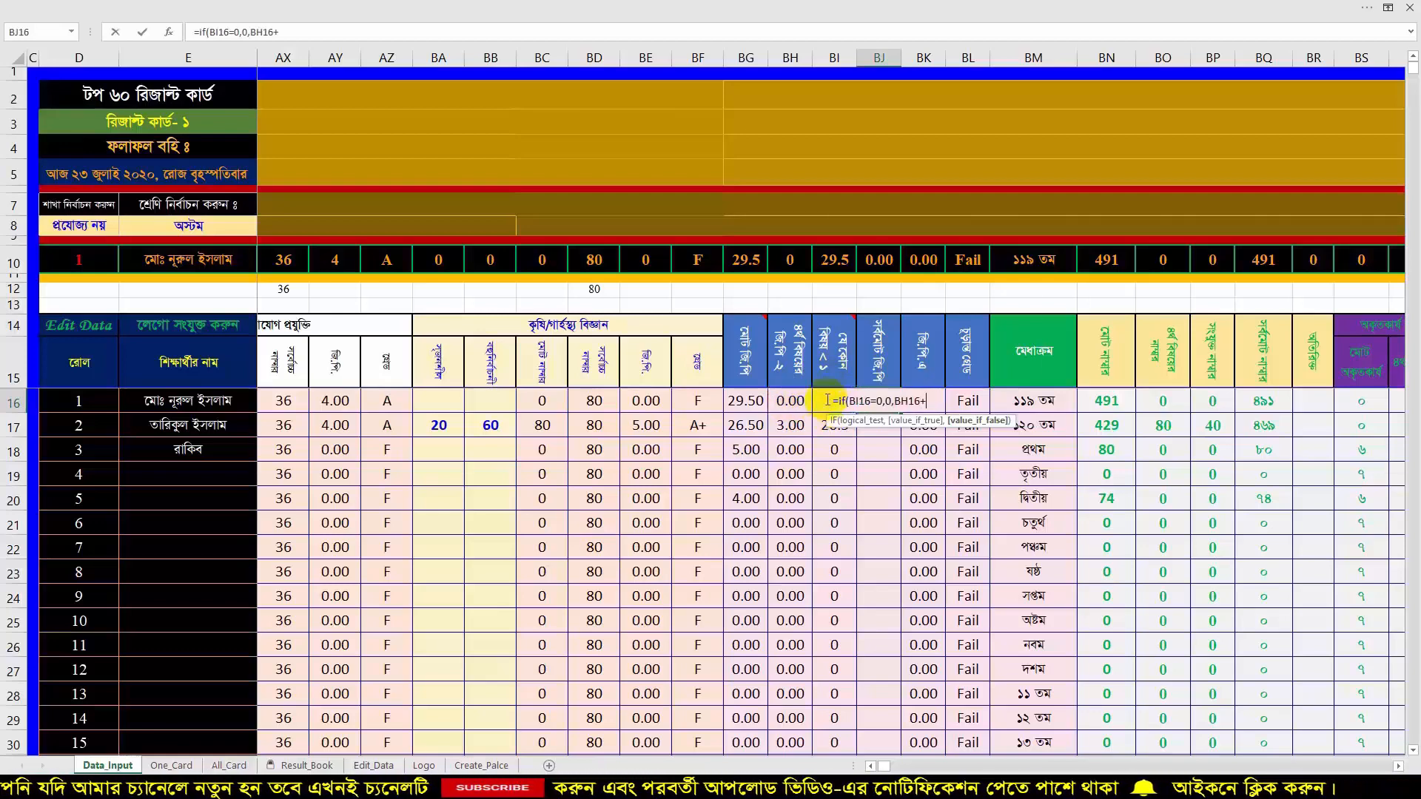
{"action": "left_click", "coordinate": [827, 376]}
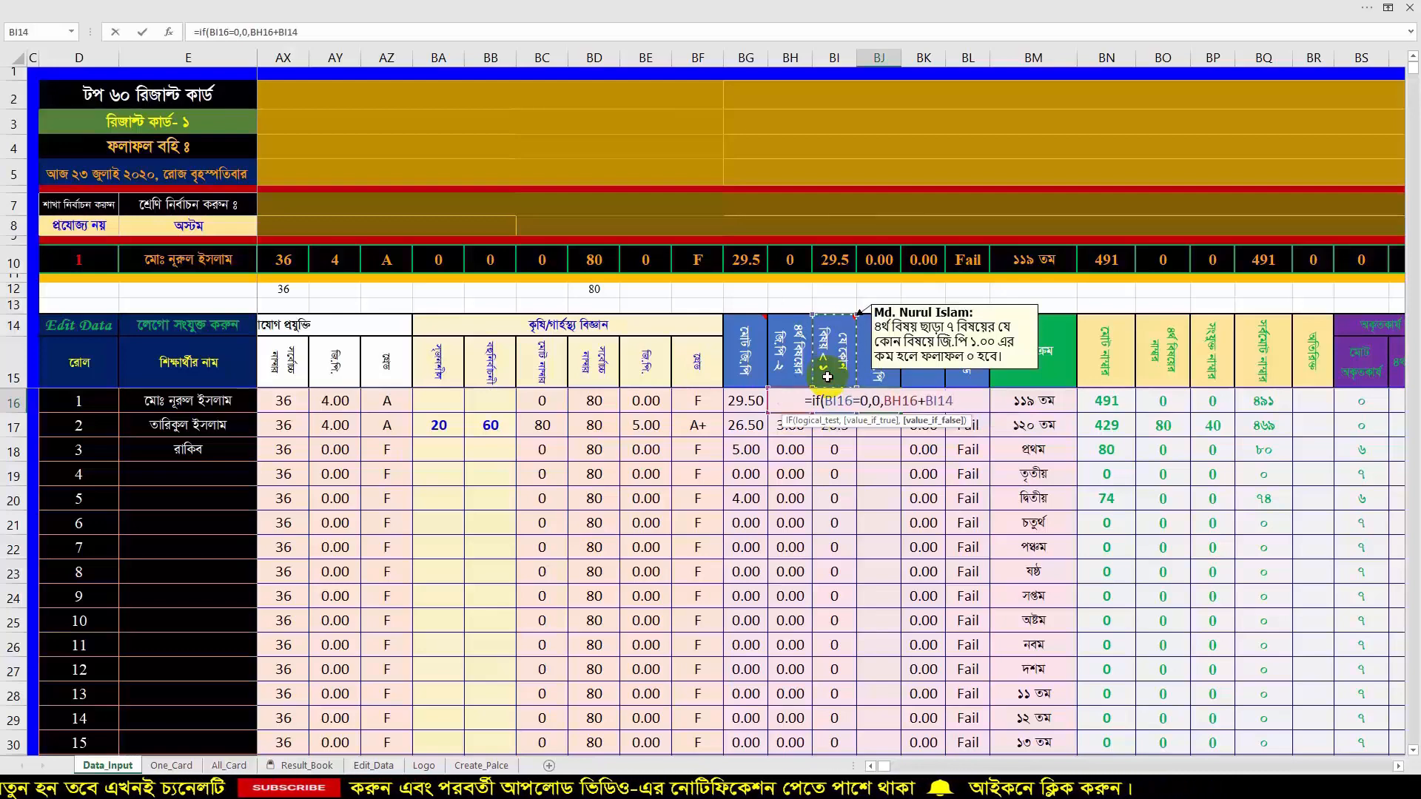
{"action": "key", "text": "Down"}
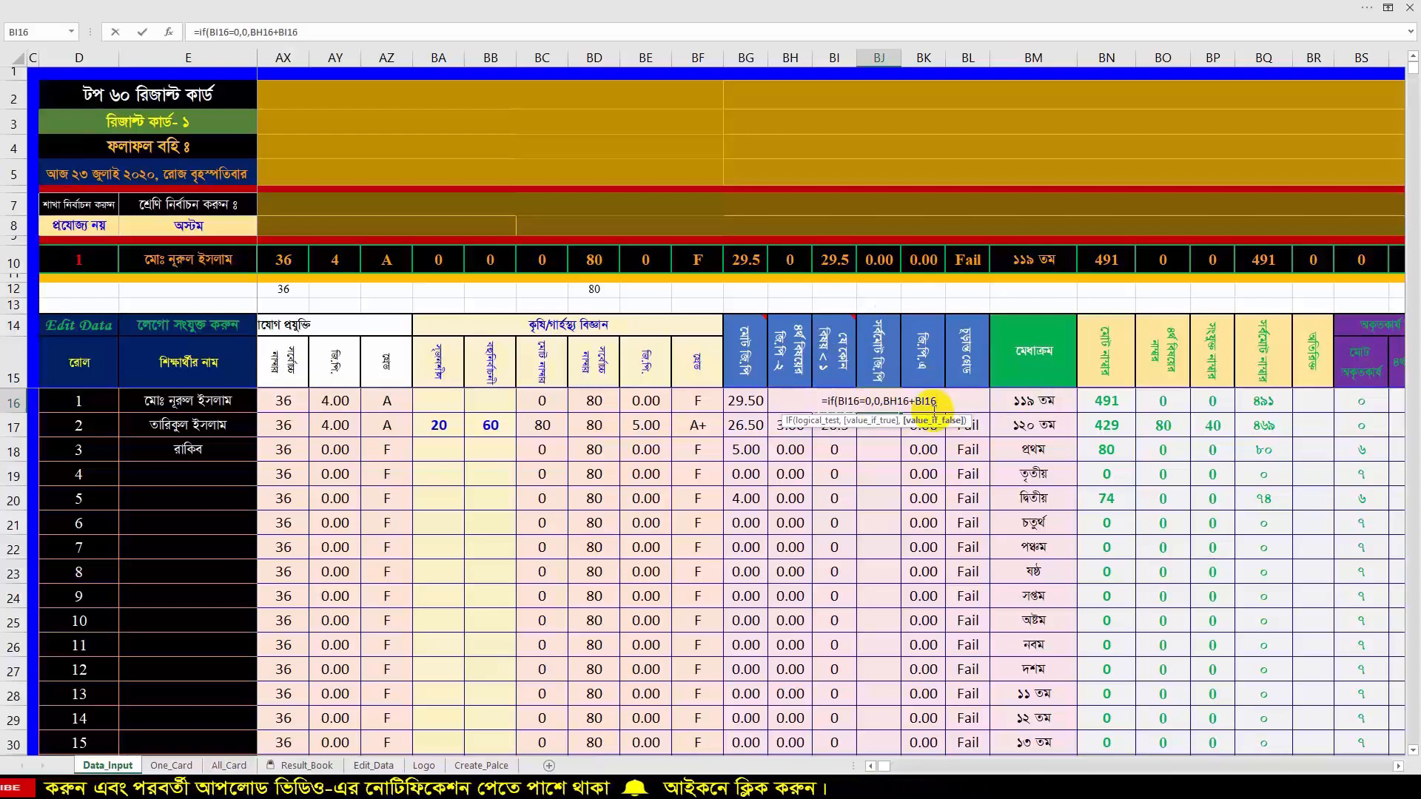
{"action": "type", "text": ")"}
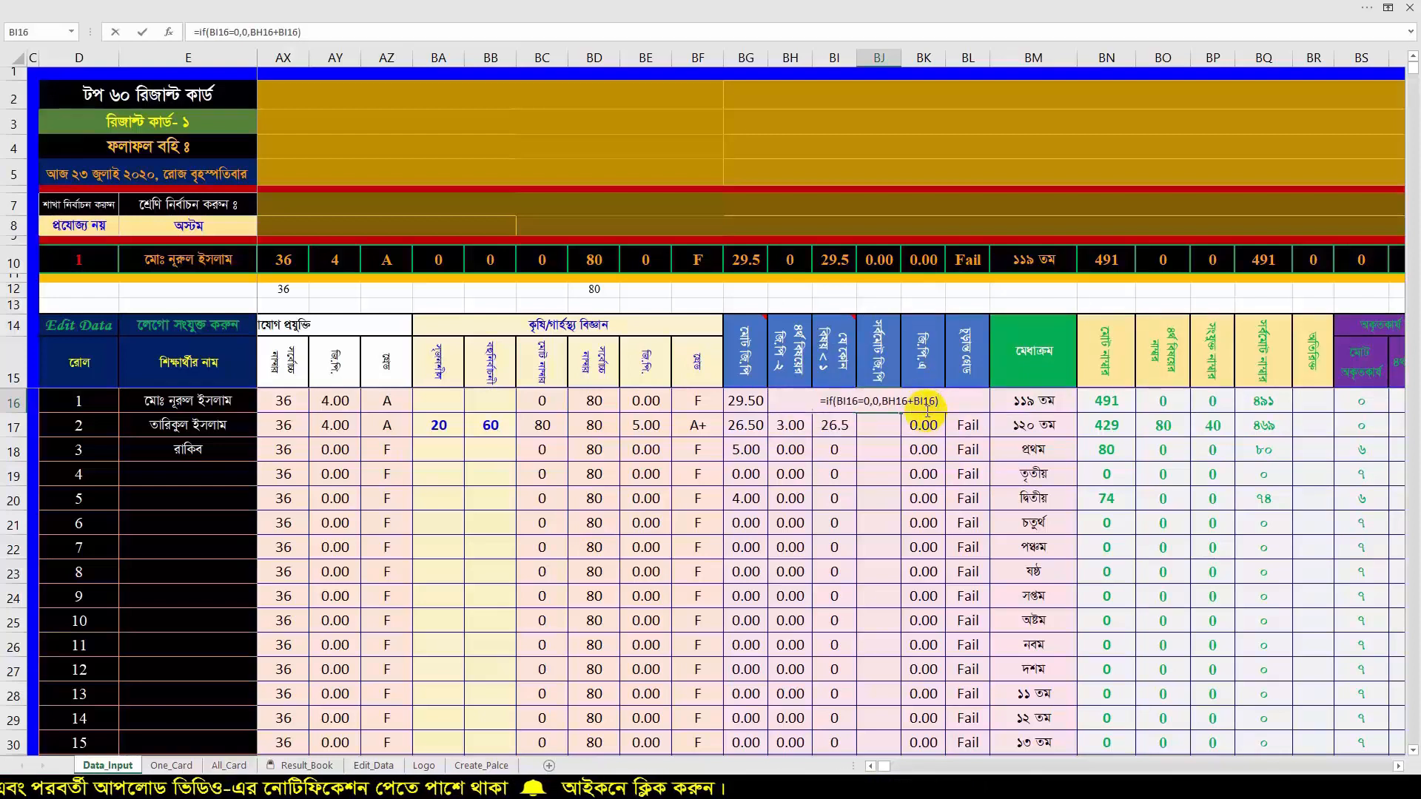
{"action": "key", "text": "Return"}
{"action": "left_click", "coordinate": [880, 408]}
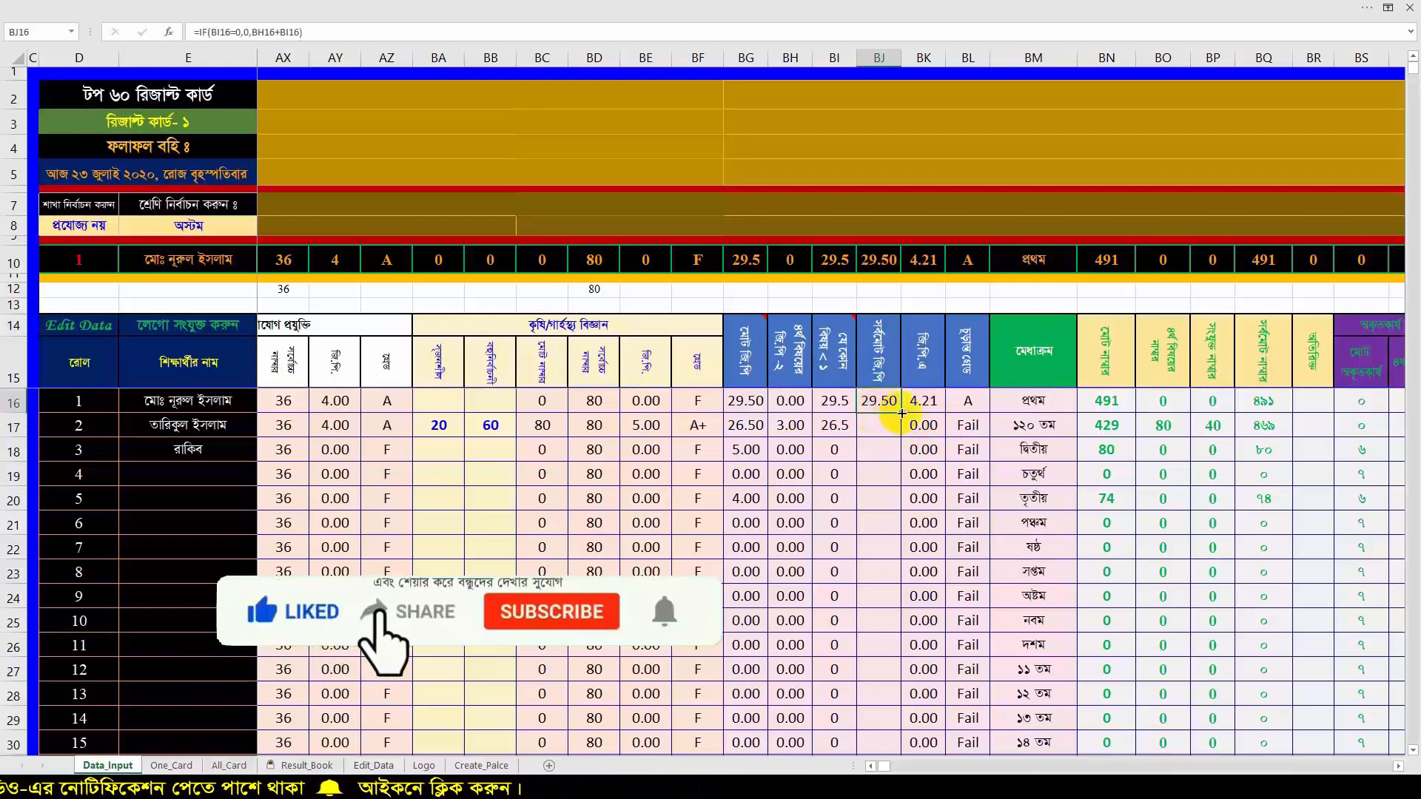
{"action": "double_click", "coordinate": [901, 412]}
- Clear roll 1's two information technology marks in AU16:AV16 to test the GP formulas with a failed subject
{"action": "left_click", "coordinate": [745, 401]}
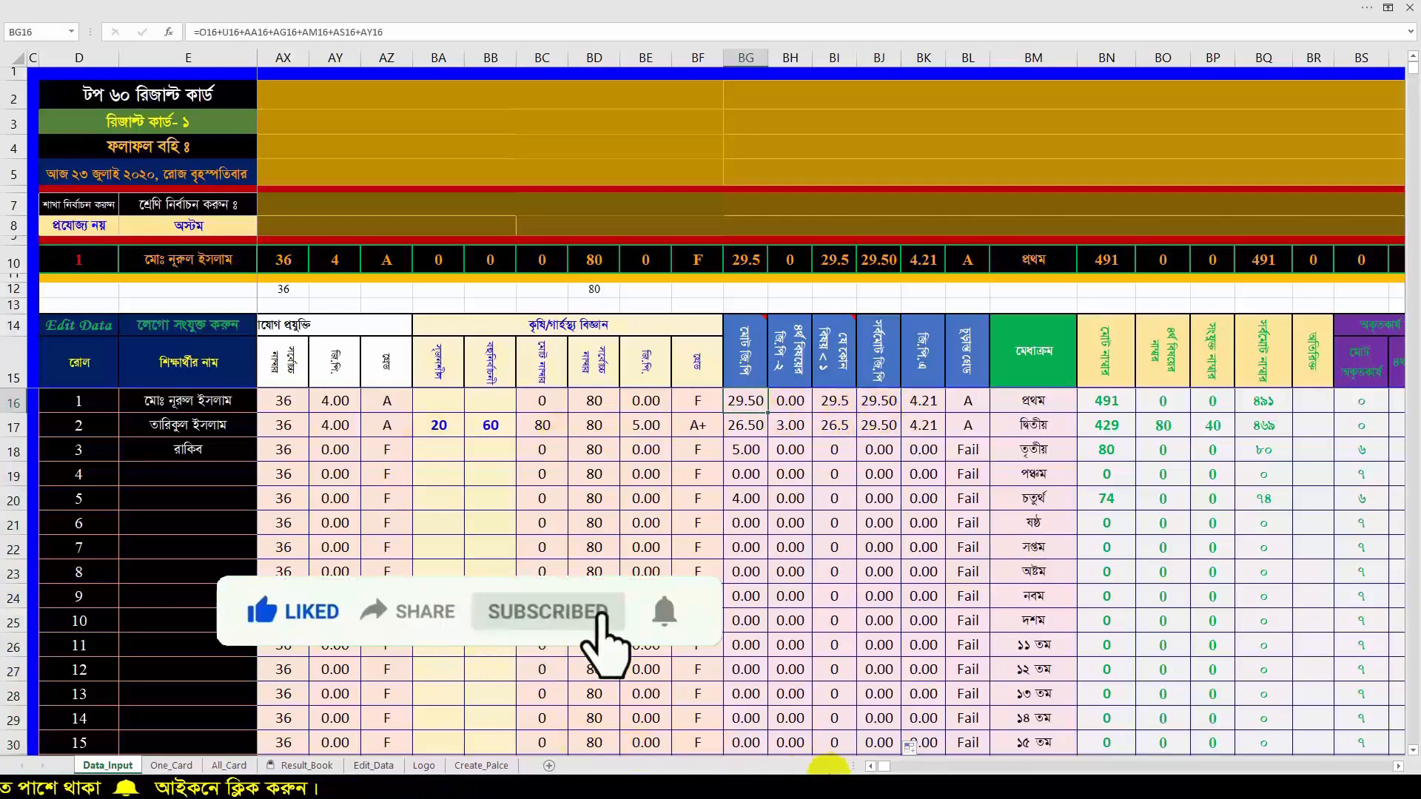
{"action": "left_click", "coordinate": [871, 767]}
{"action": "left_click", "coordinate": [871, 767]}
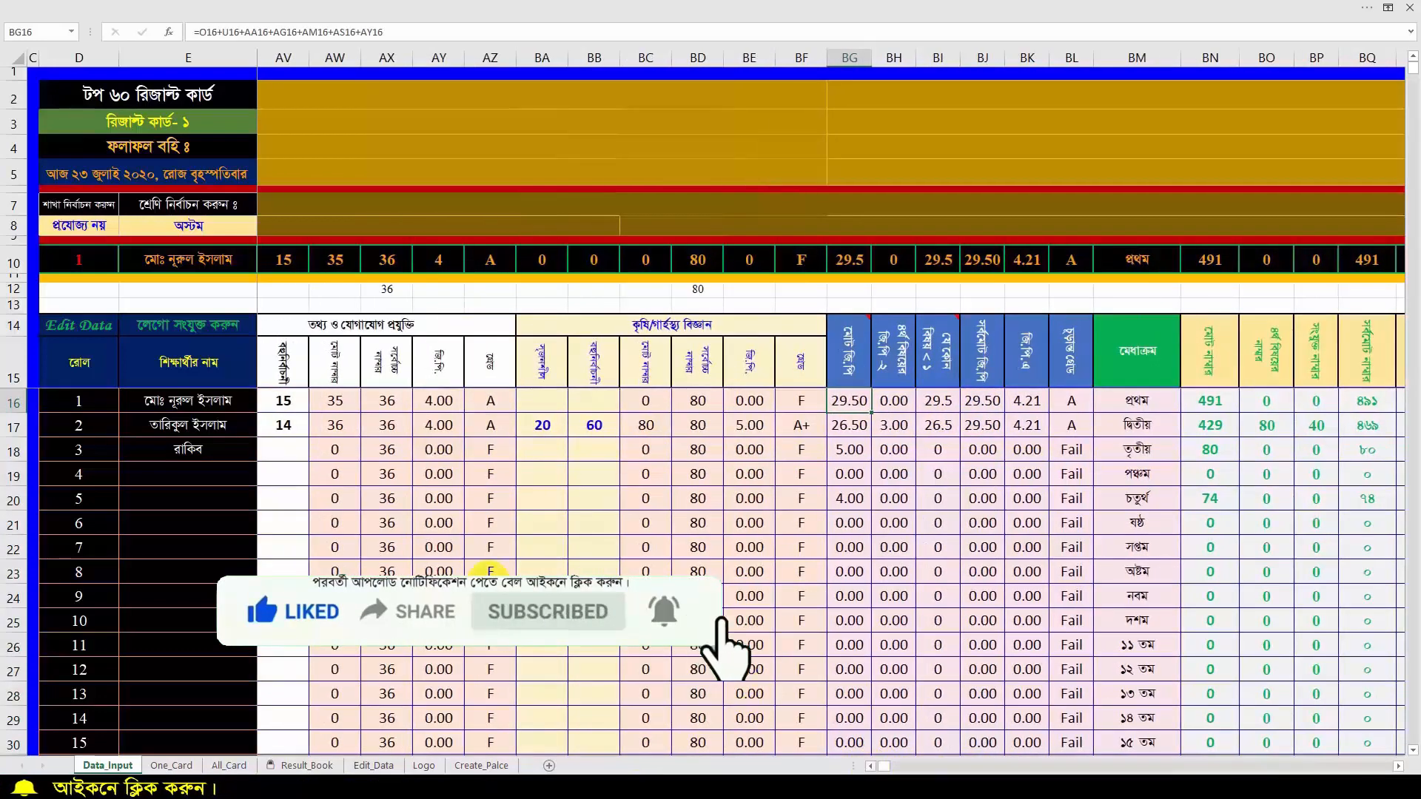
{"action": "left_click", "coordinate": [870, 767]}
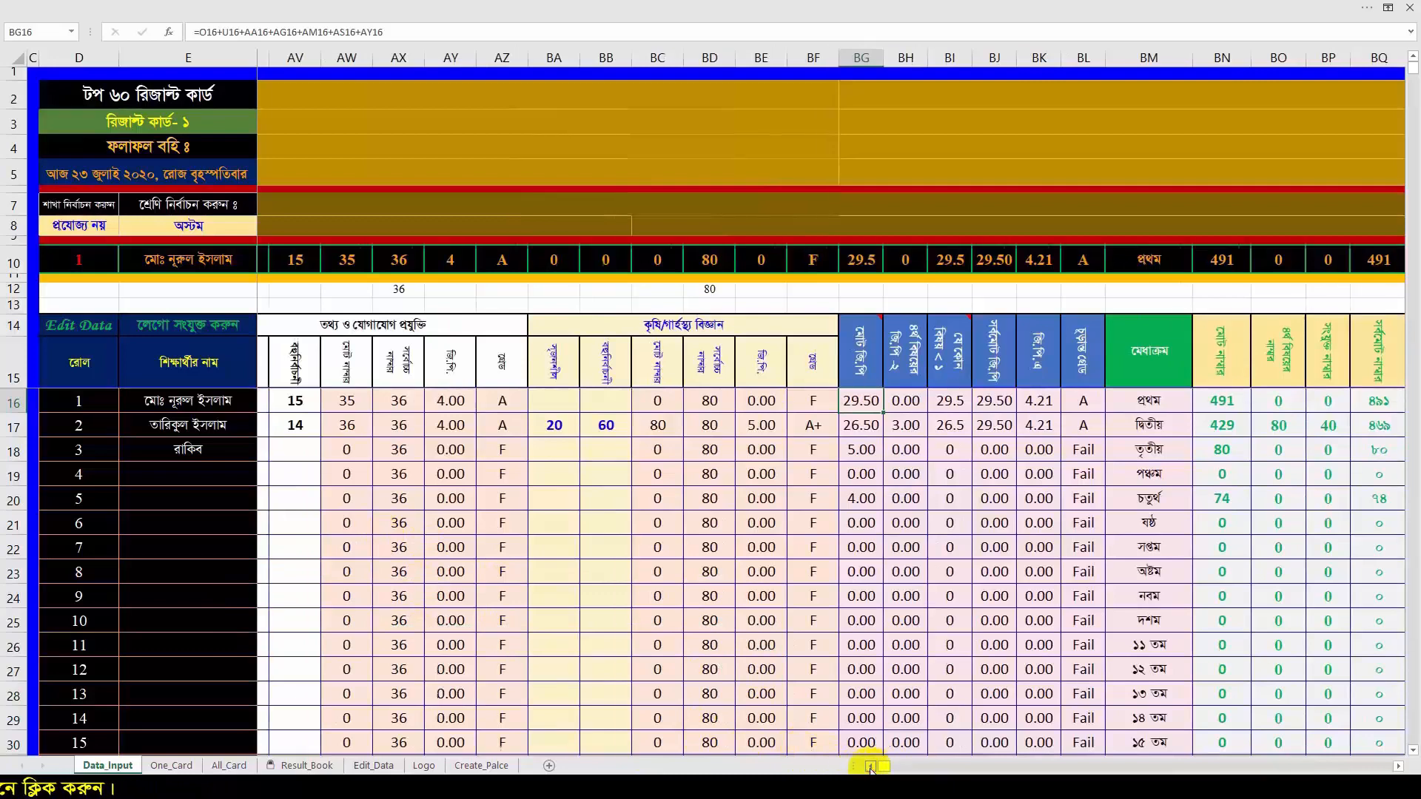
{"action": "left_click", "coordinate": [870, 767]}
{"action": "left_click_drag", "start_coordinate": [333, 400], "coordinate": [381, 401]}
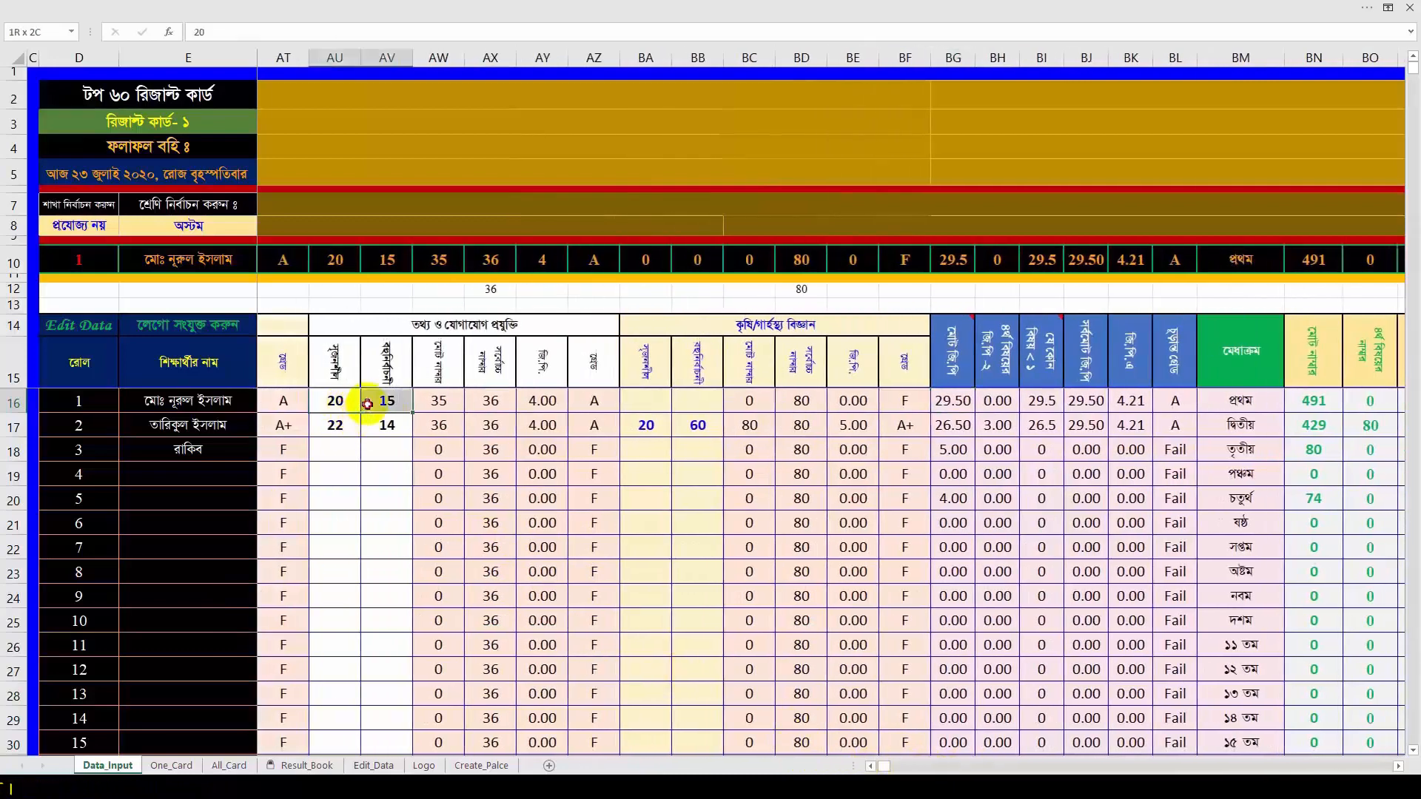
{"action": "key", "text": "Delete"}
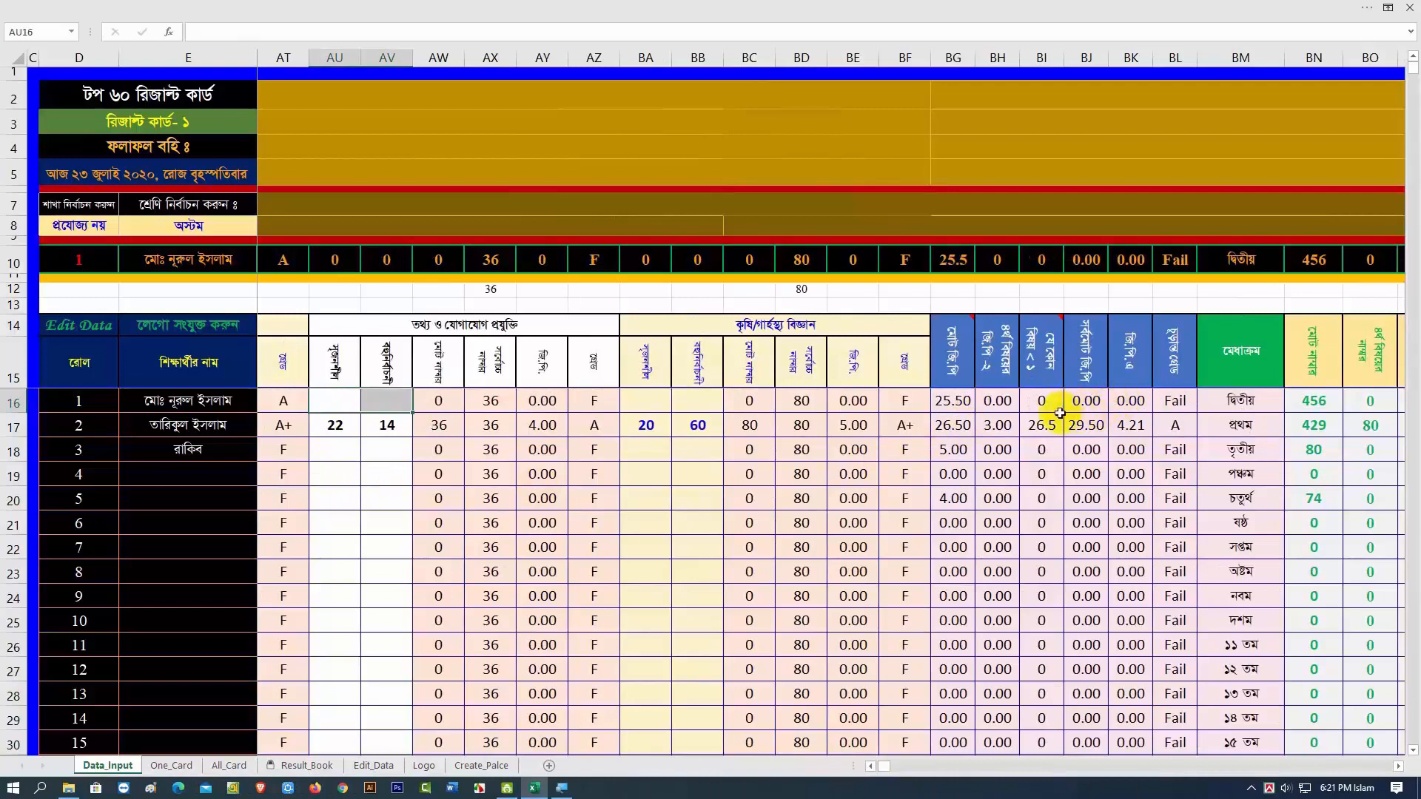
- Test a fourth-subject mark of 80 in BA16, then undo that entry and the clearing of AU16:AV16
{"action": "left_click", "coordinate": [651, 401]}
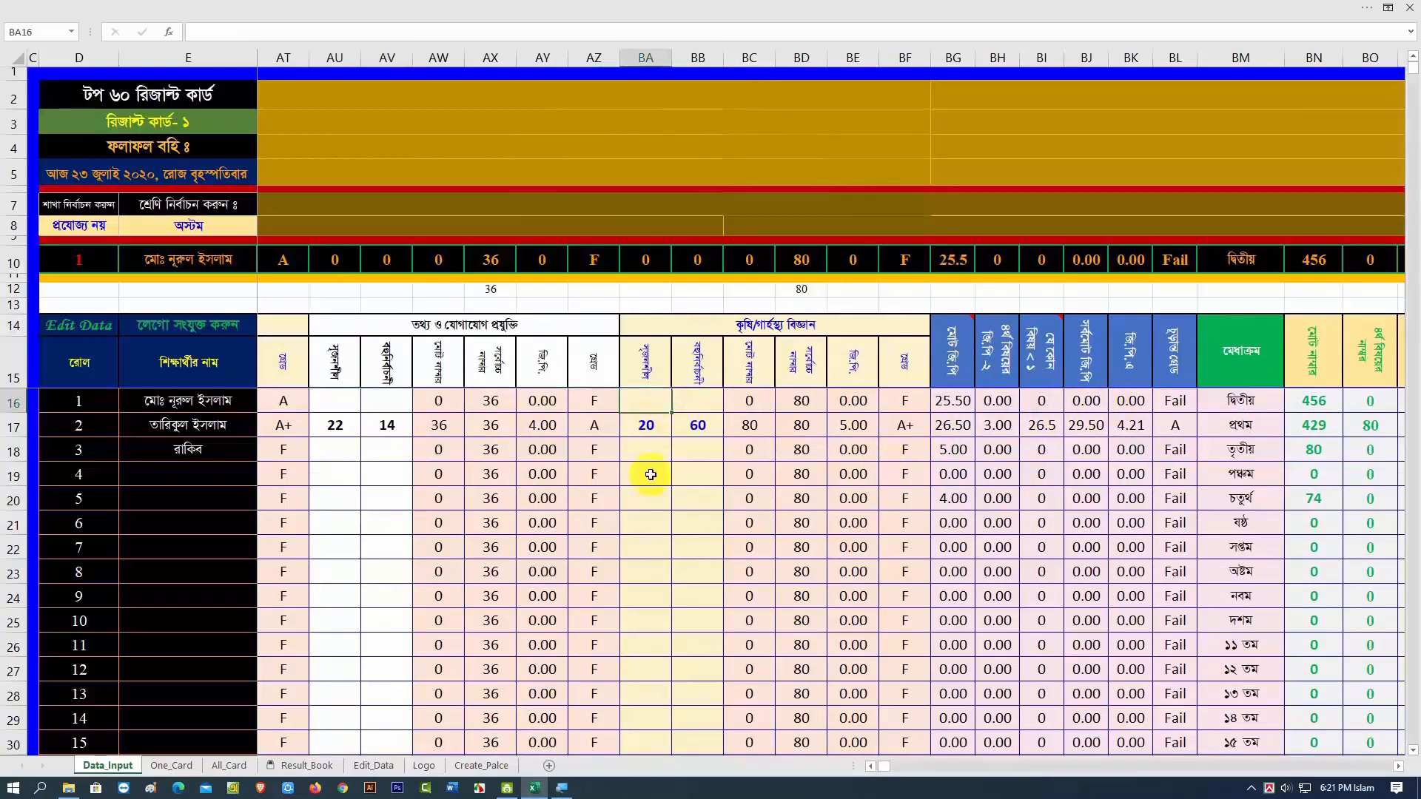
{"action": "type", "text": "80"}
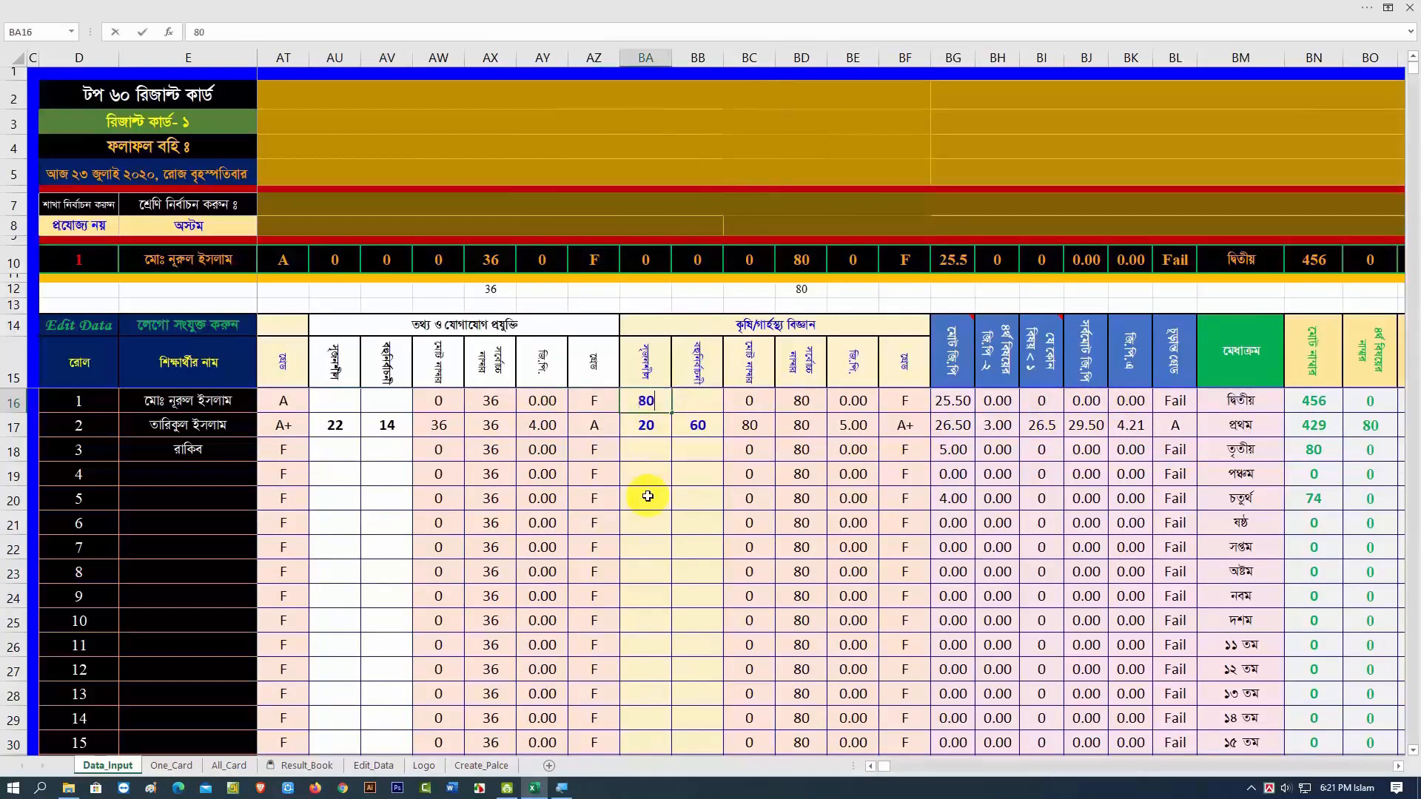
{"action": "left_click", "coordinate": [647, 495]}
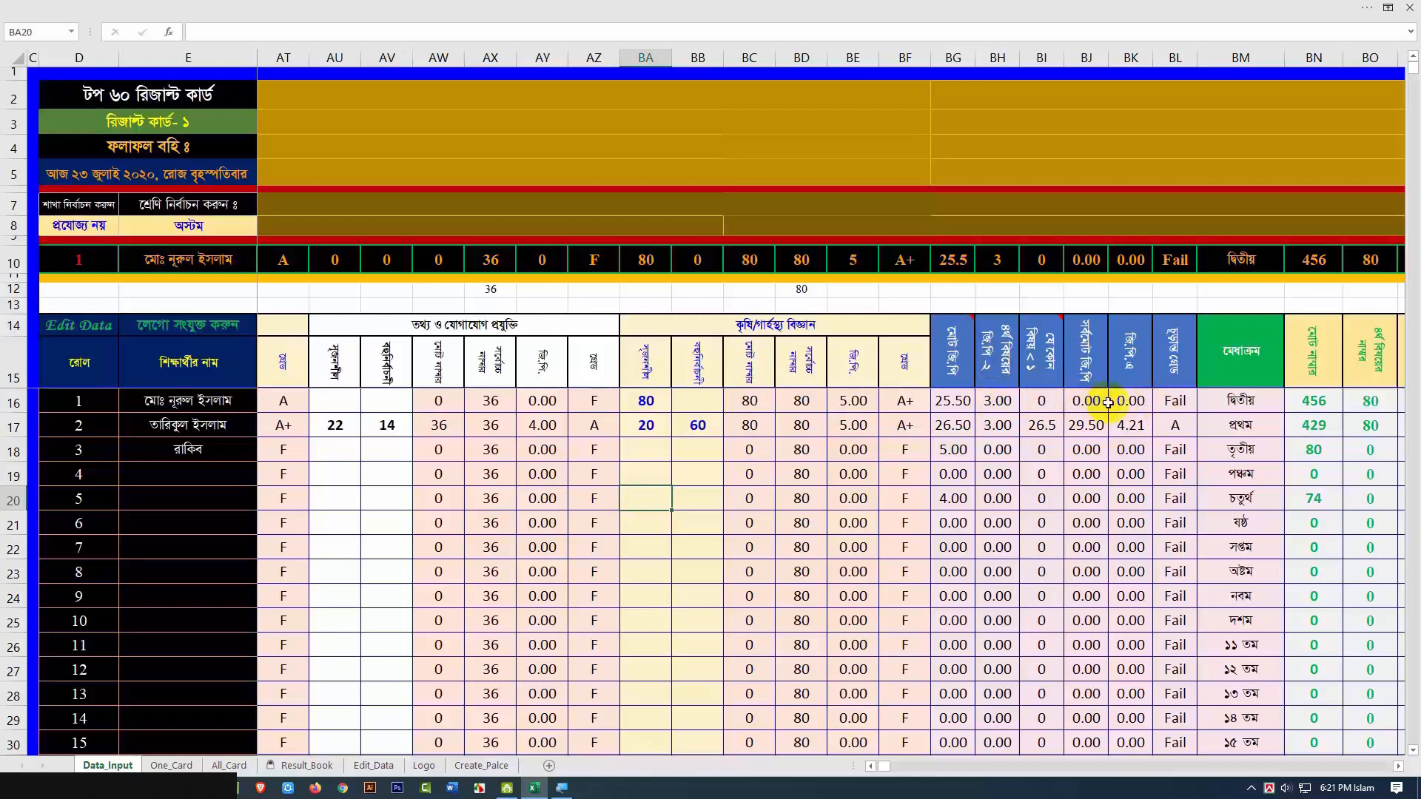
{"action": "key", "text": "Up"}
{"action": "key", "text": "Up"}
{"action": "key", "text": "Up"}
{"action": "key", "text": "Up"}
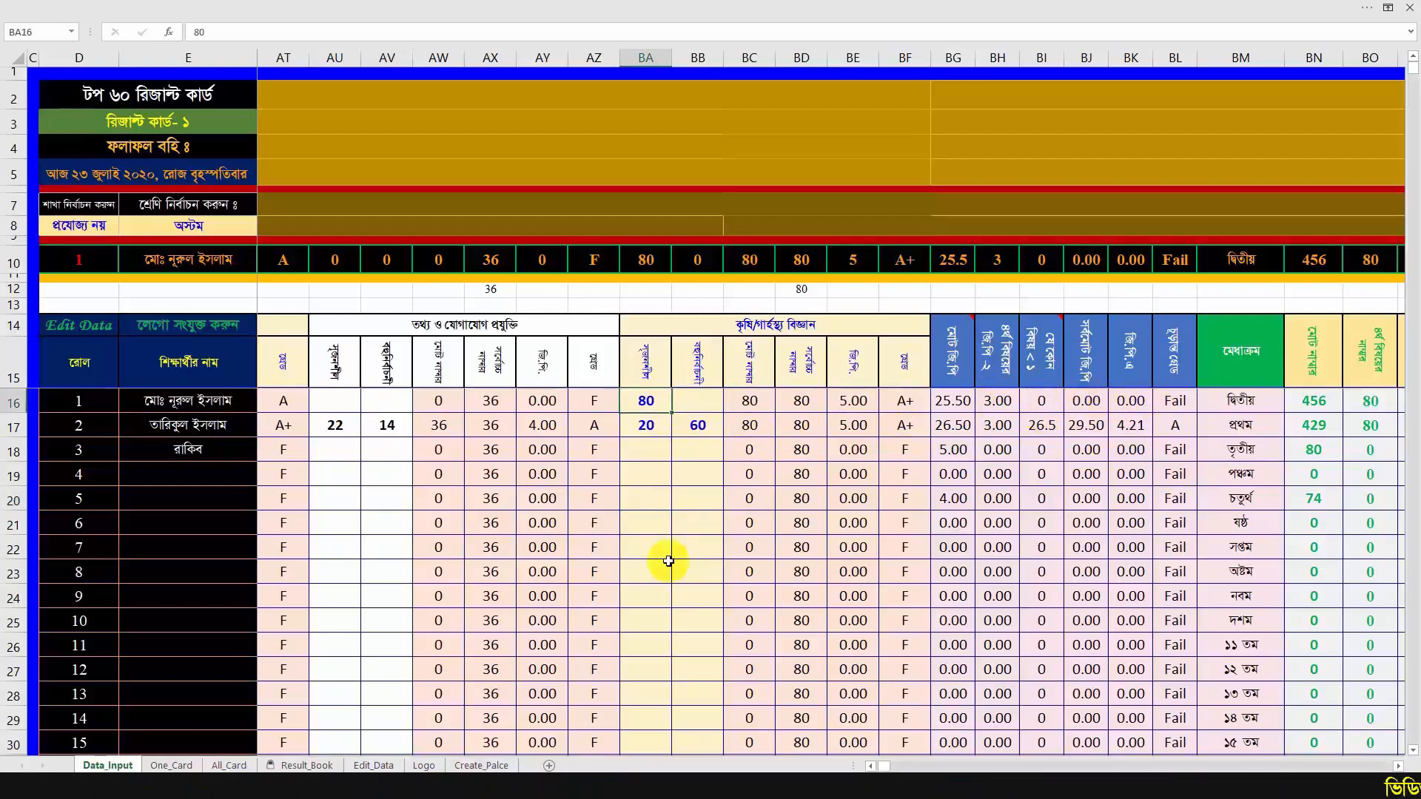
{"action": "key", "text": "ctrl+z"}
{"action": "key", "text": "ctrl+z"}
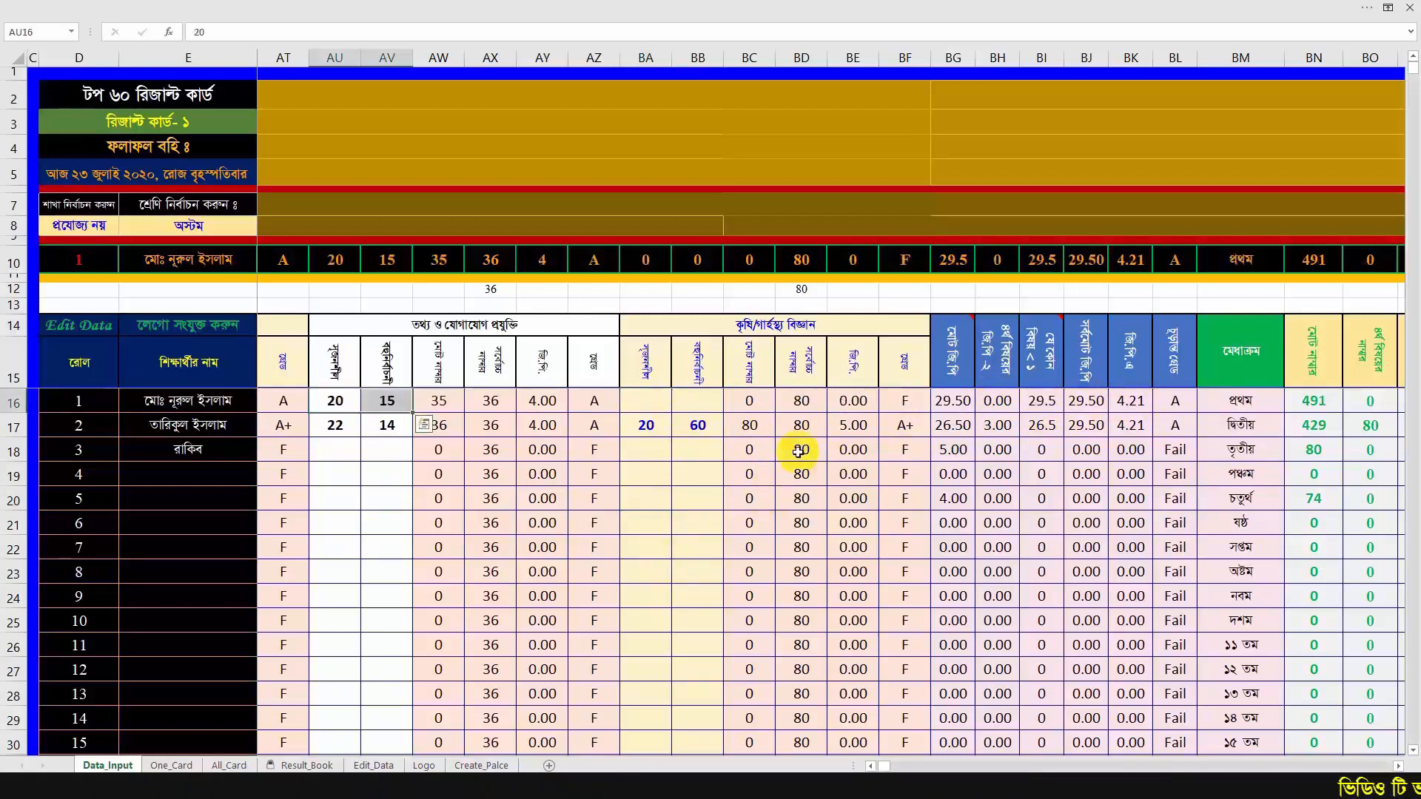
- Enter a test fourth-subject mark of 60 in BA16 for roll 1
{"action": "left_click", "coordinate": [650, 401]}
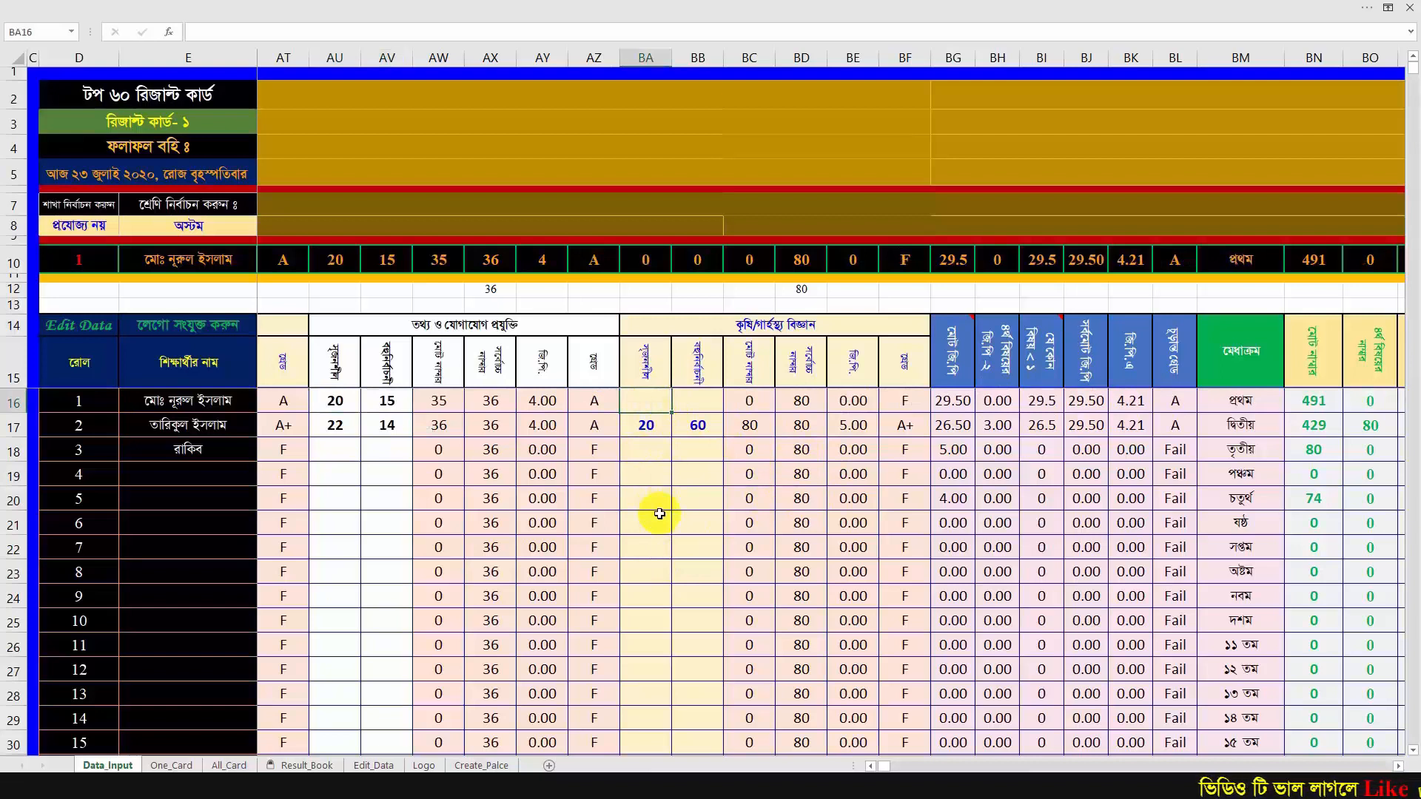
{"action": "type", "text": "60"}
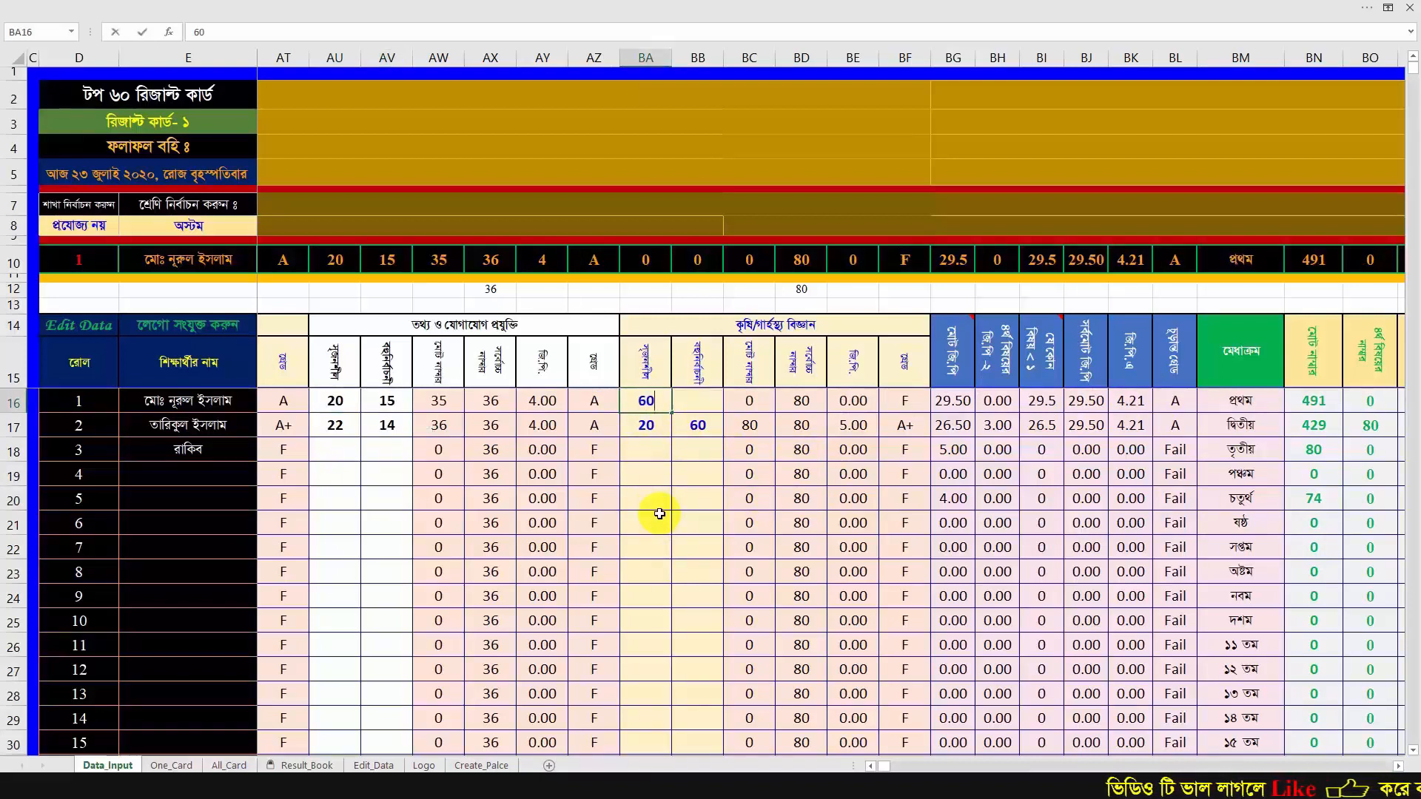
{"action": "left_click", "coordinate": [659, 514]}
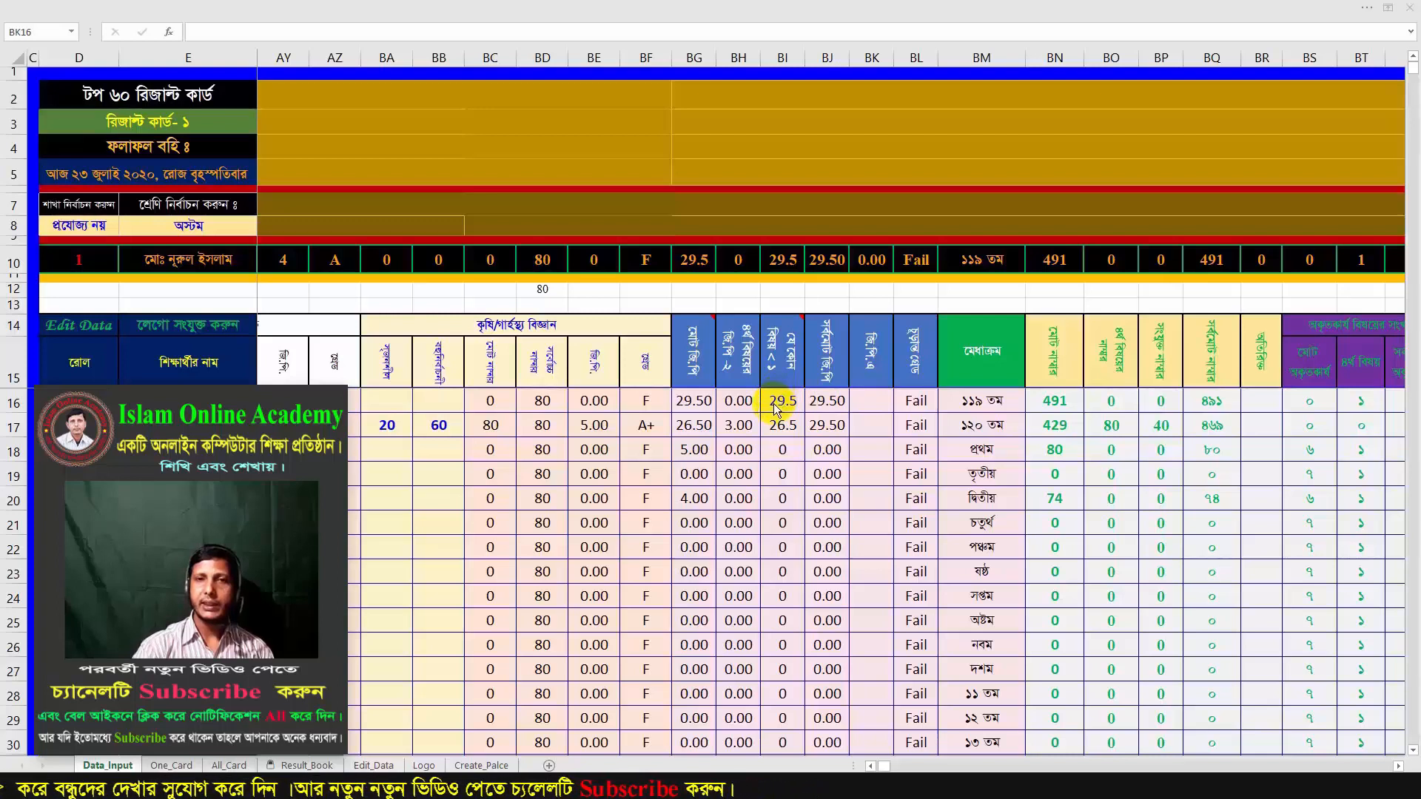
- Start the GPA formula in BK16 as an IF with the test BJ16/7>5
{"action": "left_click", "coordinate": [865, 399]}
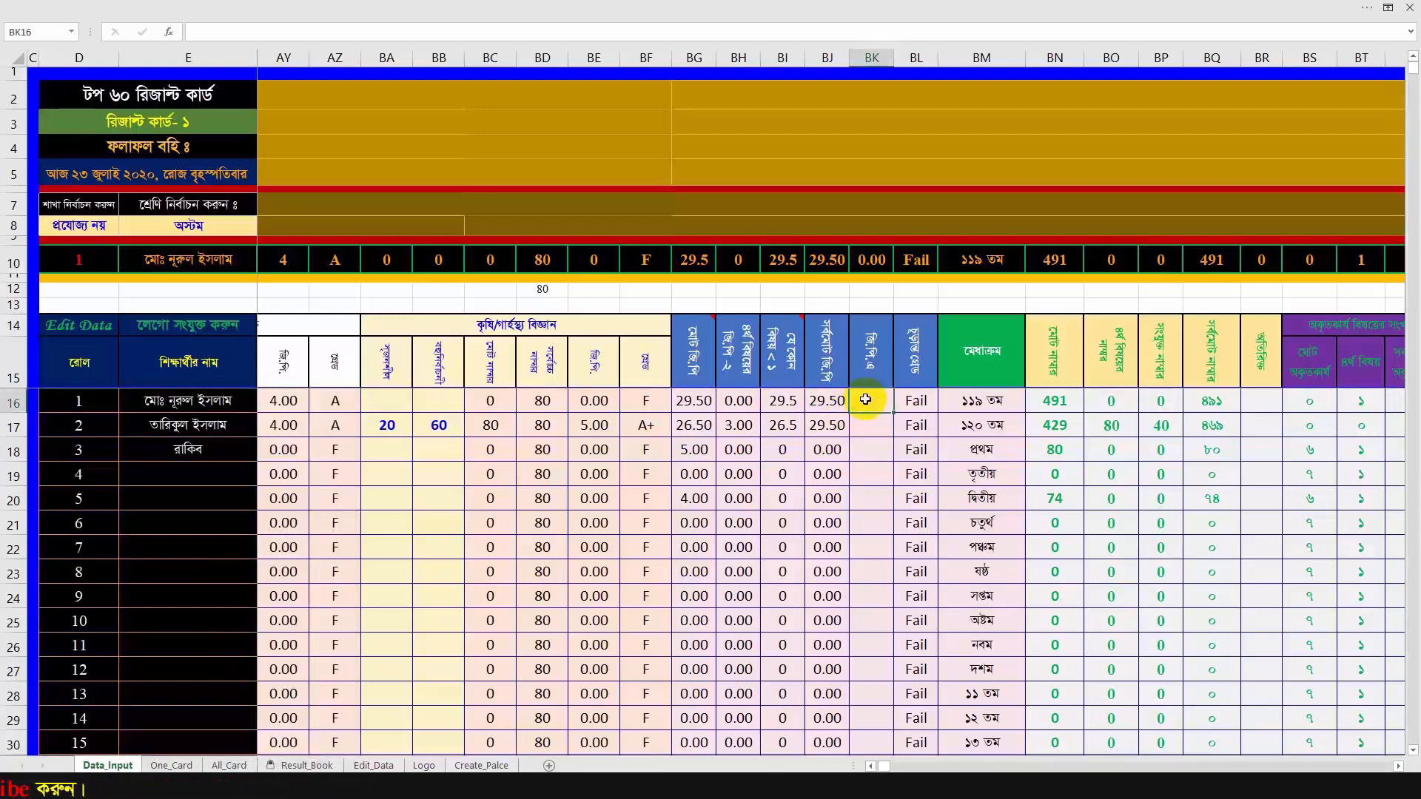
{"action": "double_click", "coordinate": [865, 399]}
{"action": "type", "text": "=if("}
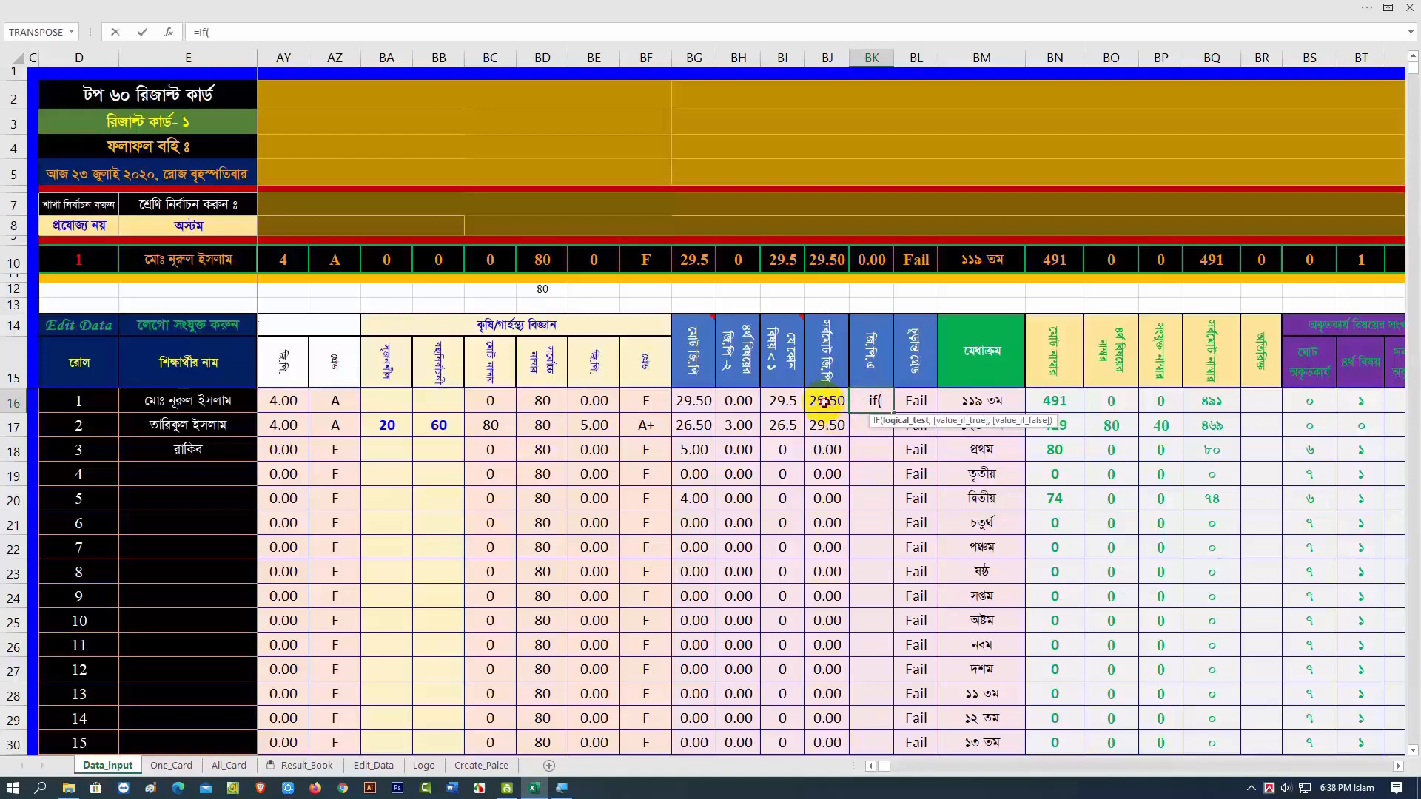
{"action": "left_click", "coordinate": [823, 402]}
{"action": "type", "text": "/"}
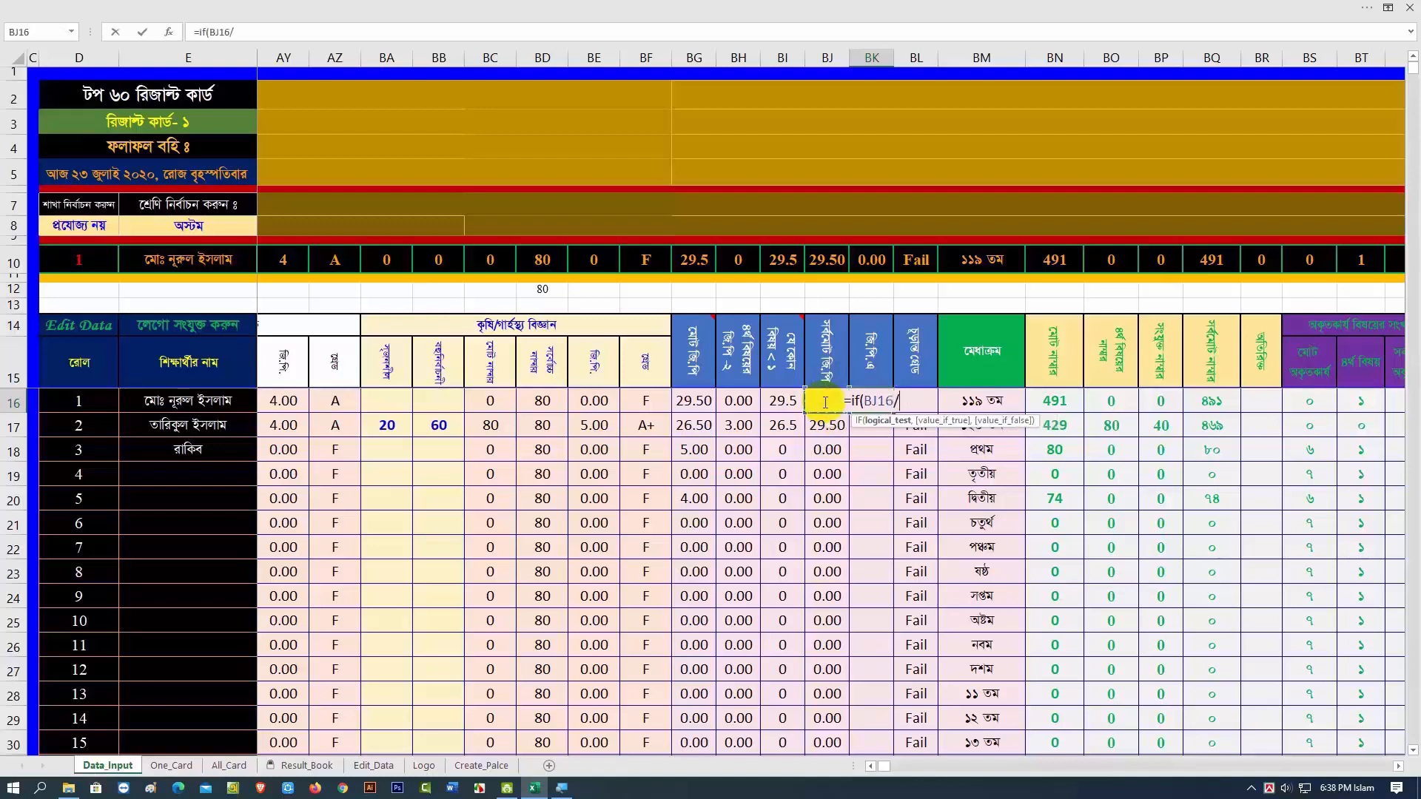
{"action": "type", "text": "7"}
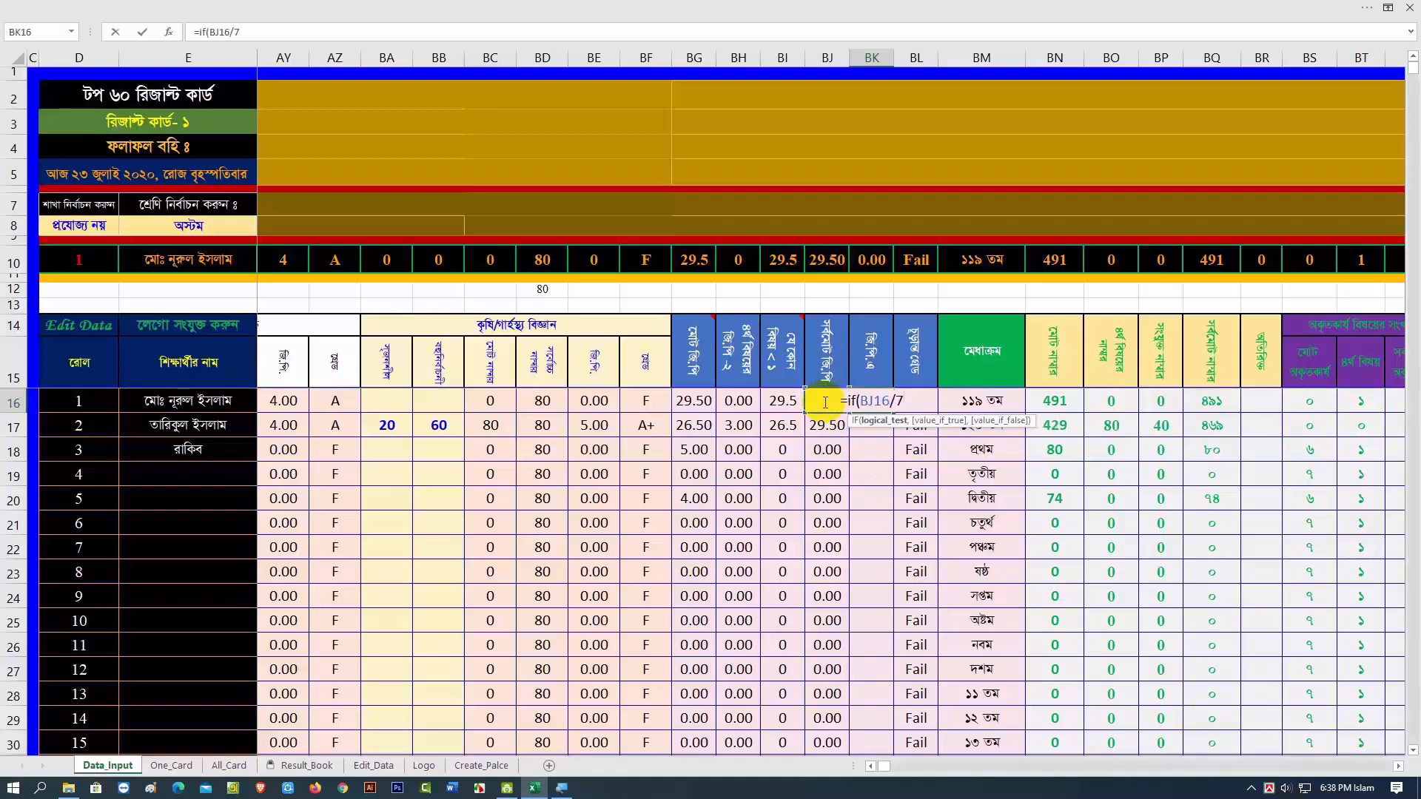
{"action": "type", "text": ">5"}
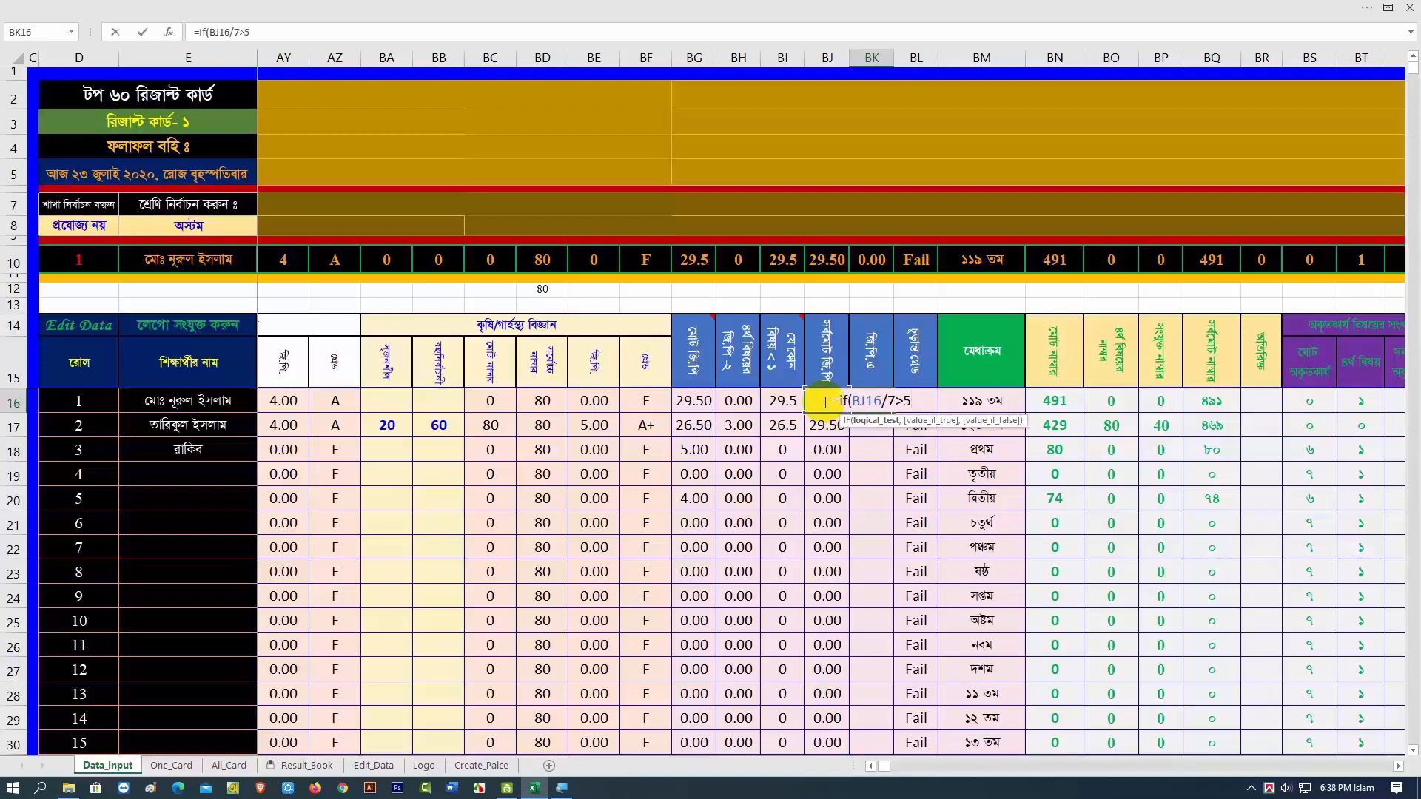
- Complete the GPA formula in BK16 as =IF(BJ16/7>5,5,BJ16/7) and fill it down the GPA column
{"action": "type", "text": ","}
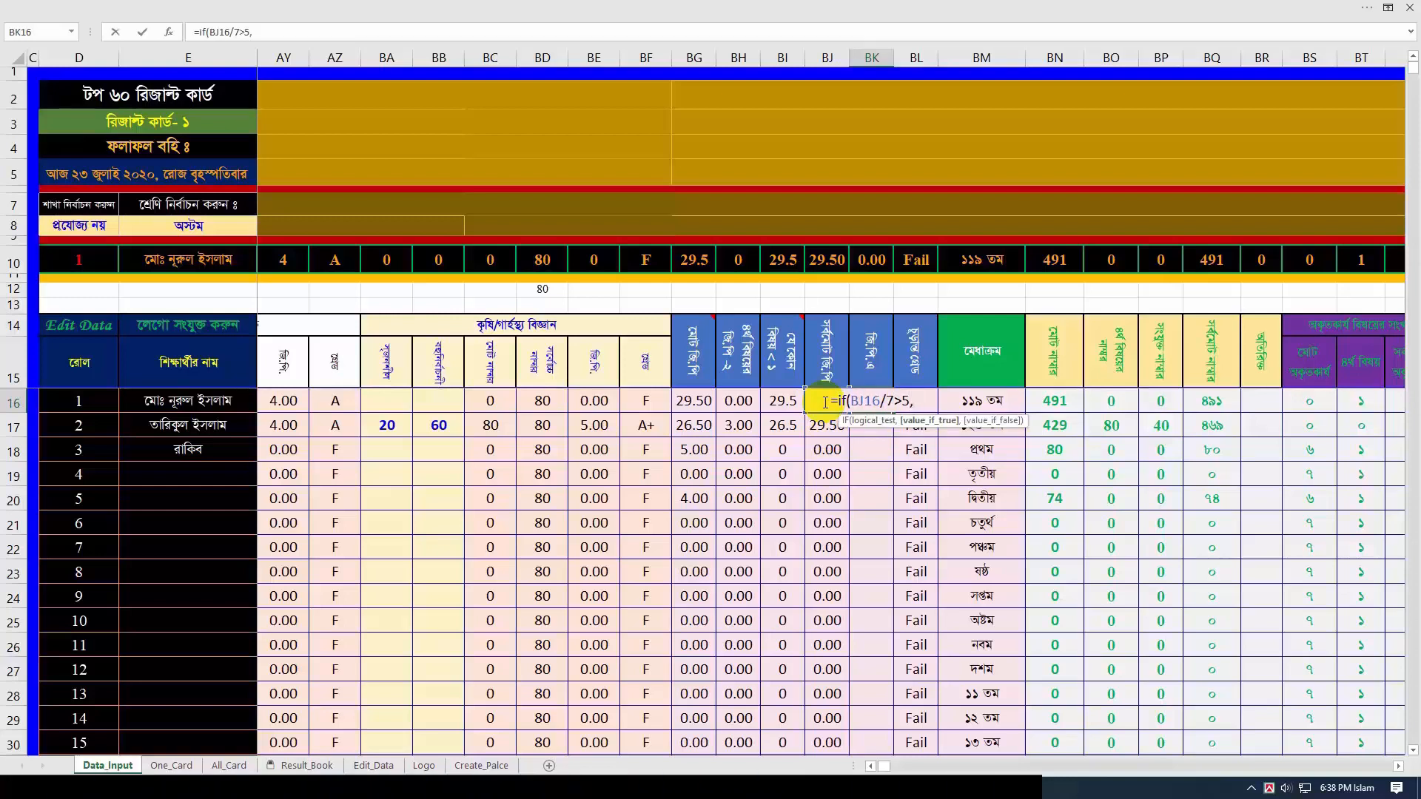
{"action": "type", "text": "5,"}
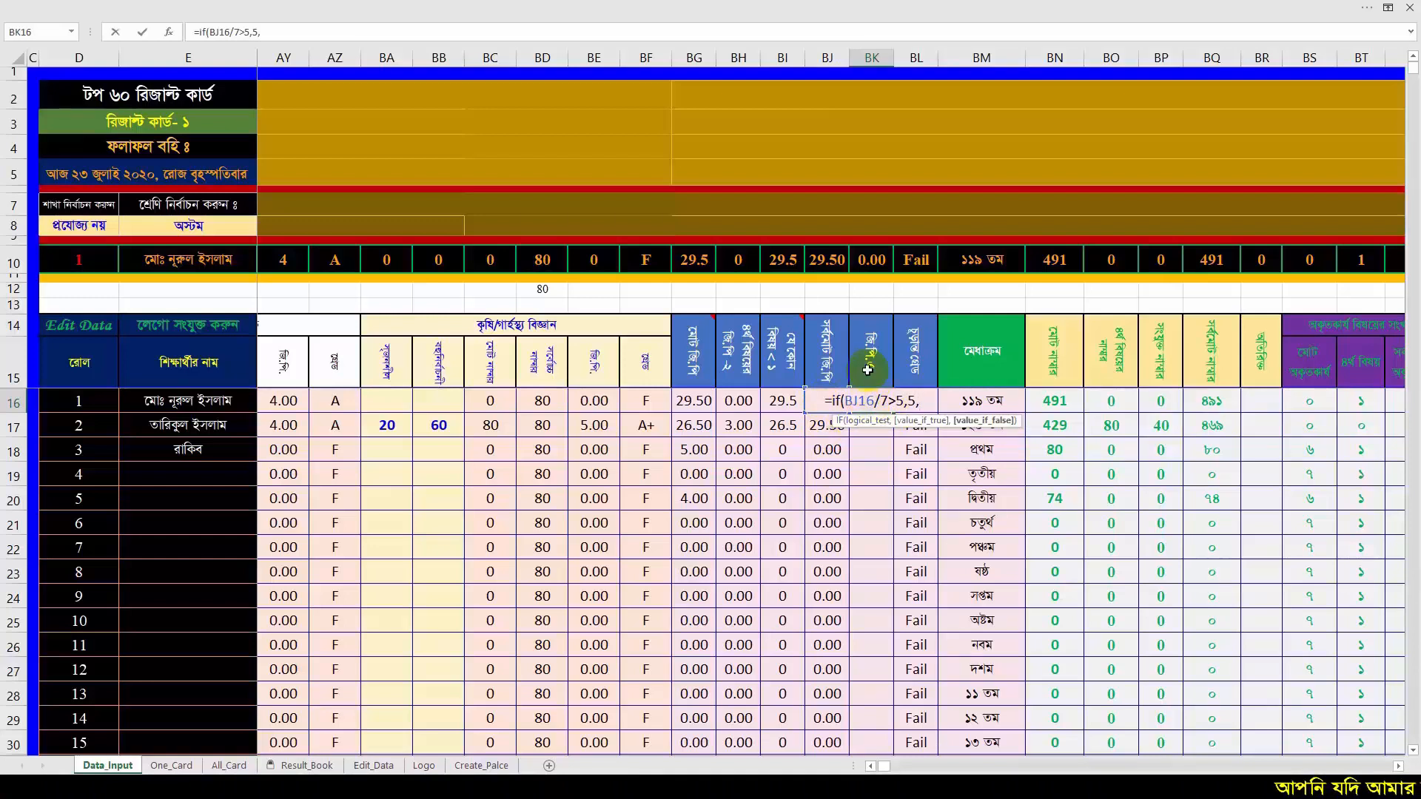
{"action": "left_click", "coordinate": [825, 375]}
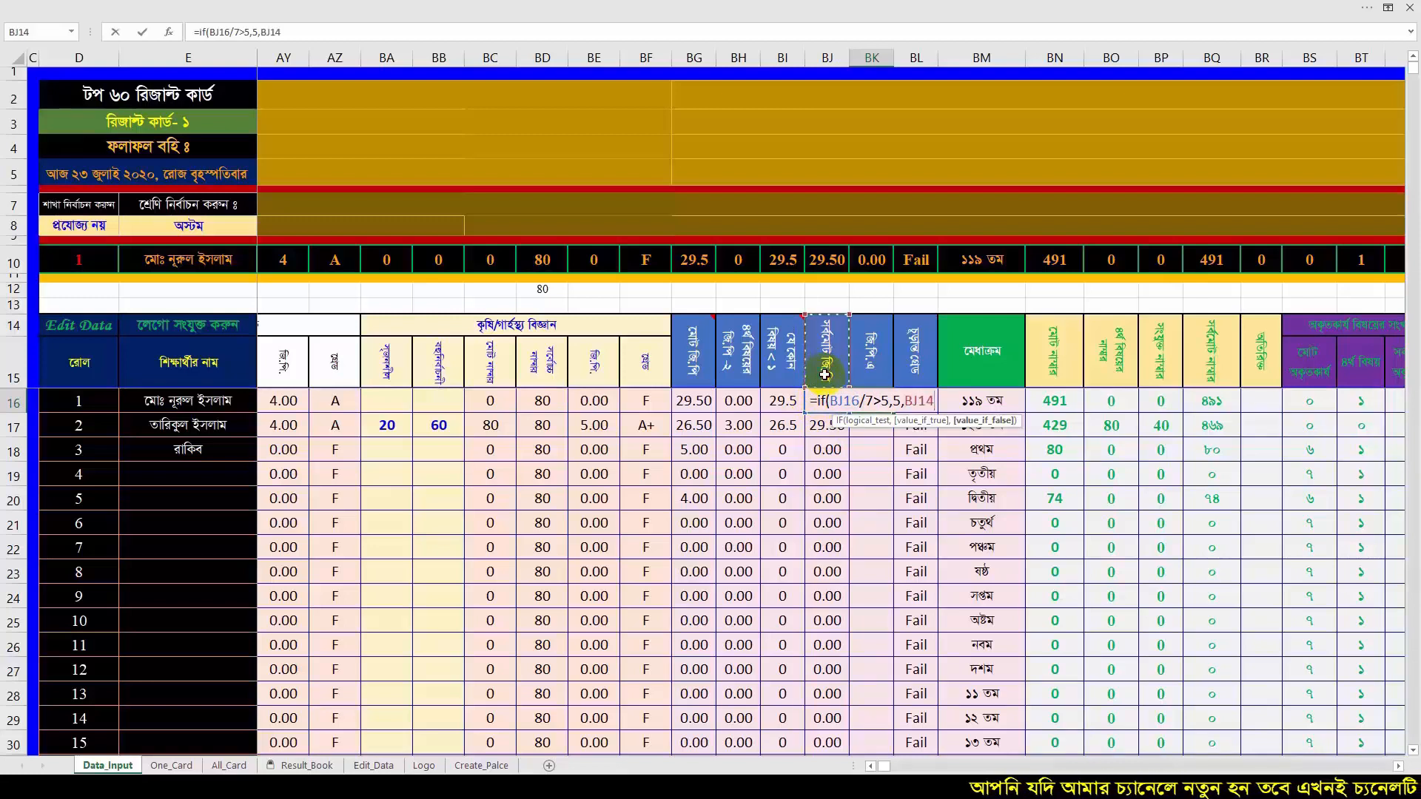
{"action": "key", "text": "Down"}
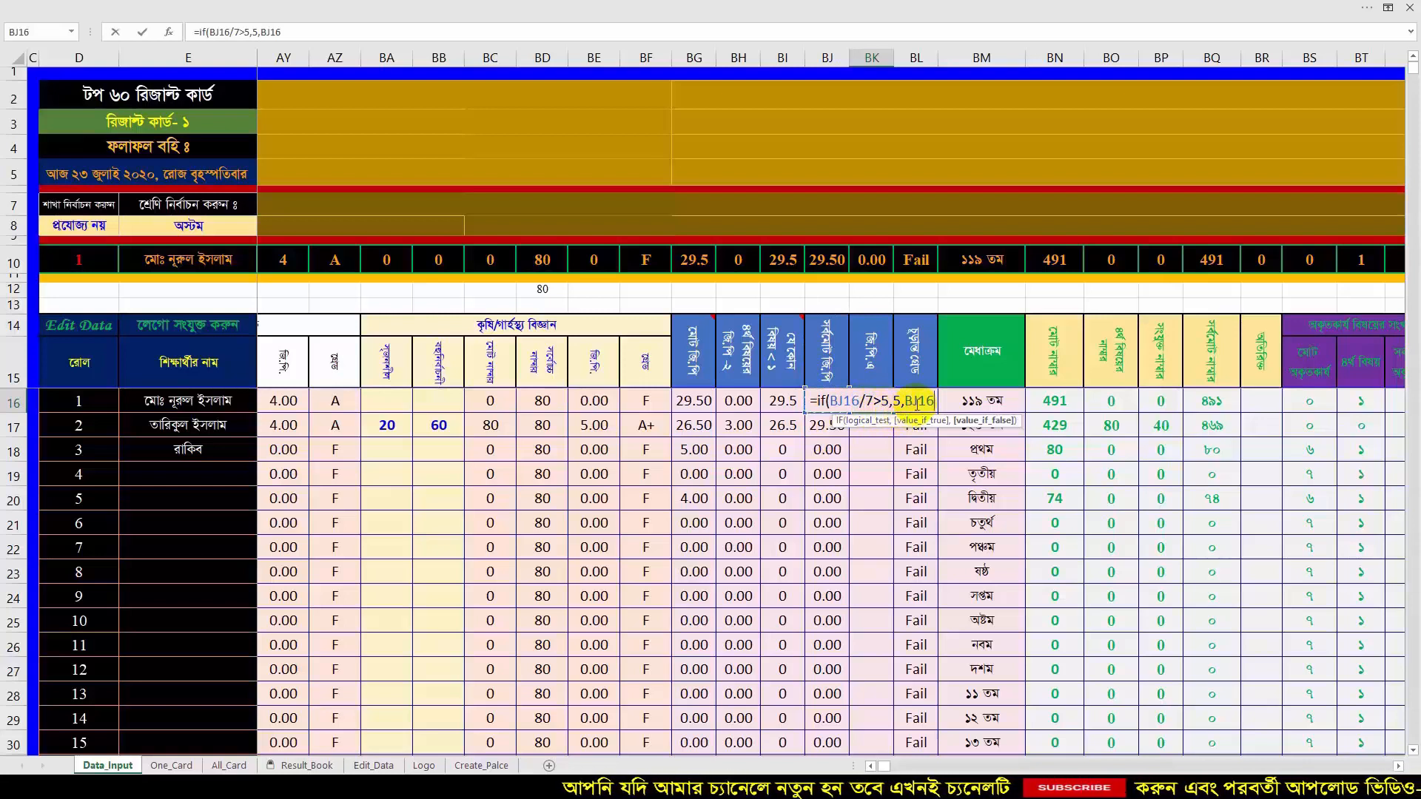
{"action": "type", "text": "/7"}
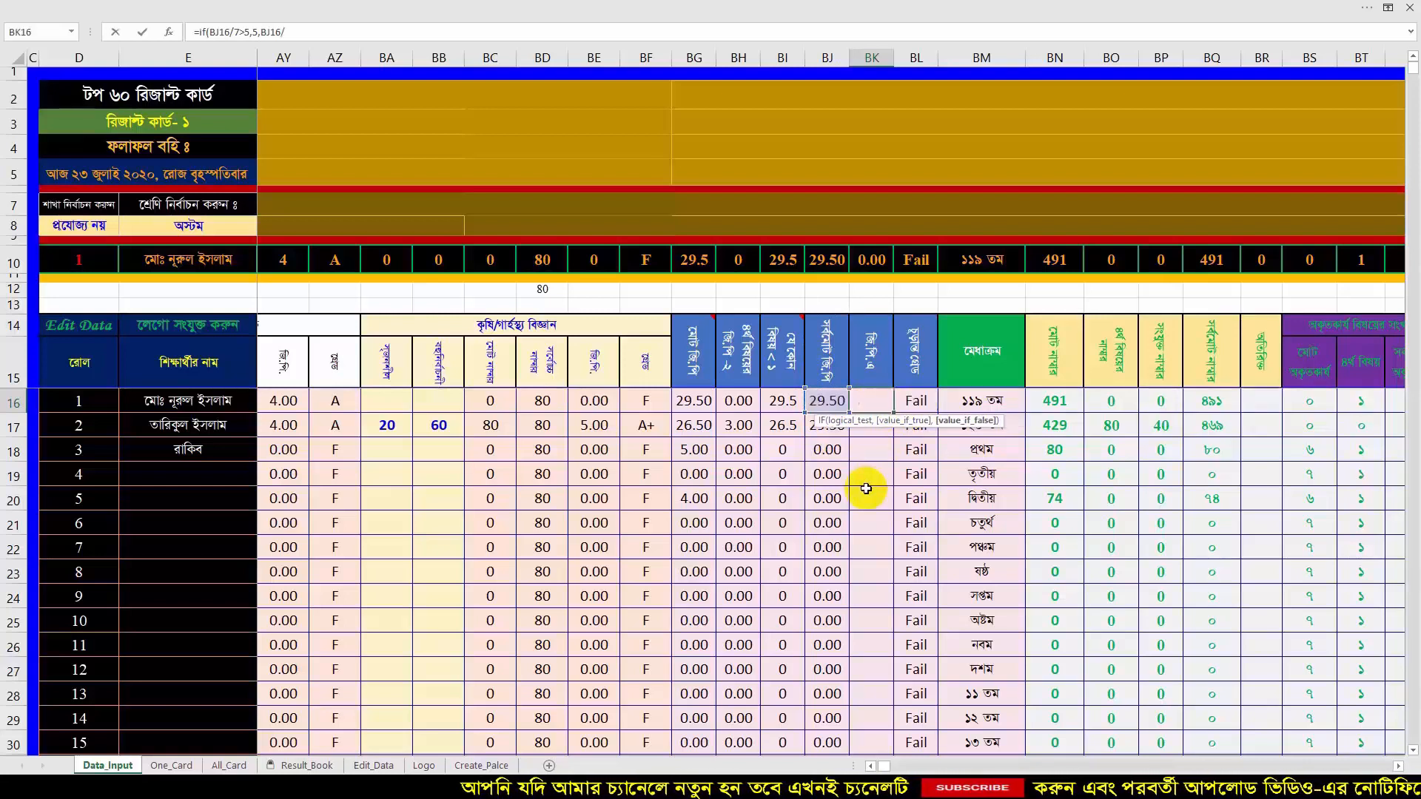
{"action": "type", "text": ")"}
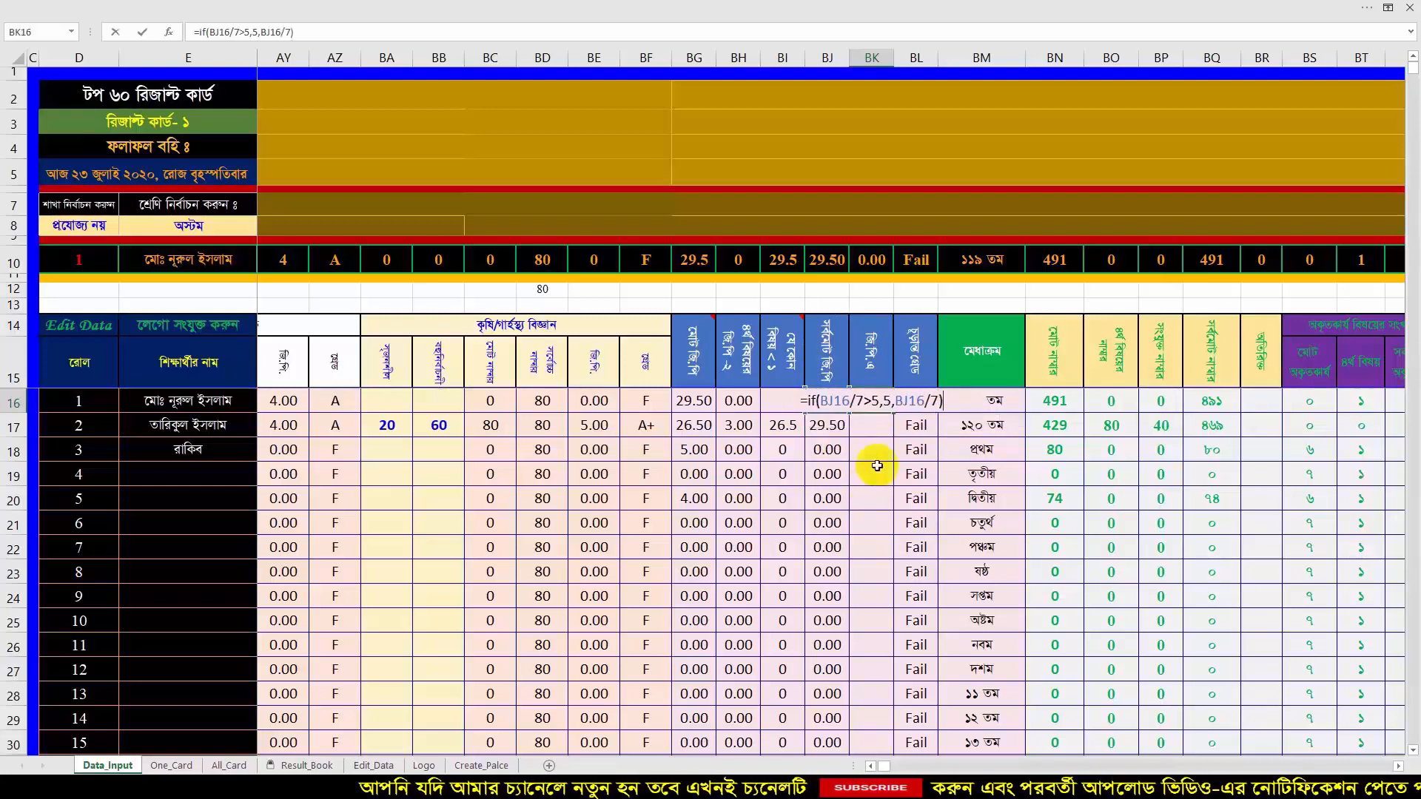
{"action": "key", "text": "Return"}
{"action": "left_click", "coordinate": [871, 400]}
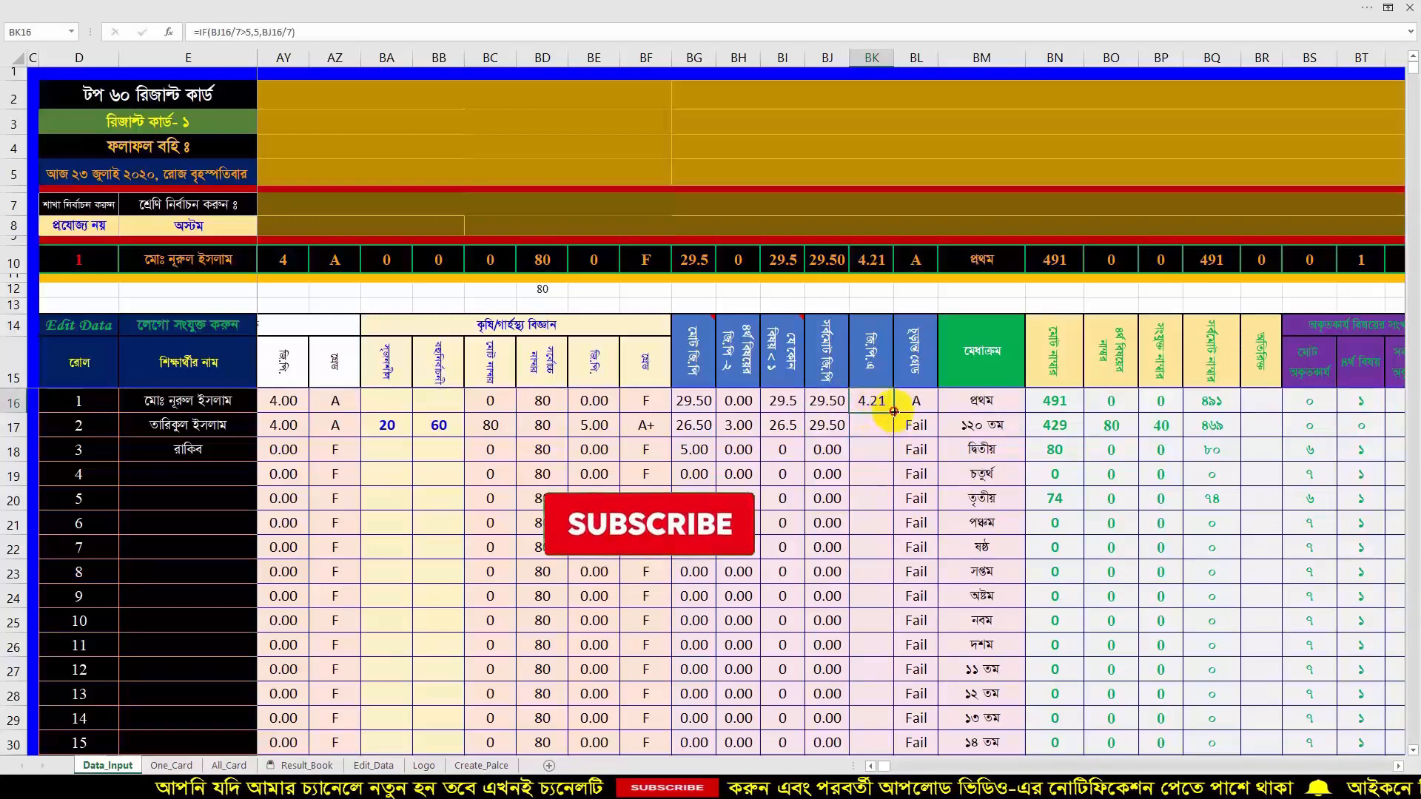
{"action": "double_click", "coordinate": [894, 412]}
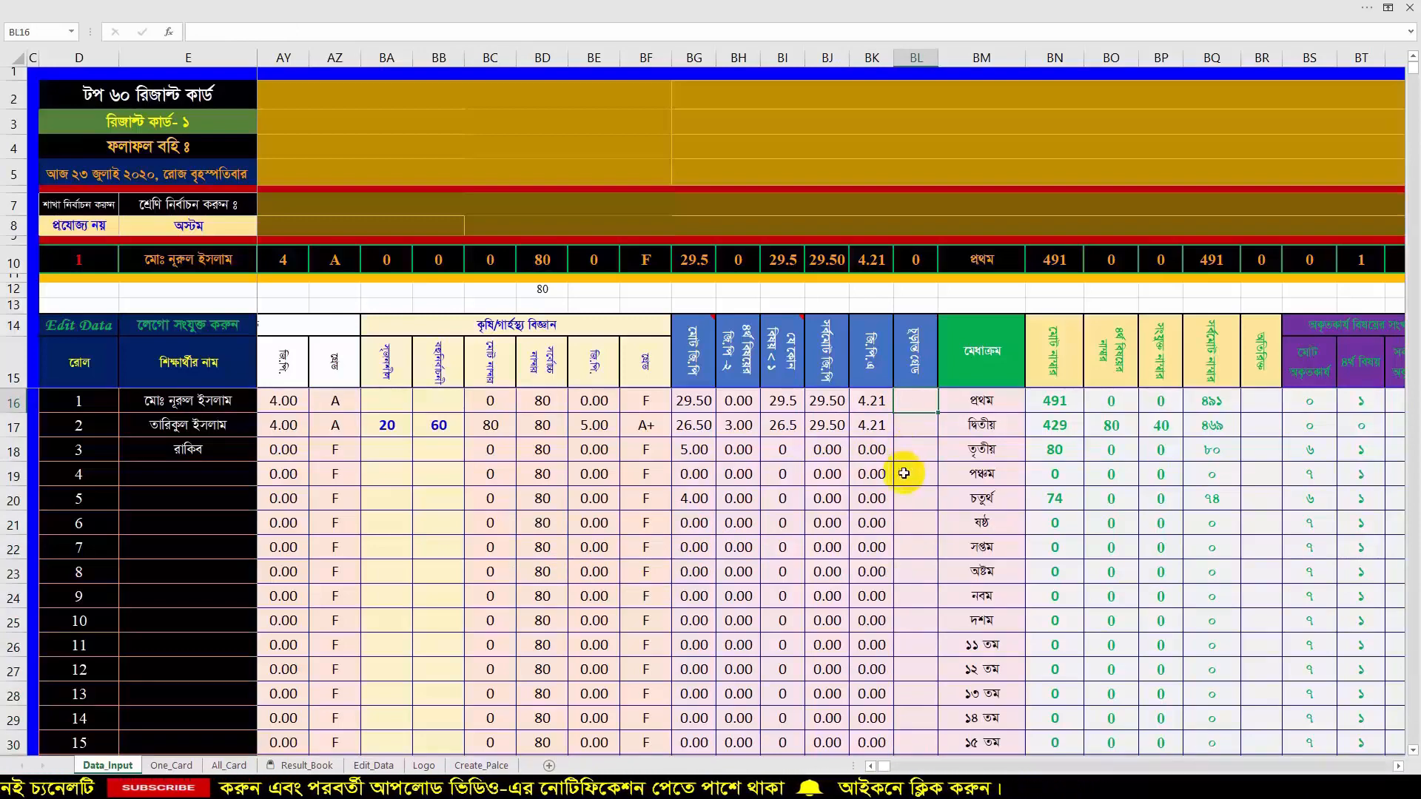
- Start the final grade formula in BL16 with an IF clause that returns "A+" when BK16>=5
{"action": "type", "text": "=if("}
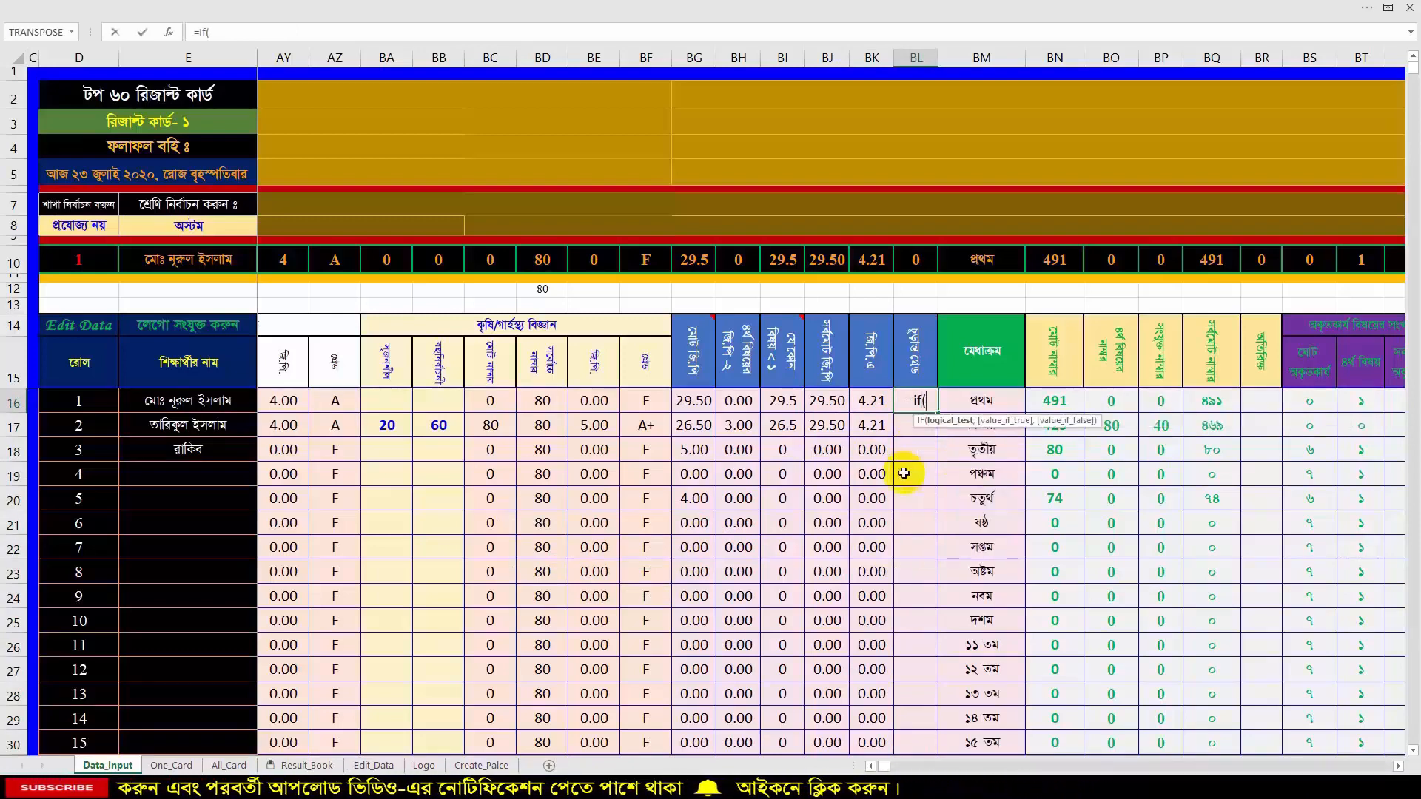
{"action": "left_click", "coordinate": [869, 402]}
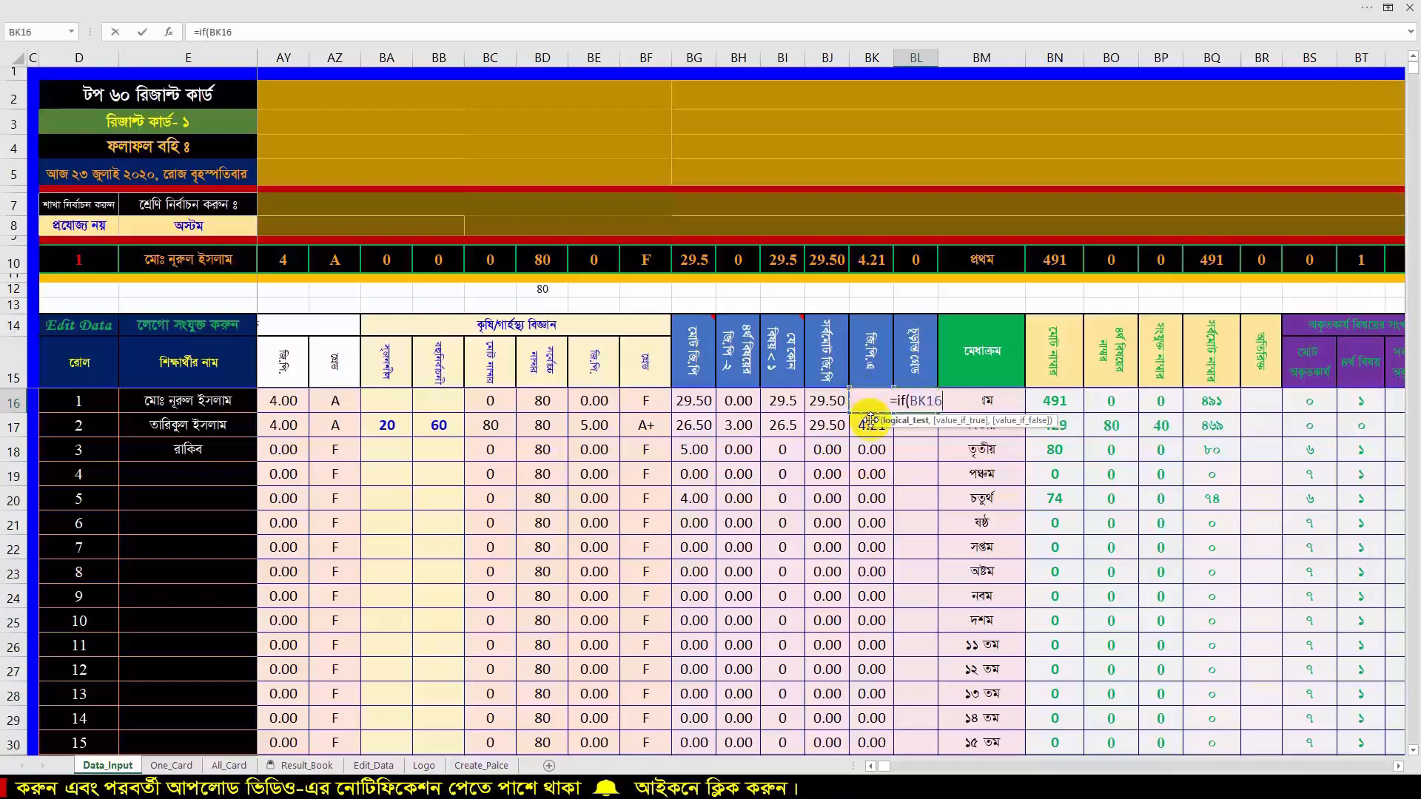
{"action": "type", "text": ">=5"}
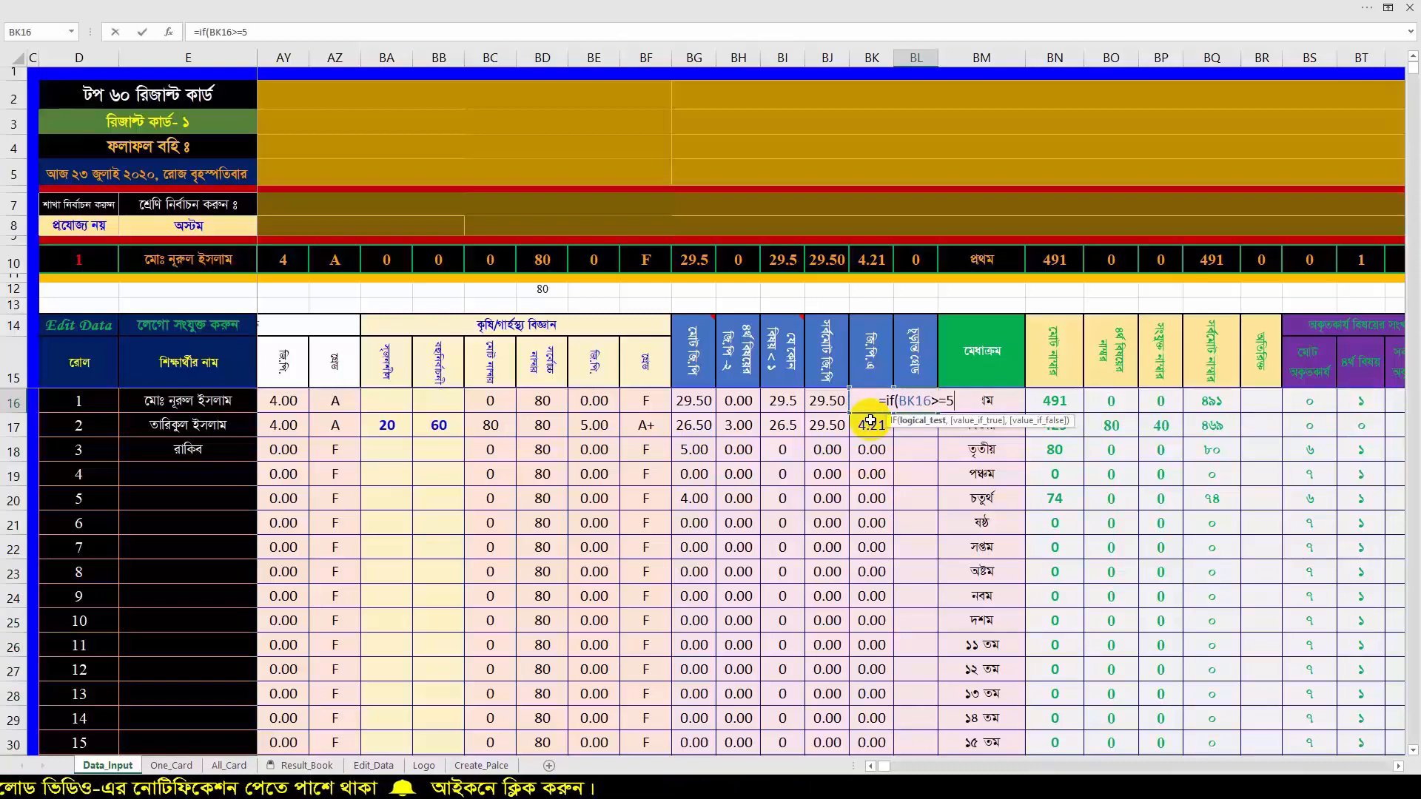
{"action": "type", "text": ","}
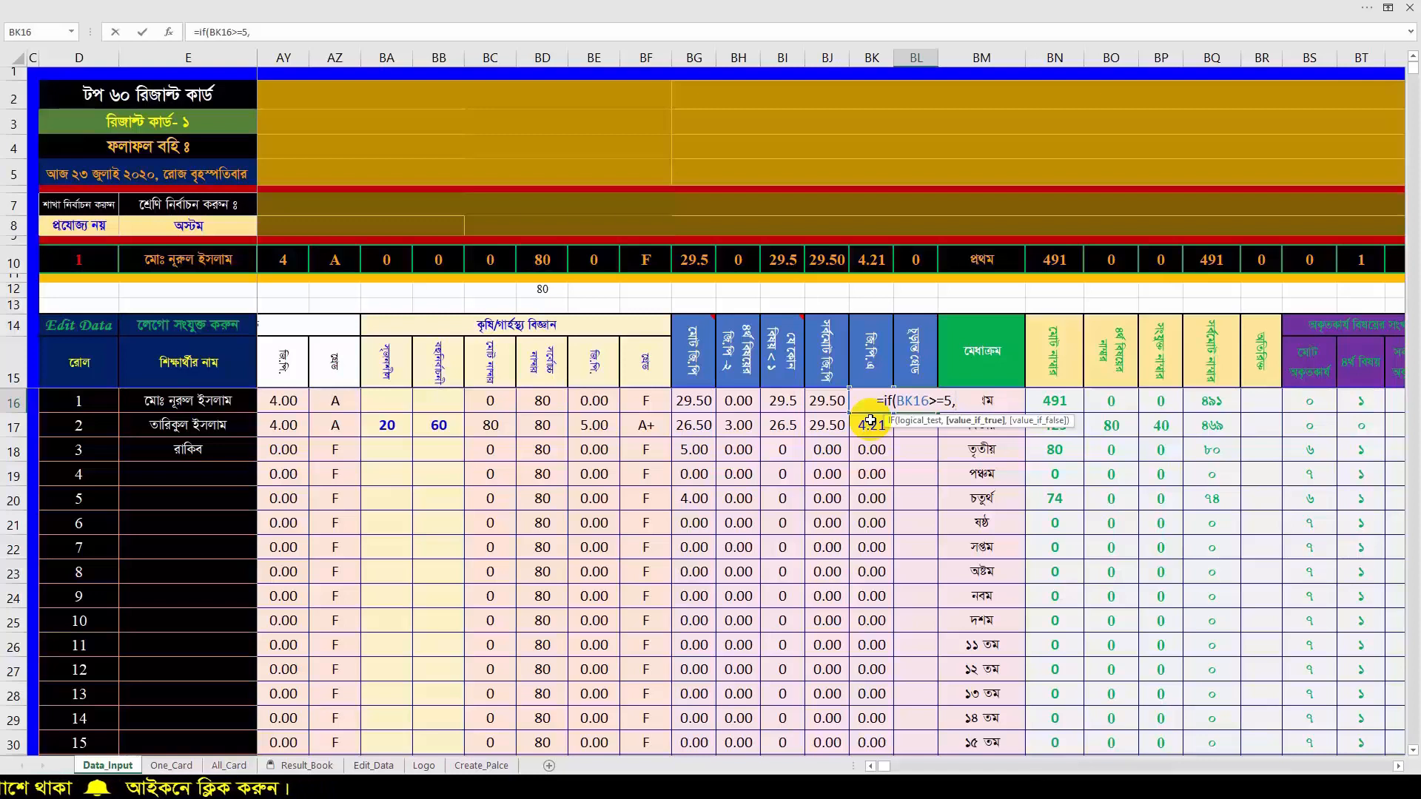
{"action": "type", "text": "\""}
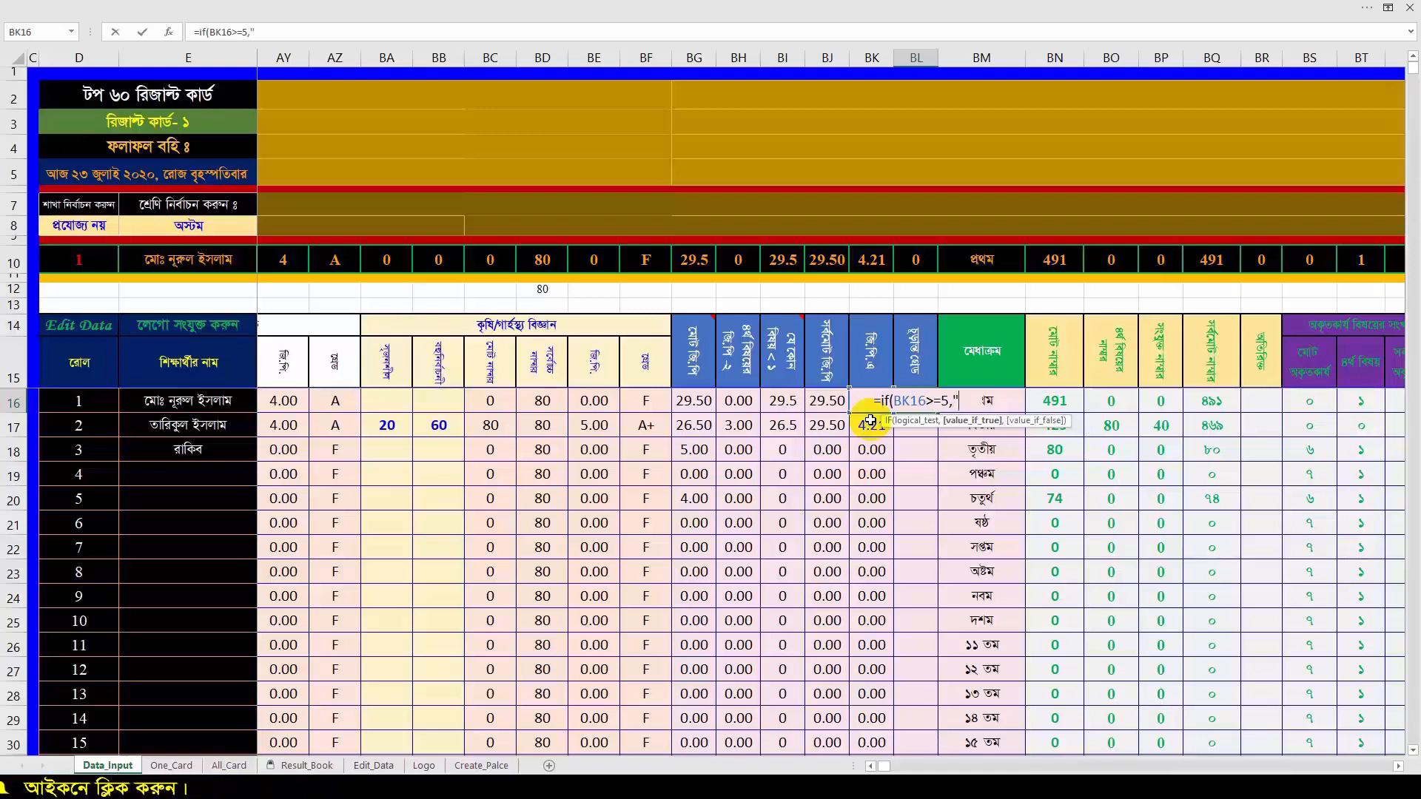
{"action": "type", "text": "A+"}
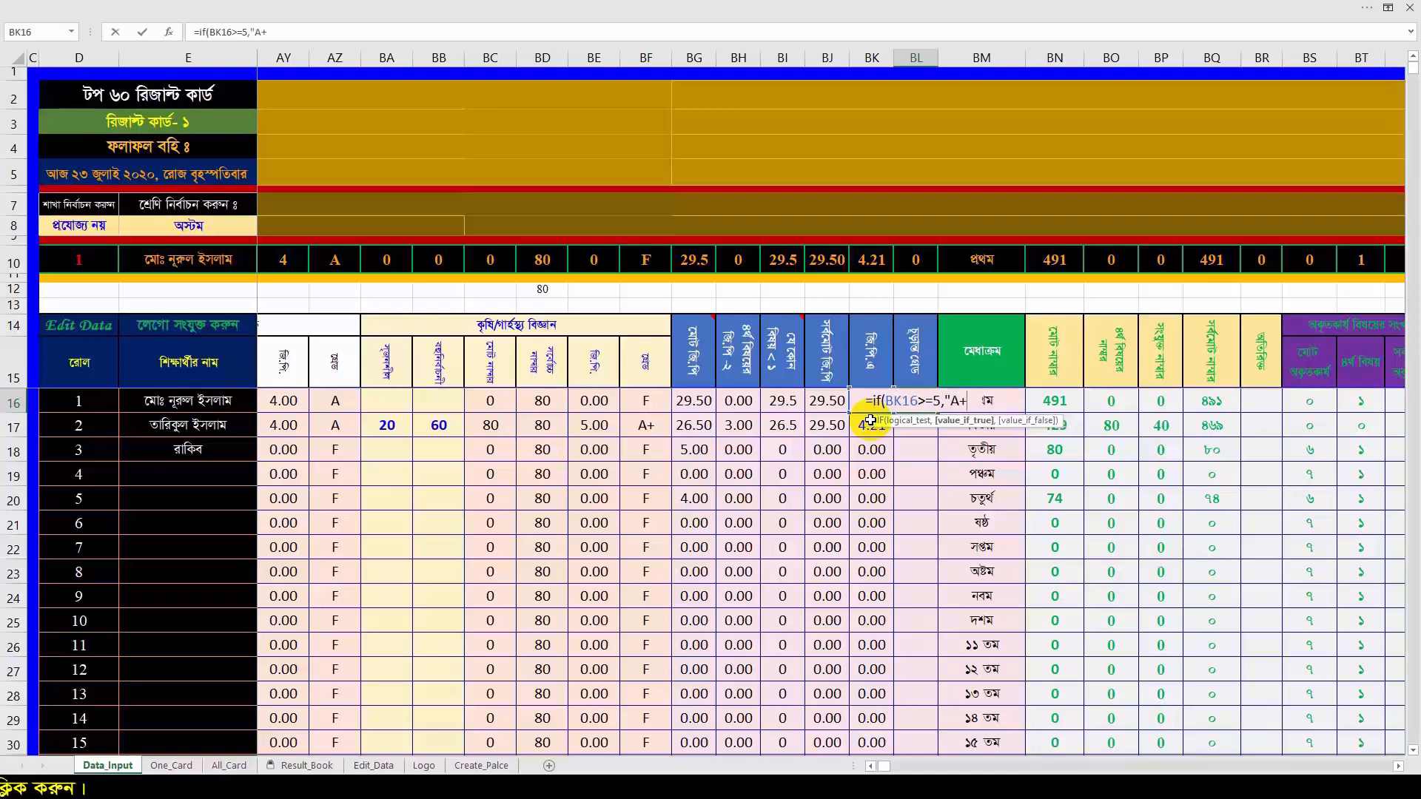
{"action": "type", "text": "\""}
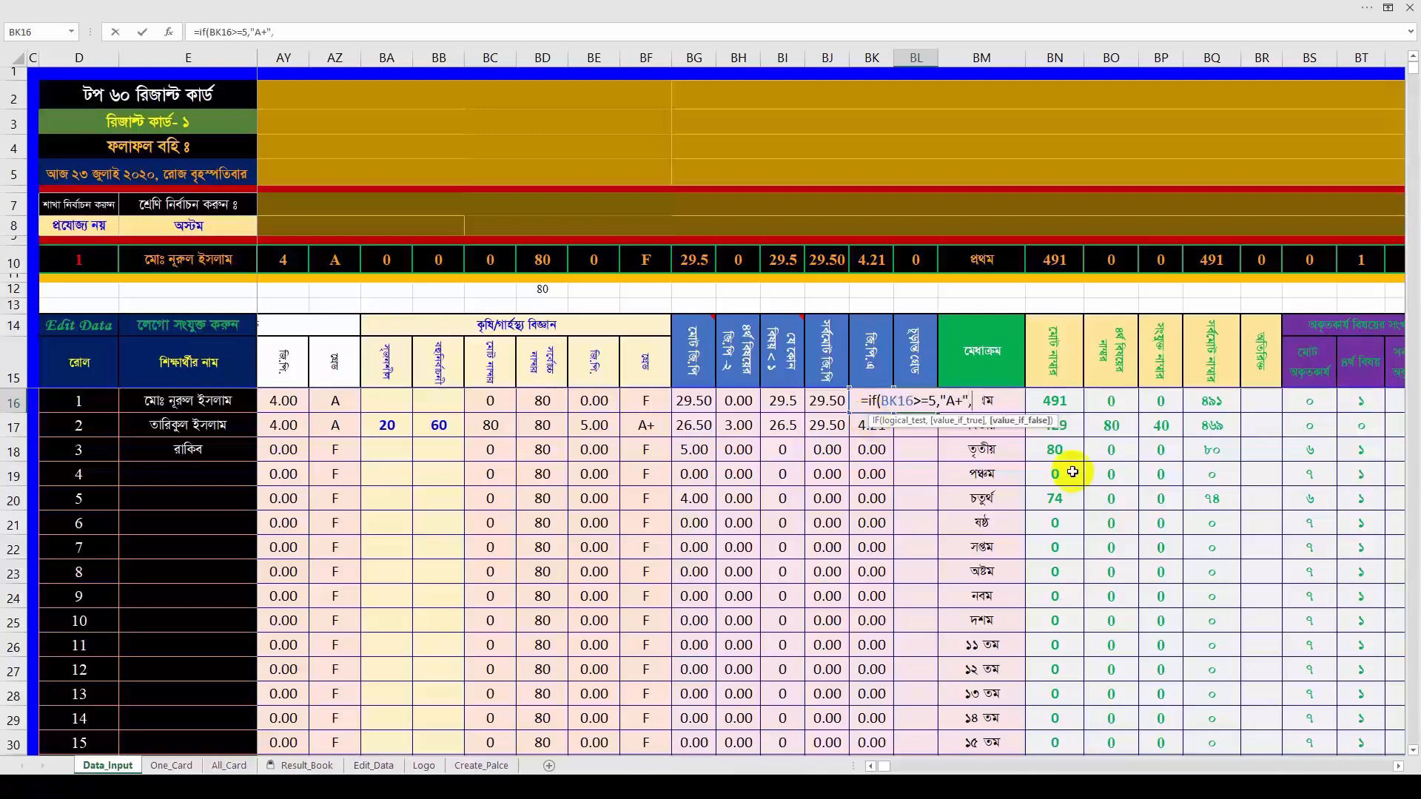
{"action": "type", "text": ","}
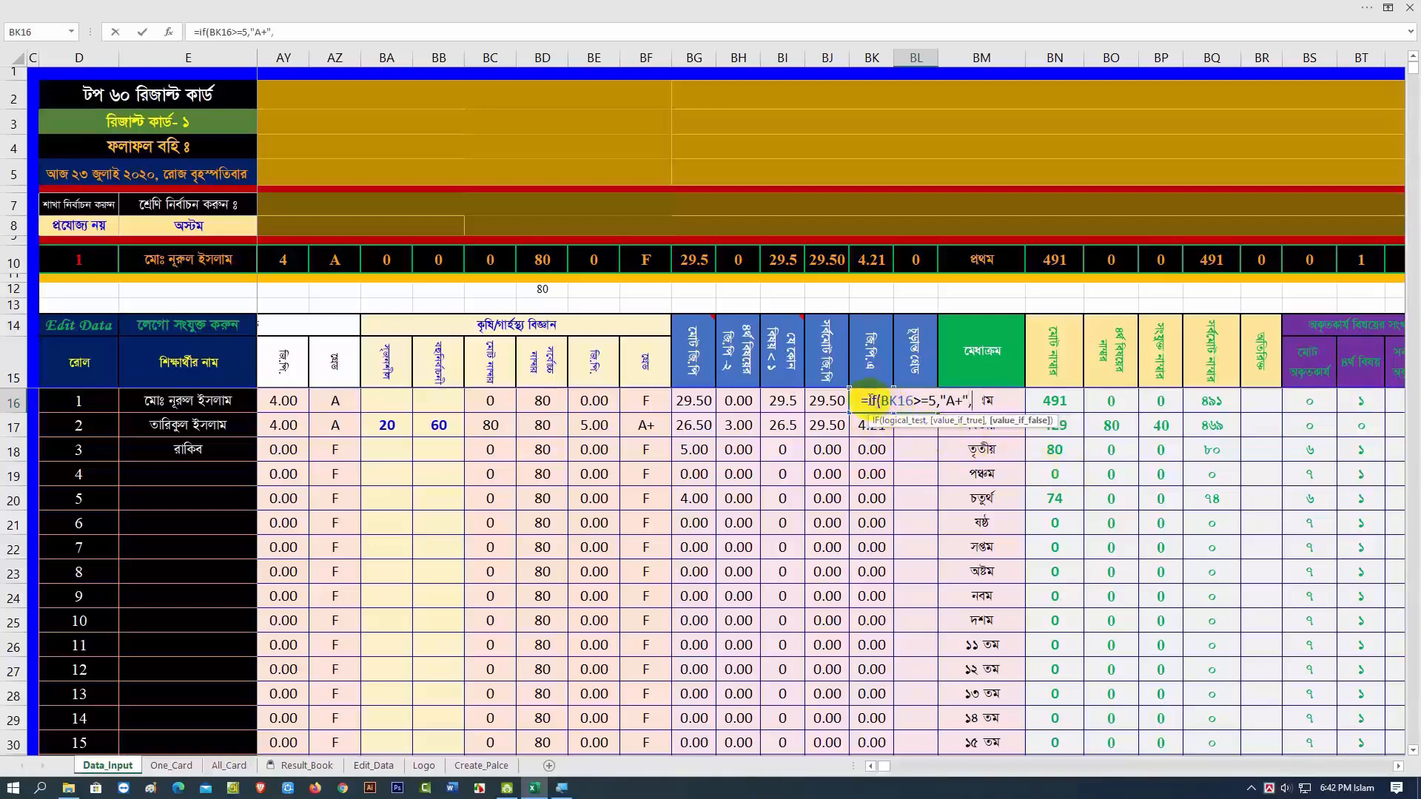
- Copy the IF clause in the BL16 formula and nest it as a second clause returning "A" when BK16>=4
{"action": "left_click_drag", "start_coordinate": [869, 400], "coordinate": [917, 464]}
{"action": "key", "text": "ctrl+c"}
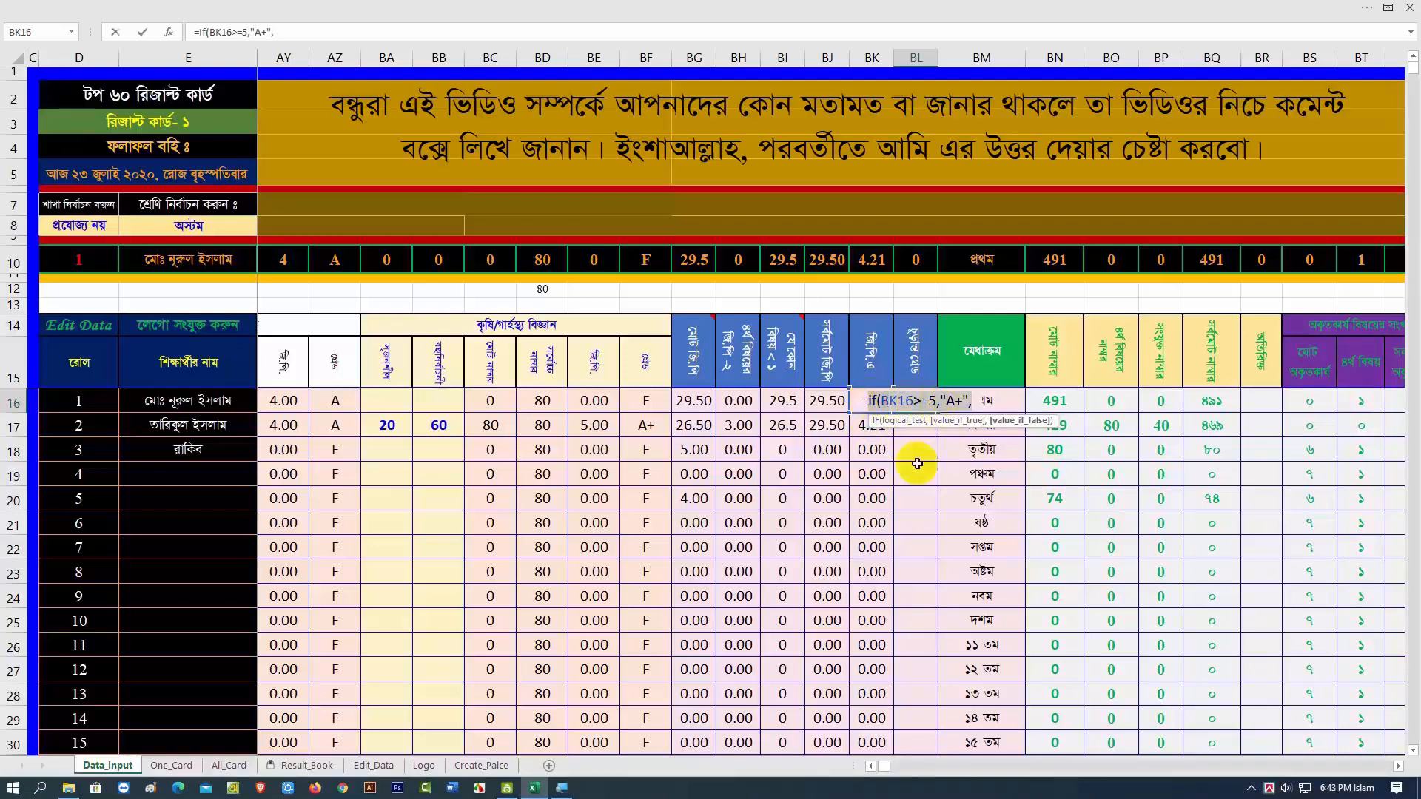
{"action": "left_click", "coordinate": [973, 402]}
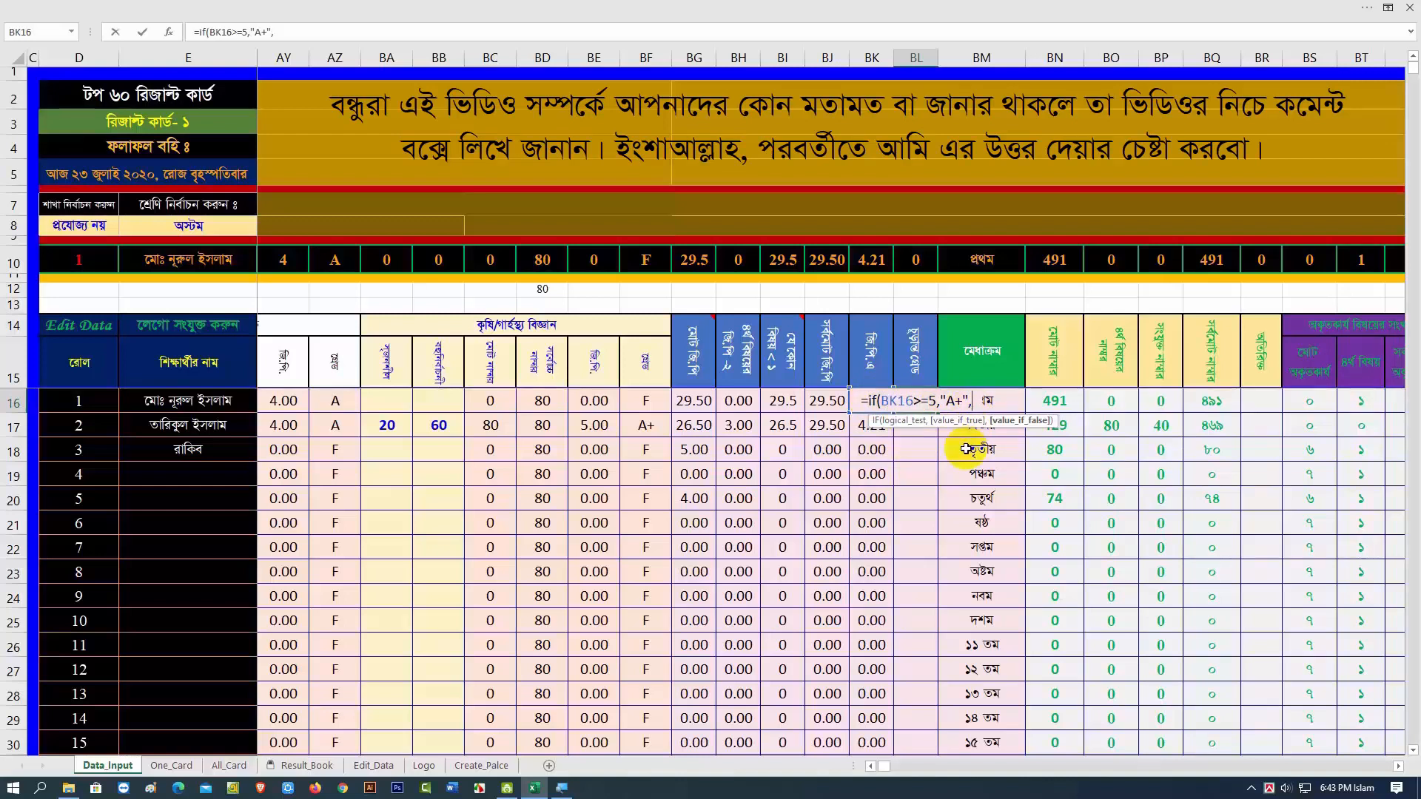
{"action": "key", "text": "ctrl+v"}
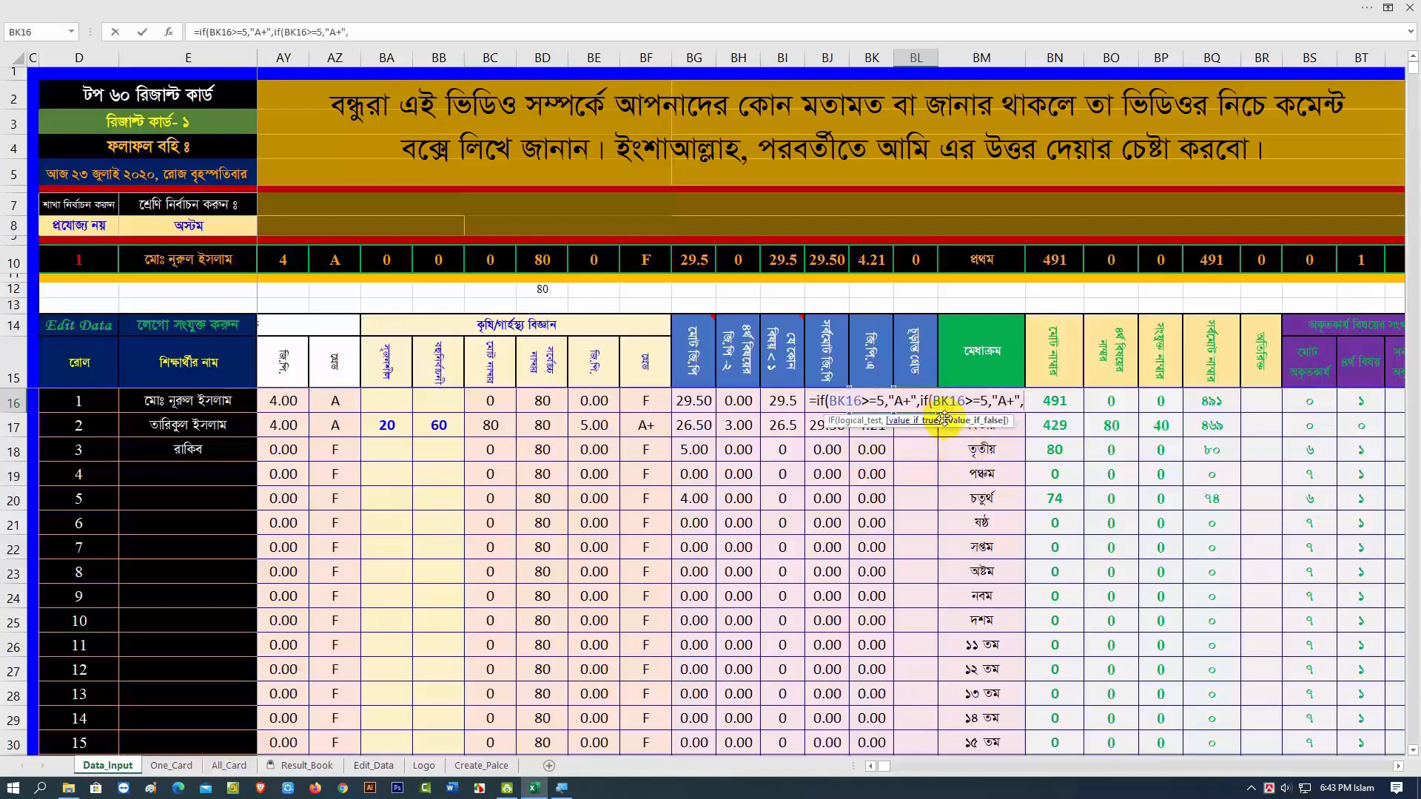
{"action": "left_click", "coordinate": [985, 401]}
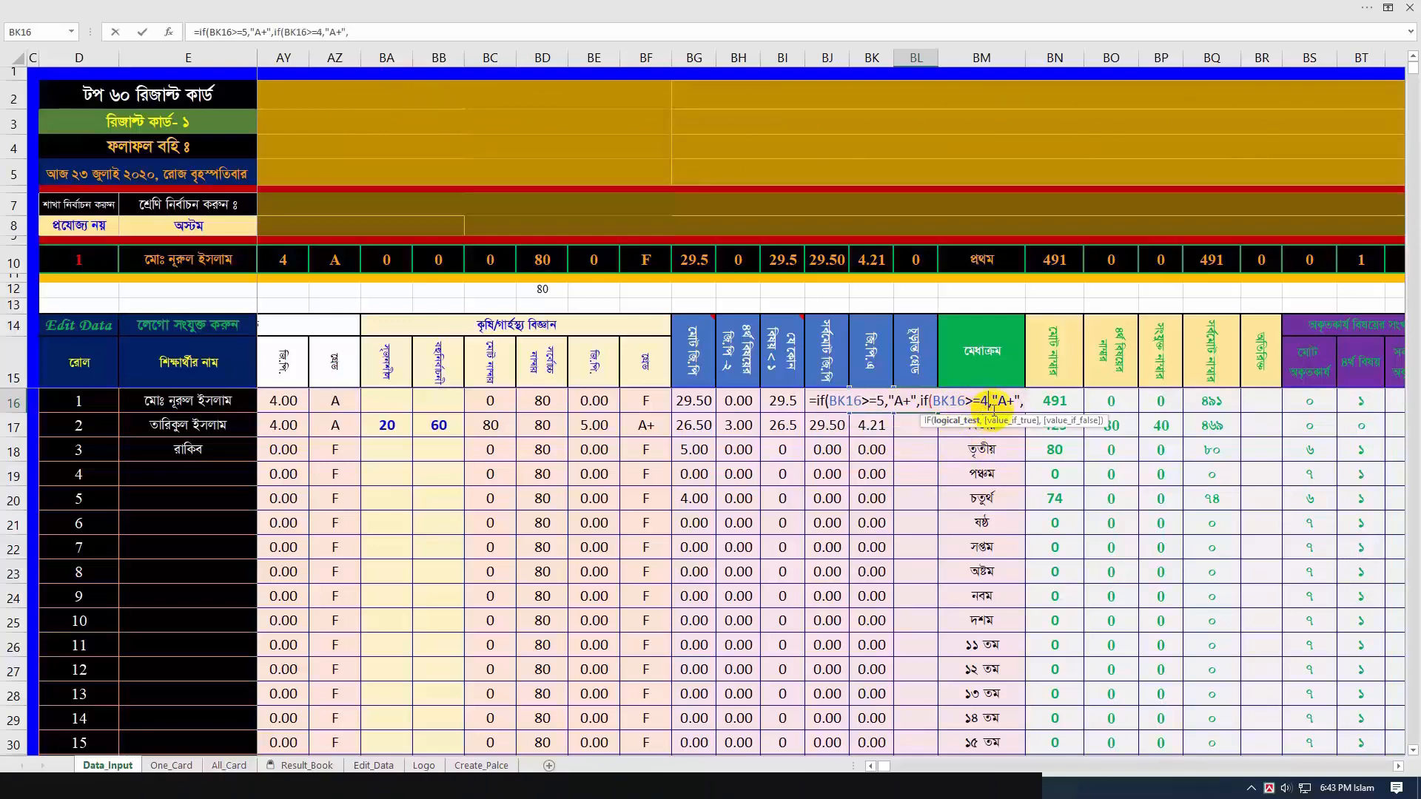
{"action": "left_click", "coordinate": [1013, 401]}
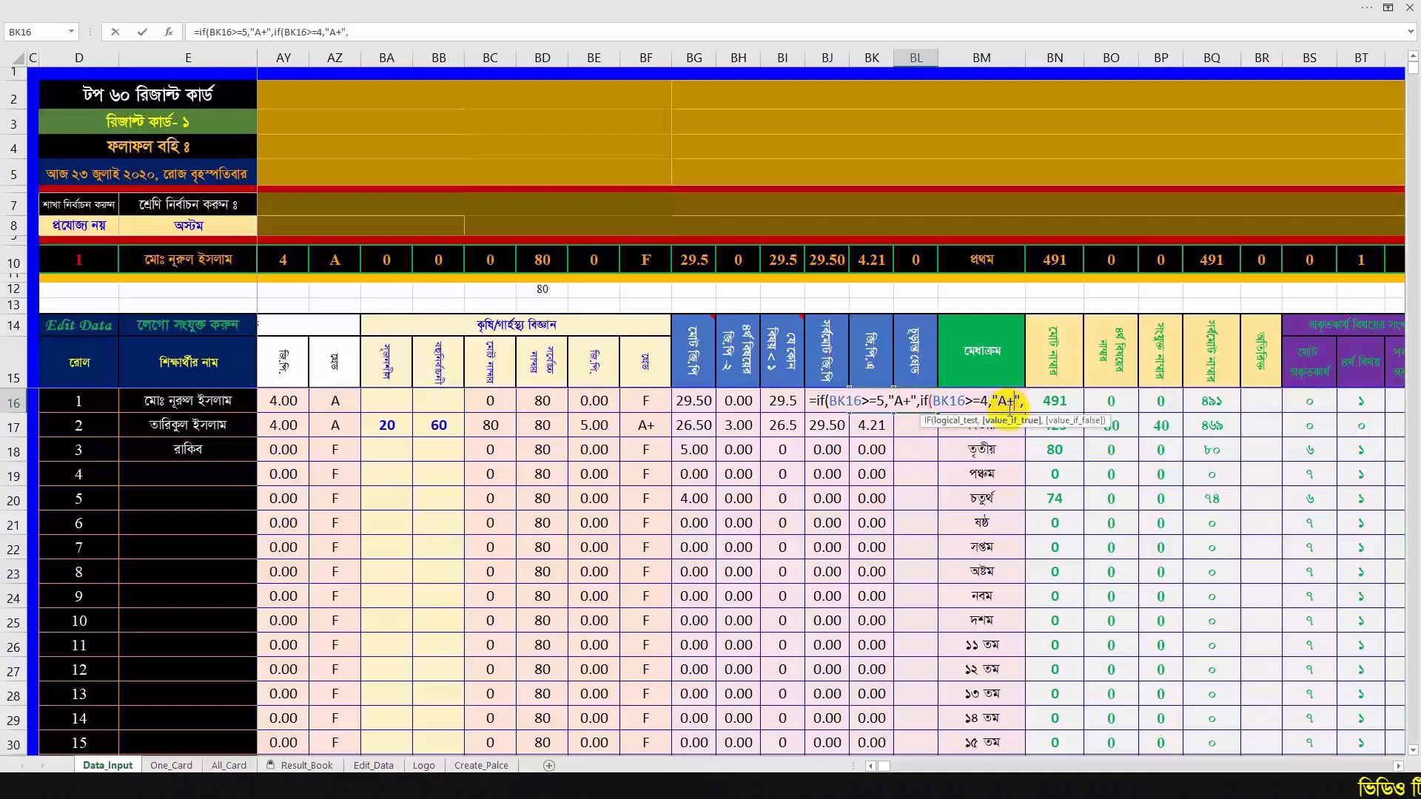
{"action": "key", "text": "BackSpace"}
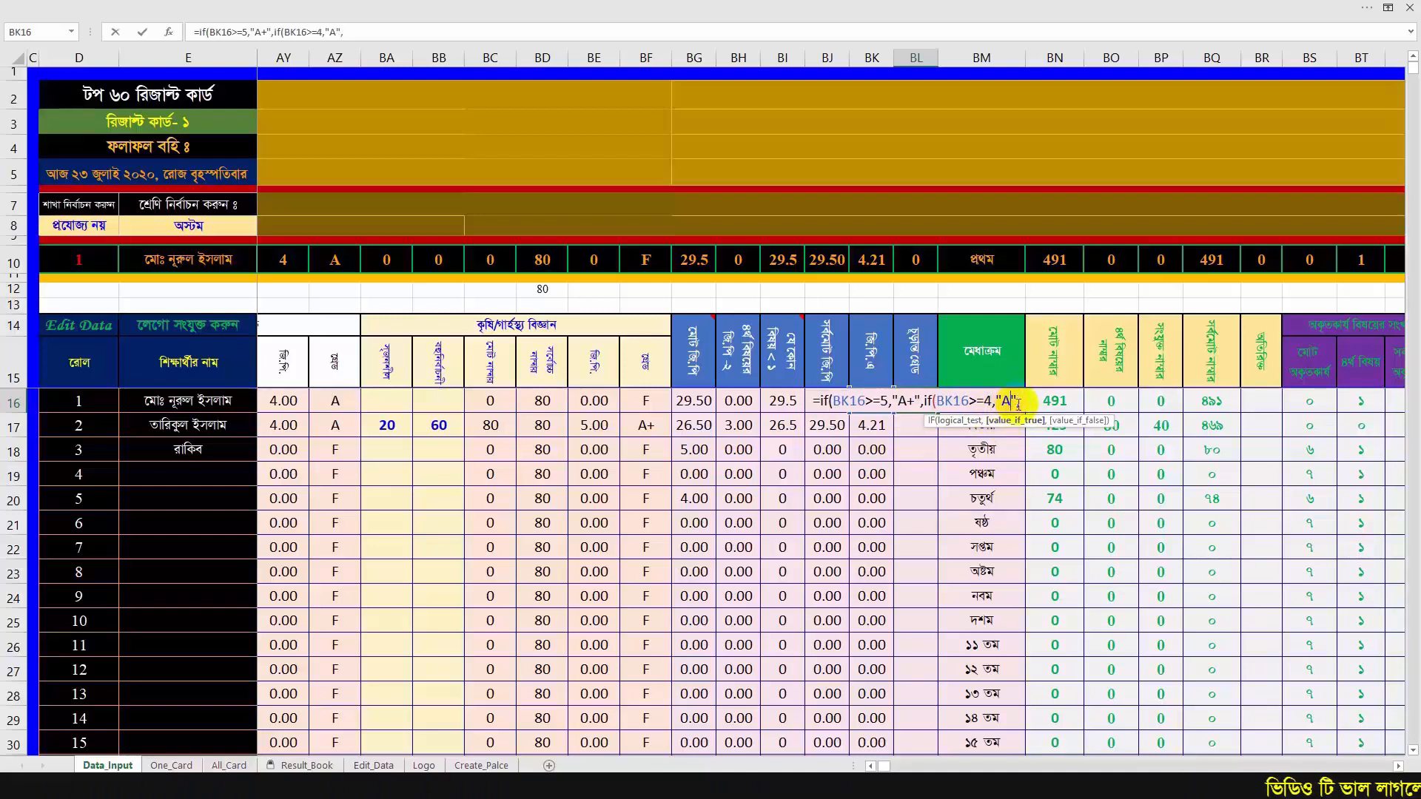
{"action": "left_click", "coordinate": [1020, 401]}
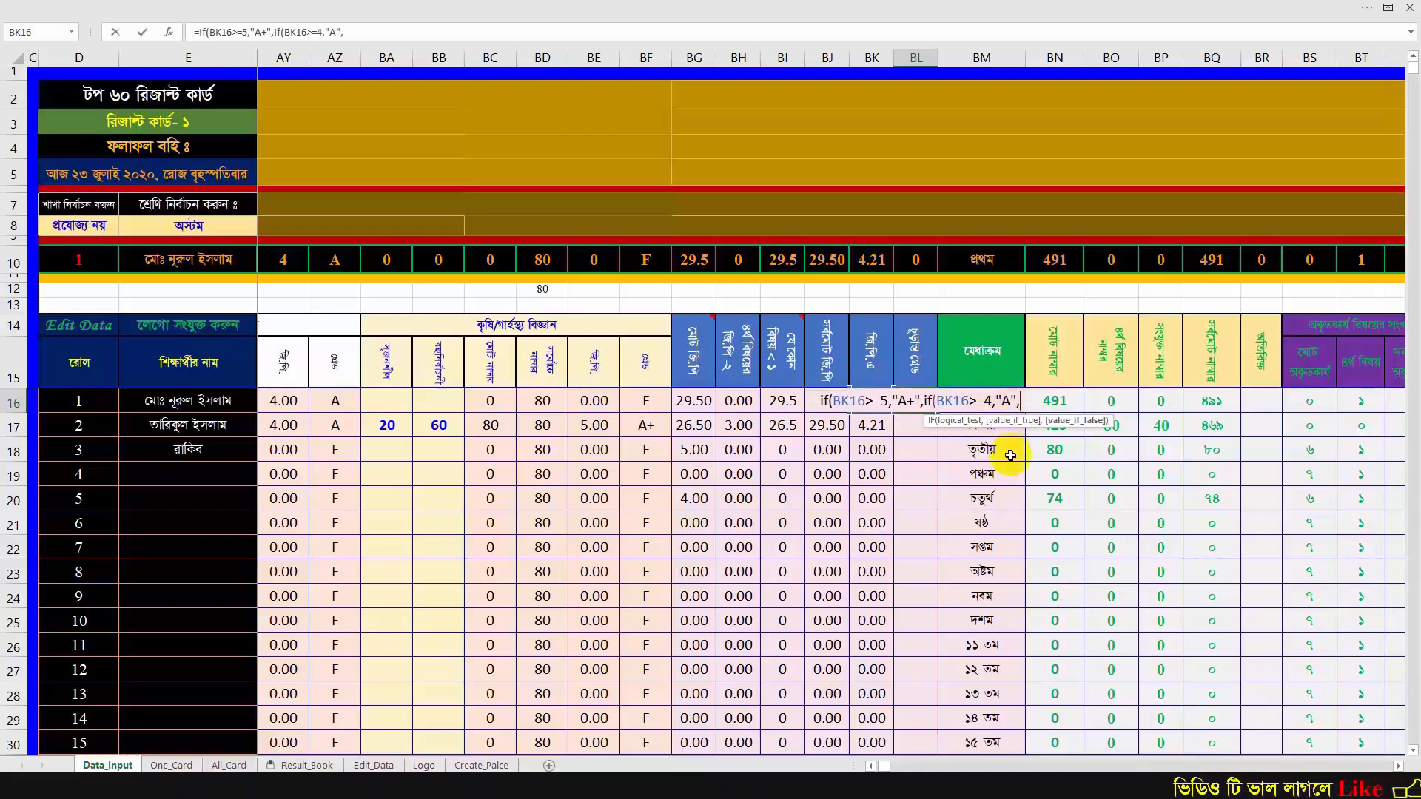
- Nest a third copy of the IF clause in the BL16 formula, returning "A-" when BK16>=3.5
{"action": "key", "text": "ctrl+v"}
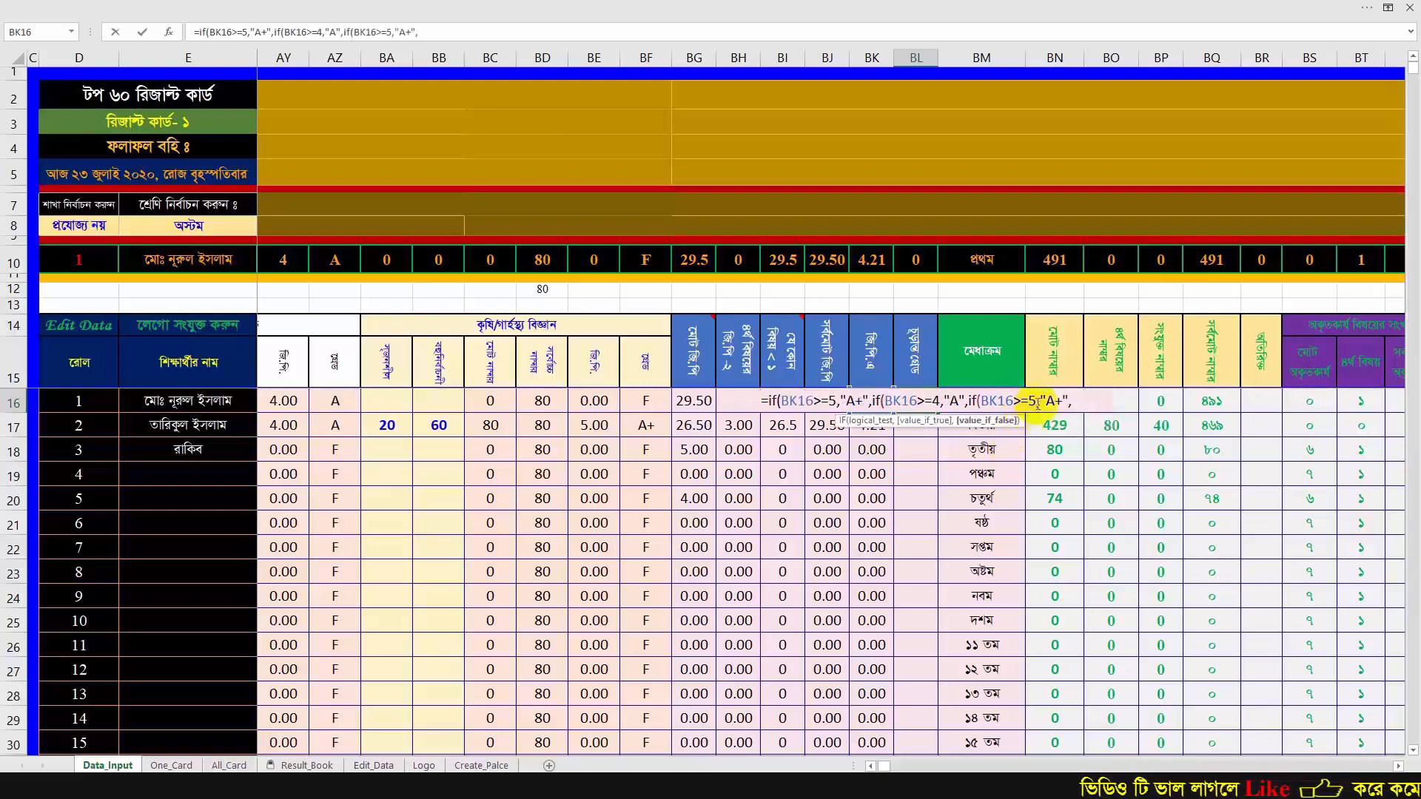
{"action": "left_click", "coordinate": [1035, 401]}
{"action": "key", "text": "BackSpace"}
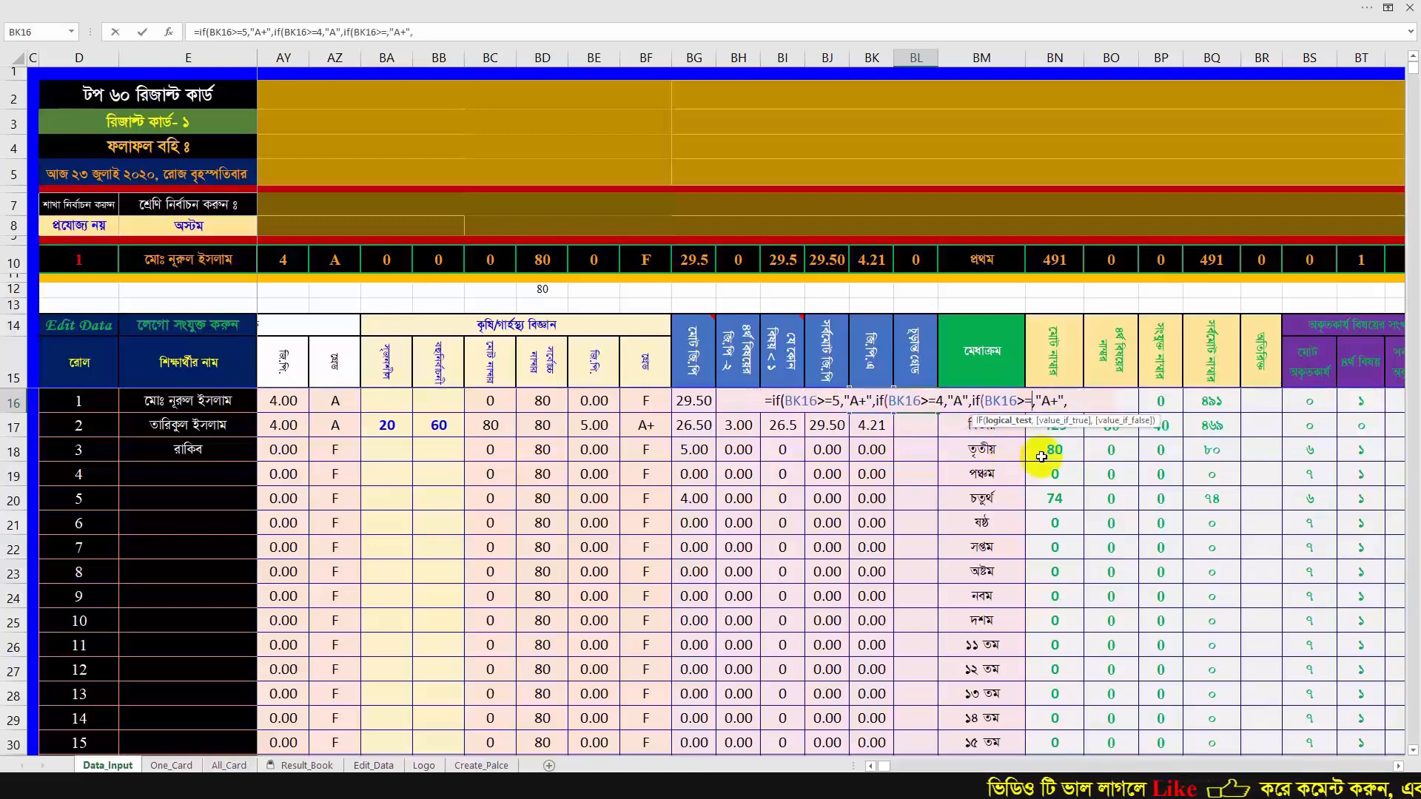
{"action": "type", "text": "3.5"}
{"action": "key", "text": "Right"}
{"action": "key", "text": "Right"}
{"action": "key", "text": "Right"}
{"action": "key", "text": "Right"}
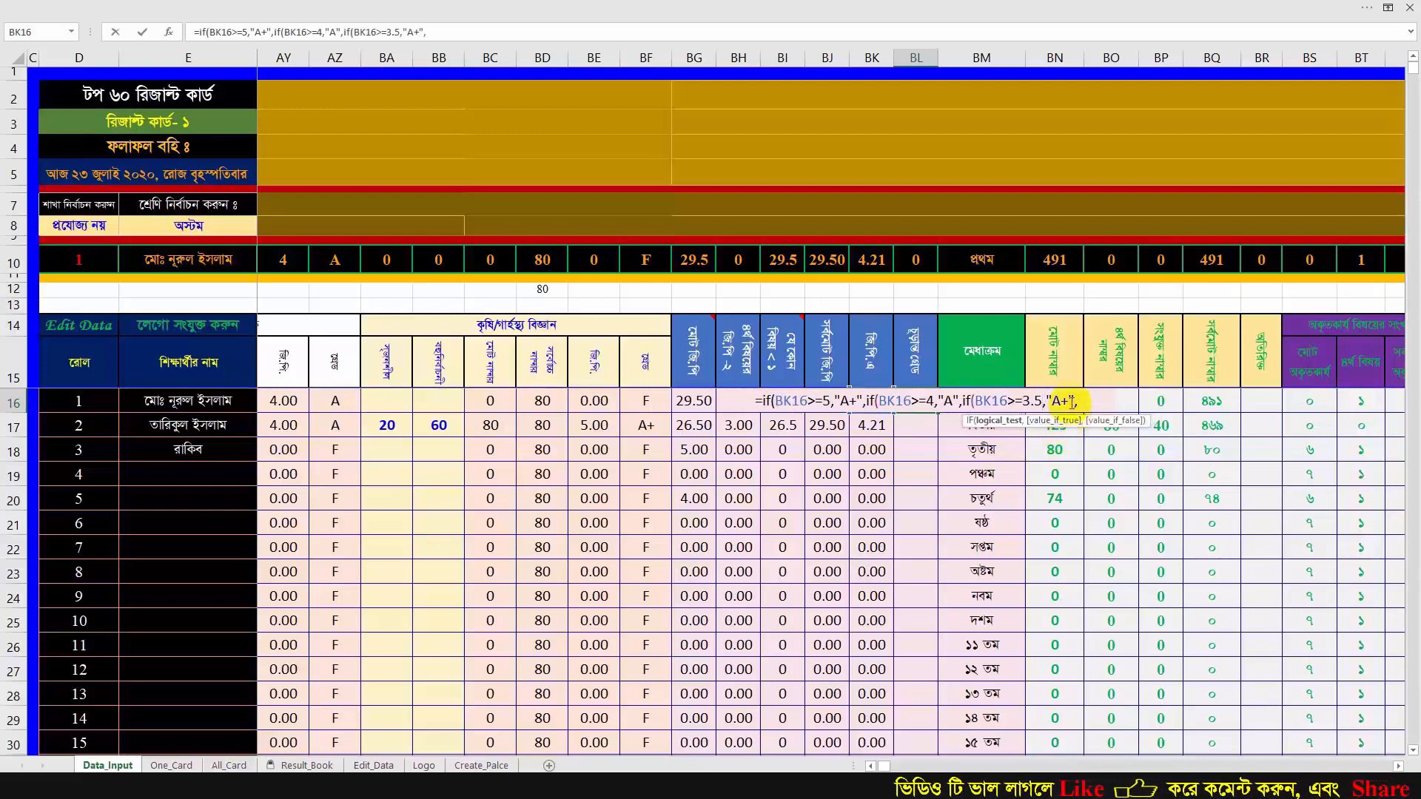
{"action": "key", "text": "BackSpace"}
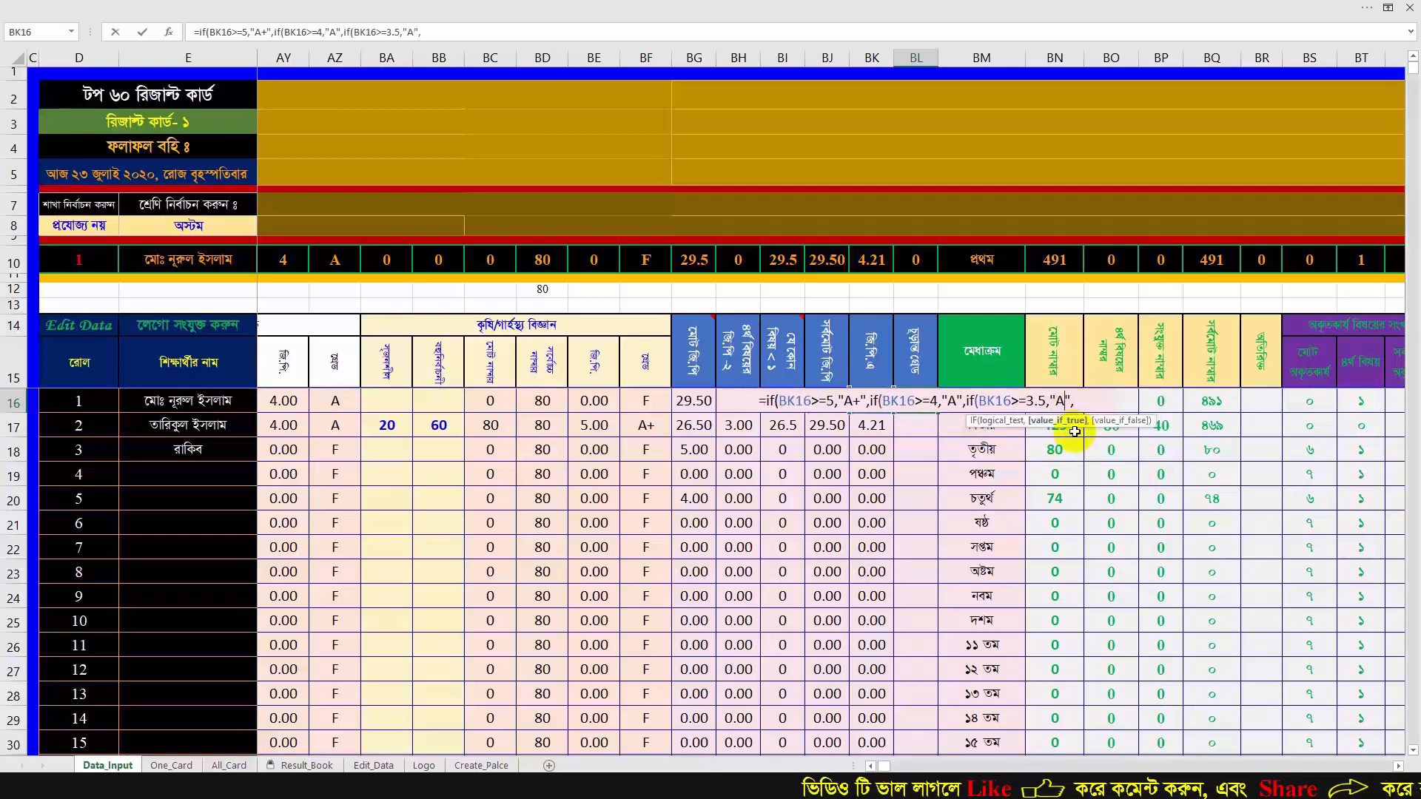
{"action": "type", "text": "-"}
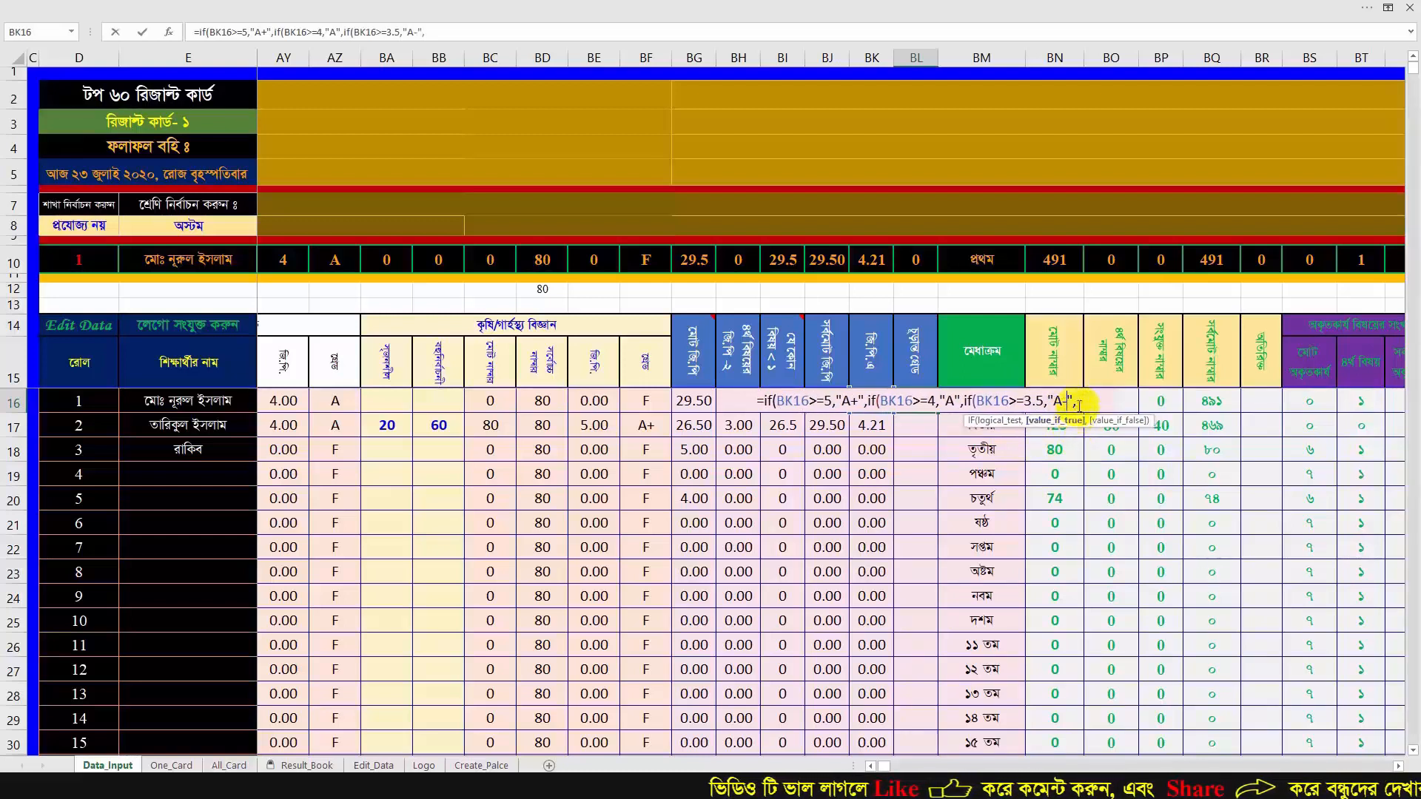
{"action": "key", "text": "Right"}
{"action": "key", "text": "Right"}
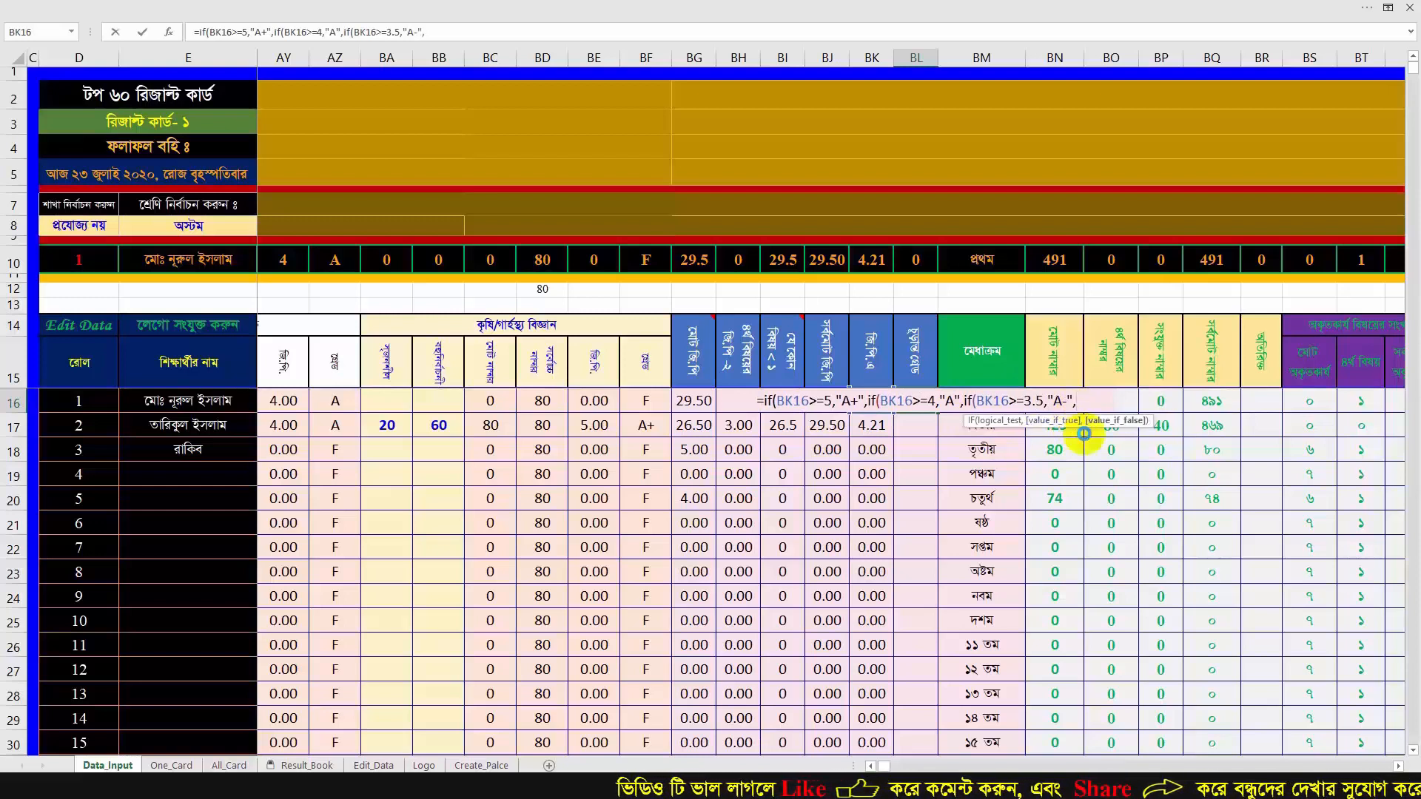
- Nest a fourth copy of the IF clause in the BL16 formula, returning "B" when BK16>=3
{"action": "key", "text": "ctrl+v"}
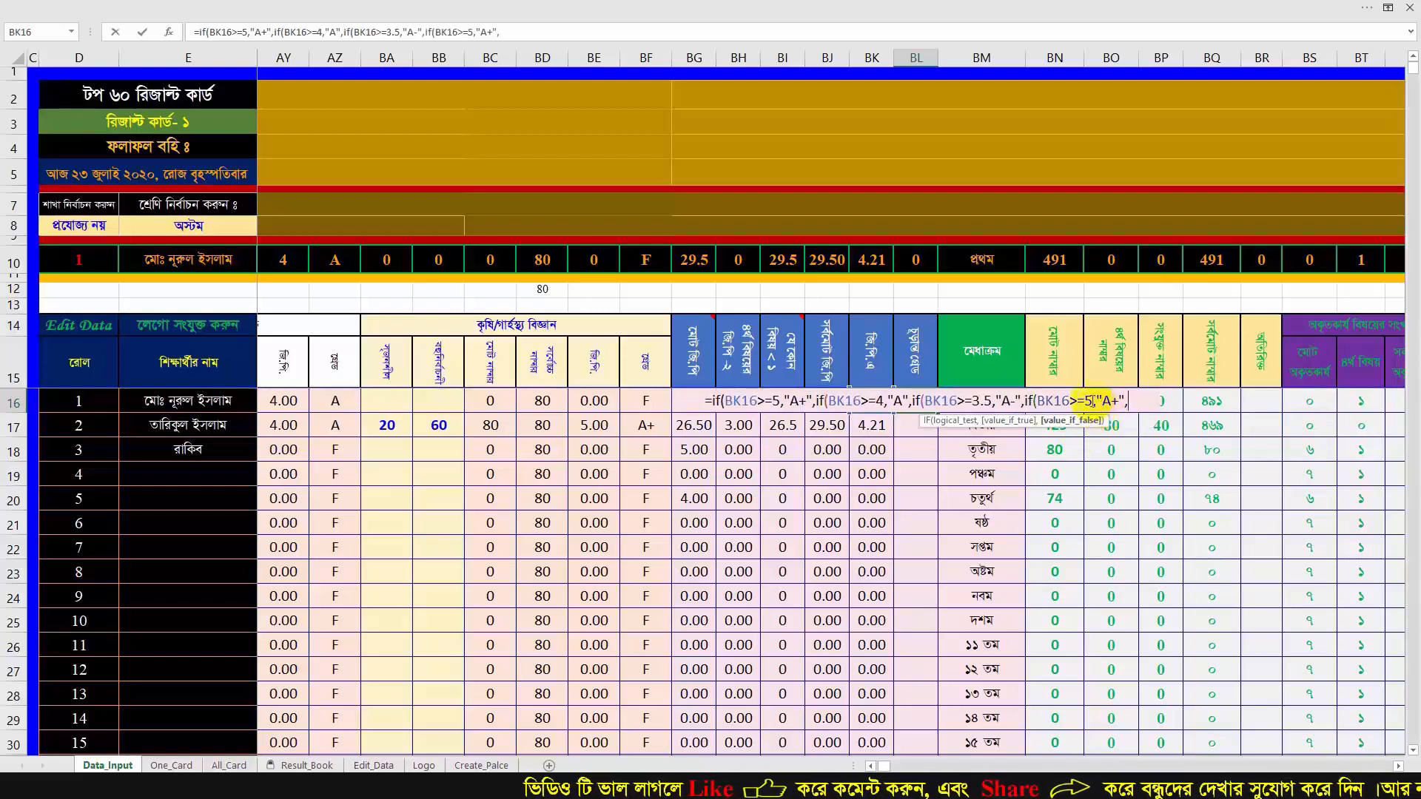
{"action": "left_click", "coordinate": [1092, 404]}
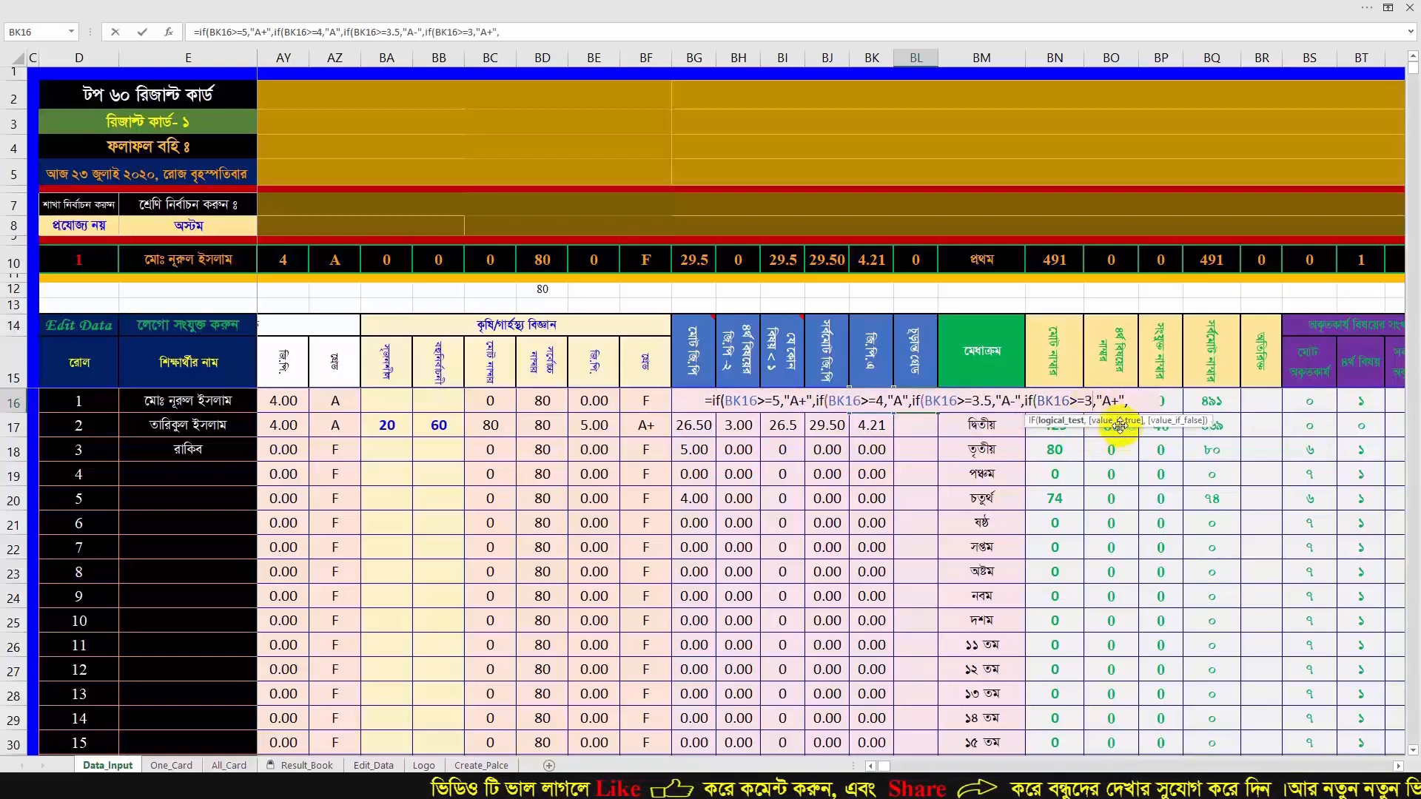
{"action": "left_click", "coordinate": [1119, 401]}
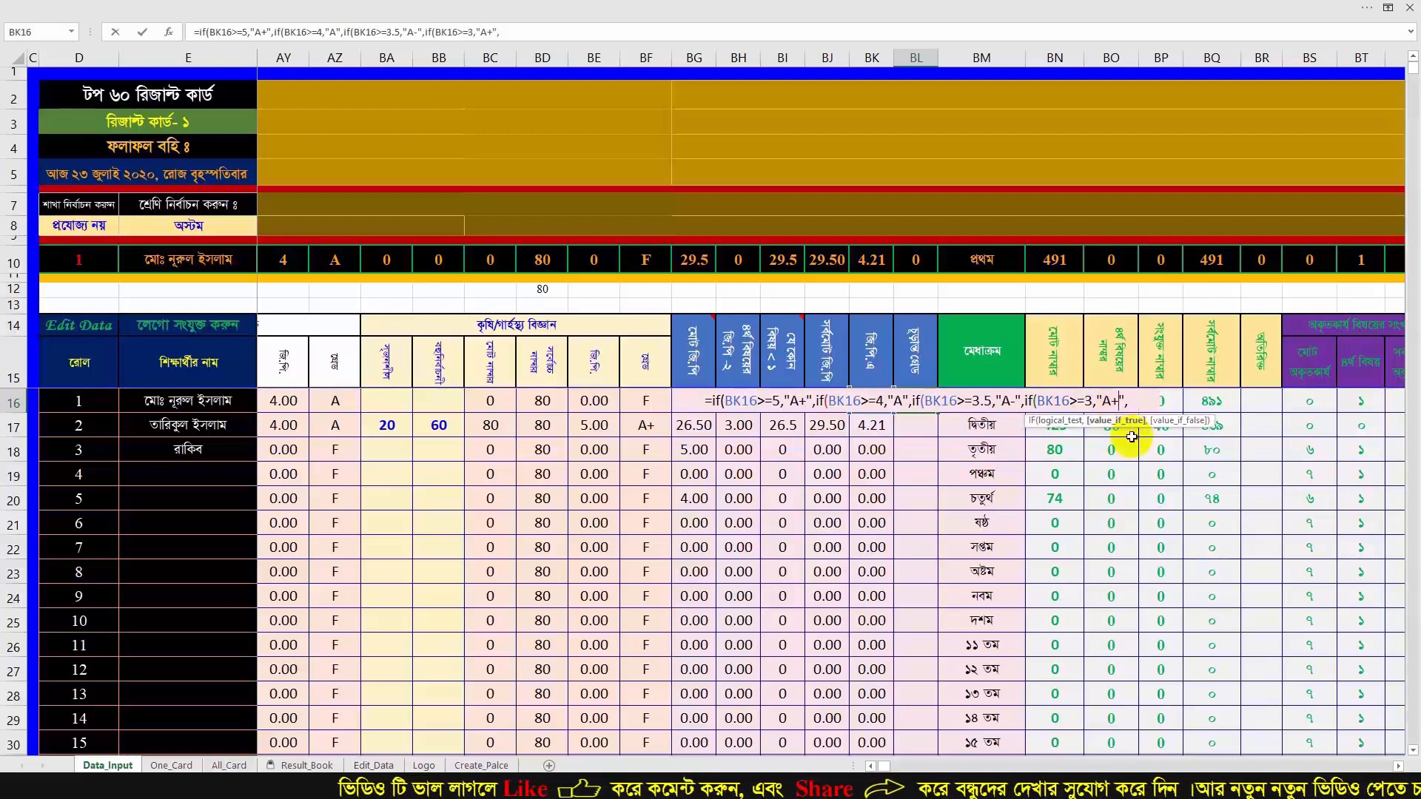
{"action": "key", "text": "BackSpace"}
{"action": "key", "text": "BackSpace"}
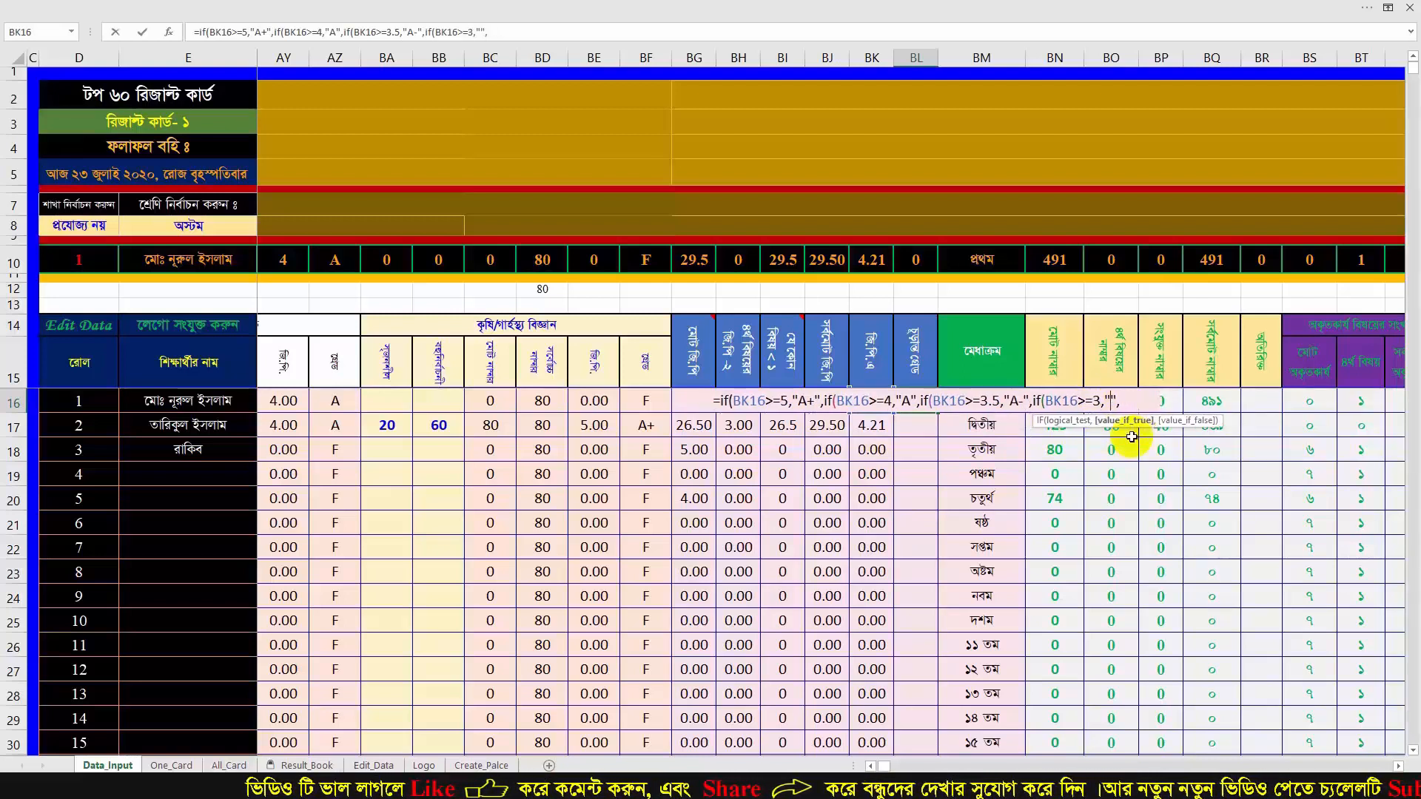
{"action": "type", "text": "B"}
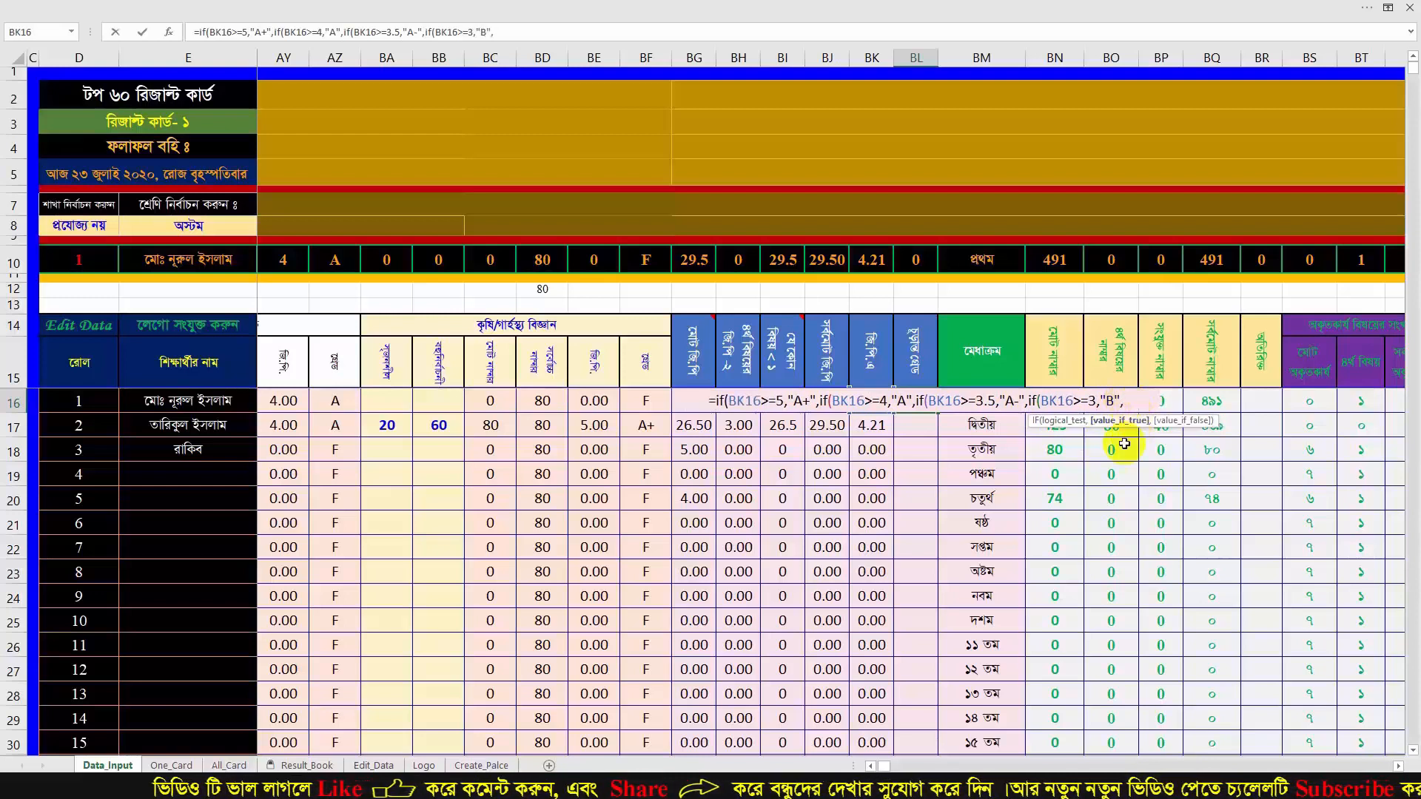
- Nest a fifth copy of the IF clause in the BL16 formula, returning "C" when BK16>=2
{"action": "key", "text": "ctrl+v"}
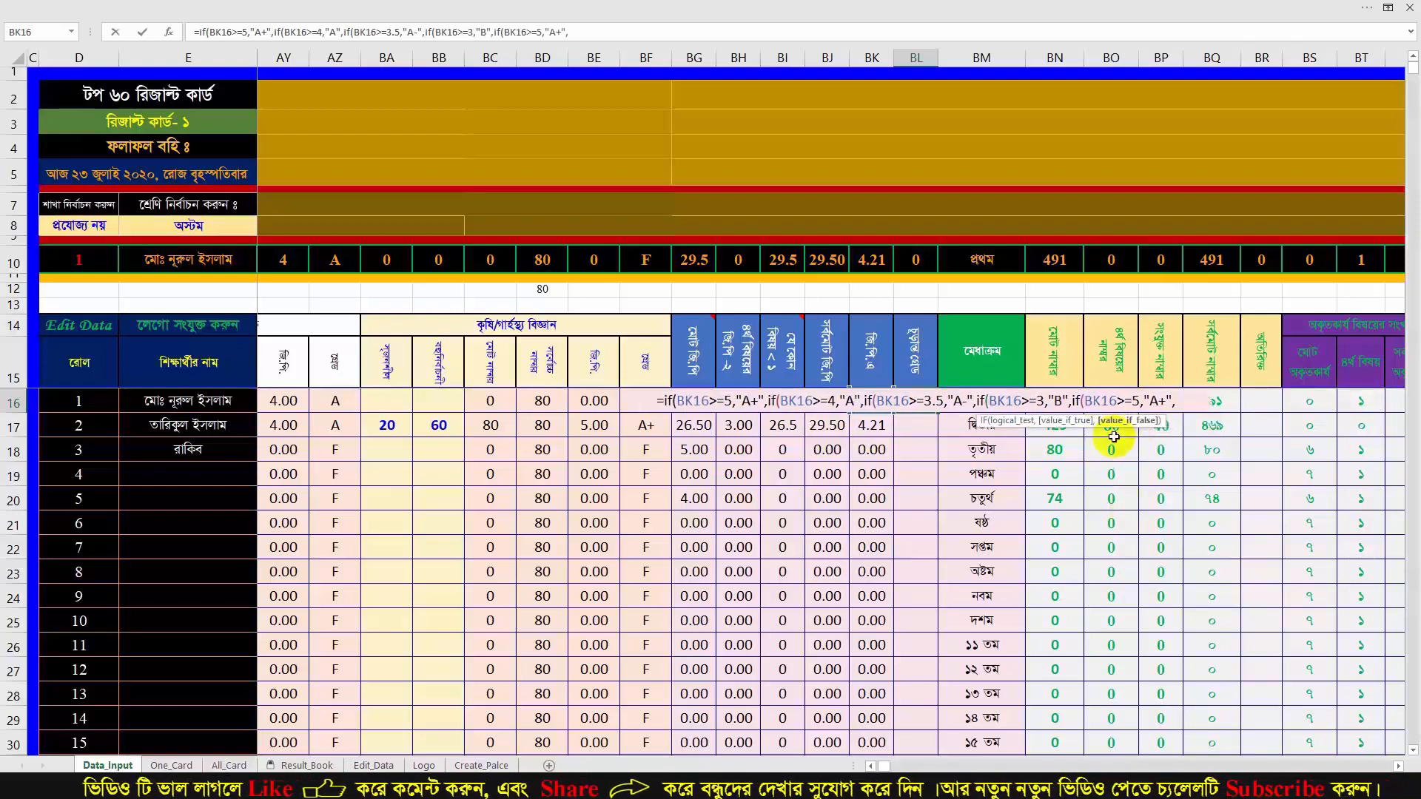
{"action": "left_click", "coordinate": [1137, 406]}
{"action": "key", "text": "BackSpace"}
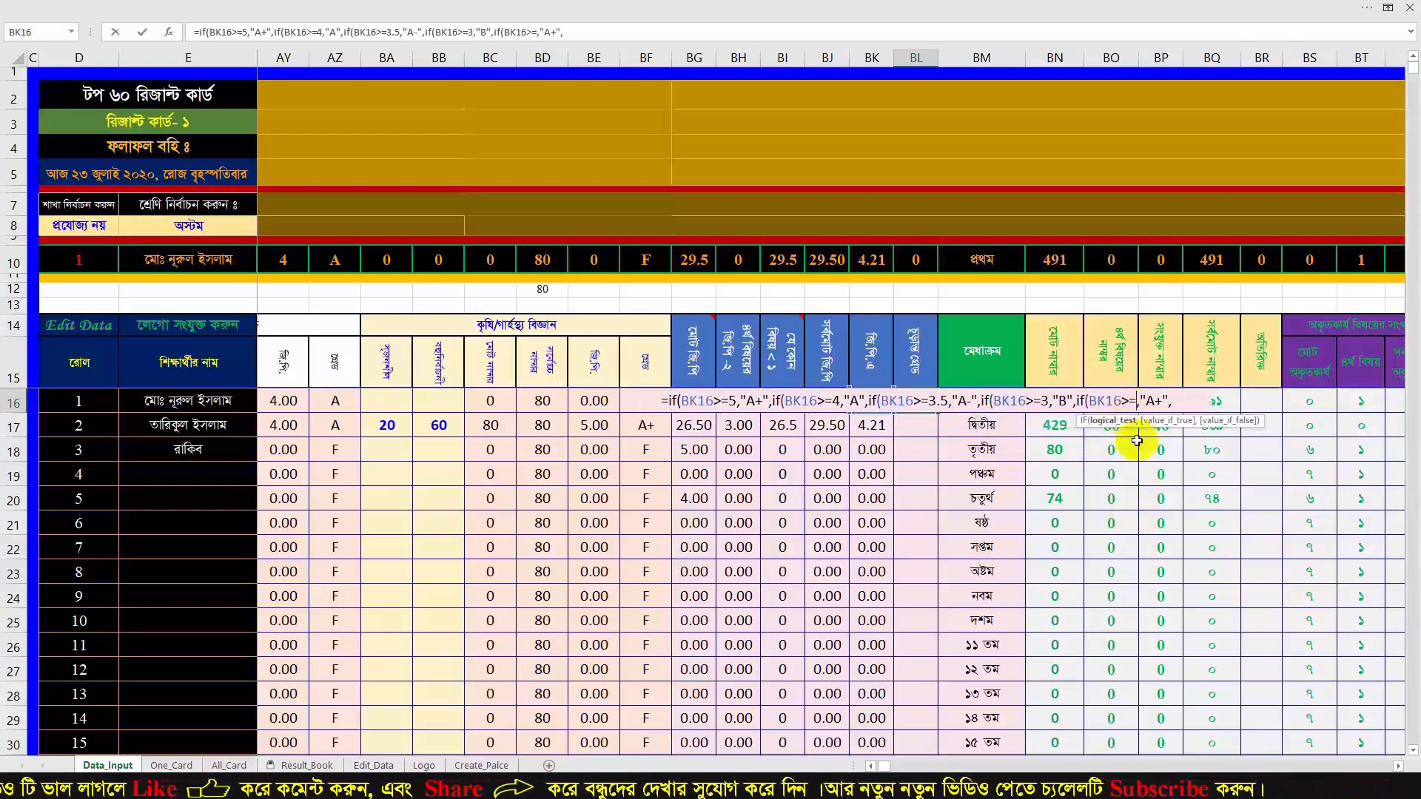
{"action": "type", "text": "2"}
{"action": "left_click", "coordinate": [1163, 401]}
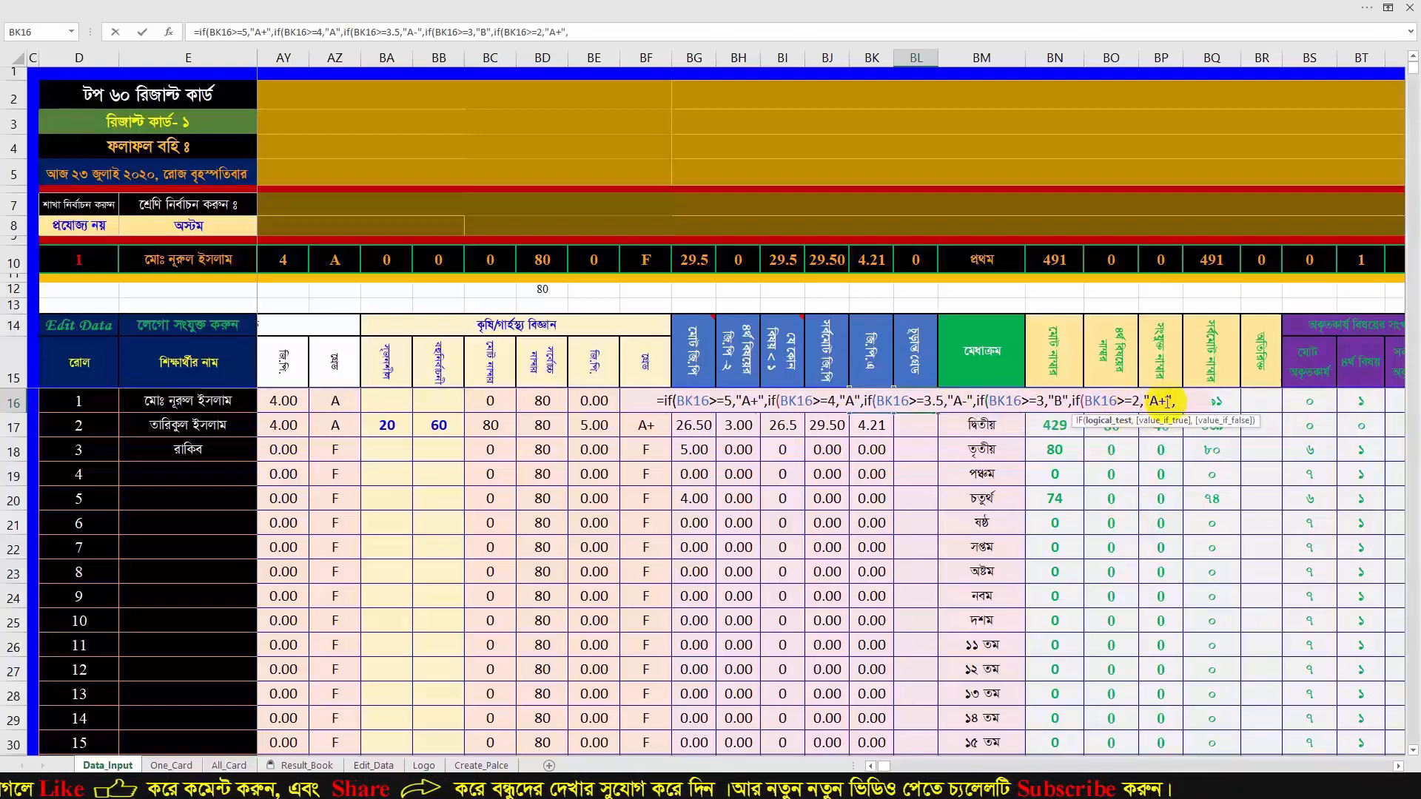
{"action": "key", "text": "BackSpace"}
{"action": "key", "text": "BackSpace"}
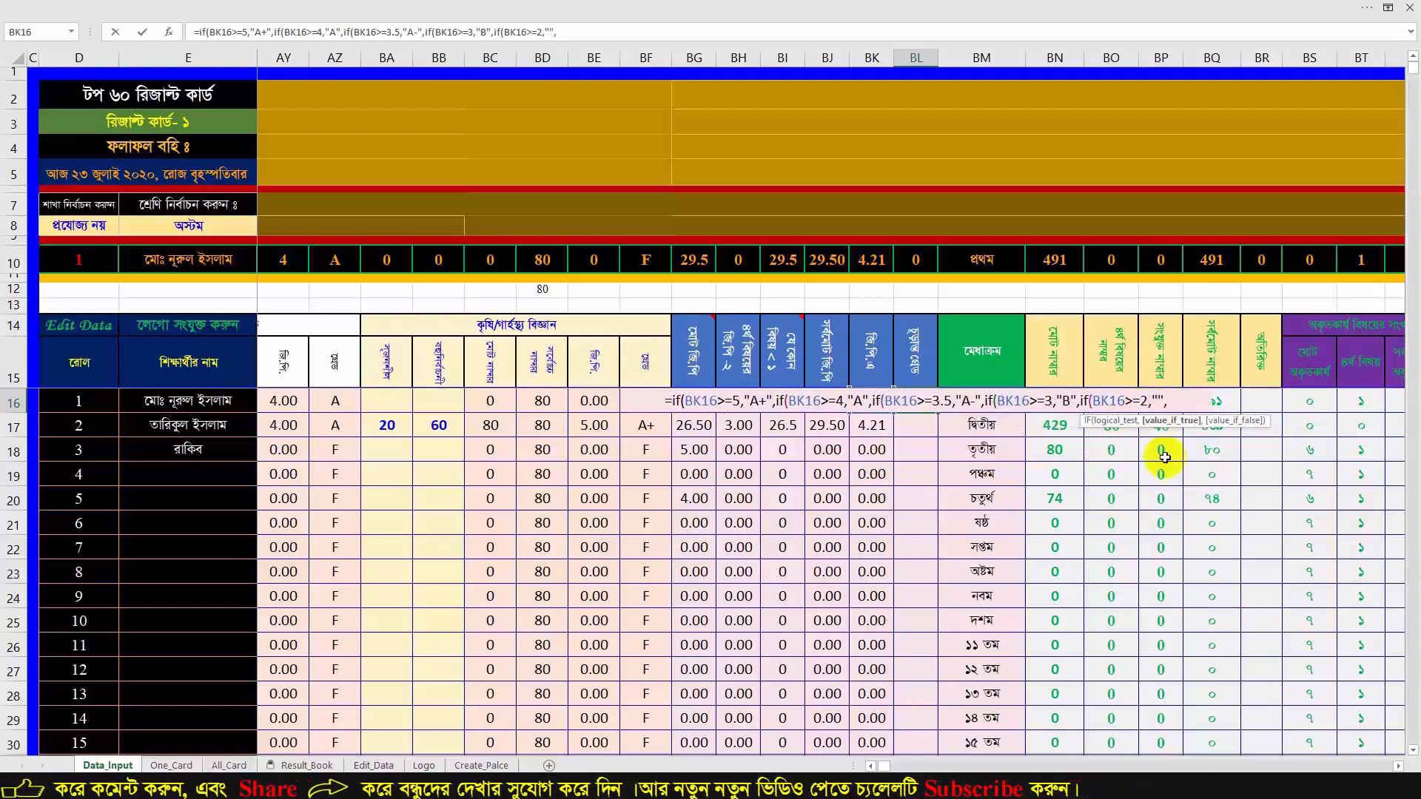
{"action": "type", "text": "C"}
- Nest a sixth copy of the IF clause in the BL16 formula, returning "D" when BK16>=1
{"action": "left_click", "coordinate": [1175, 404]}
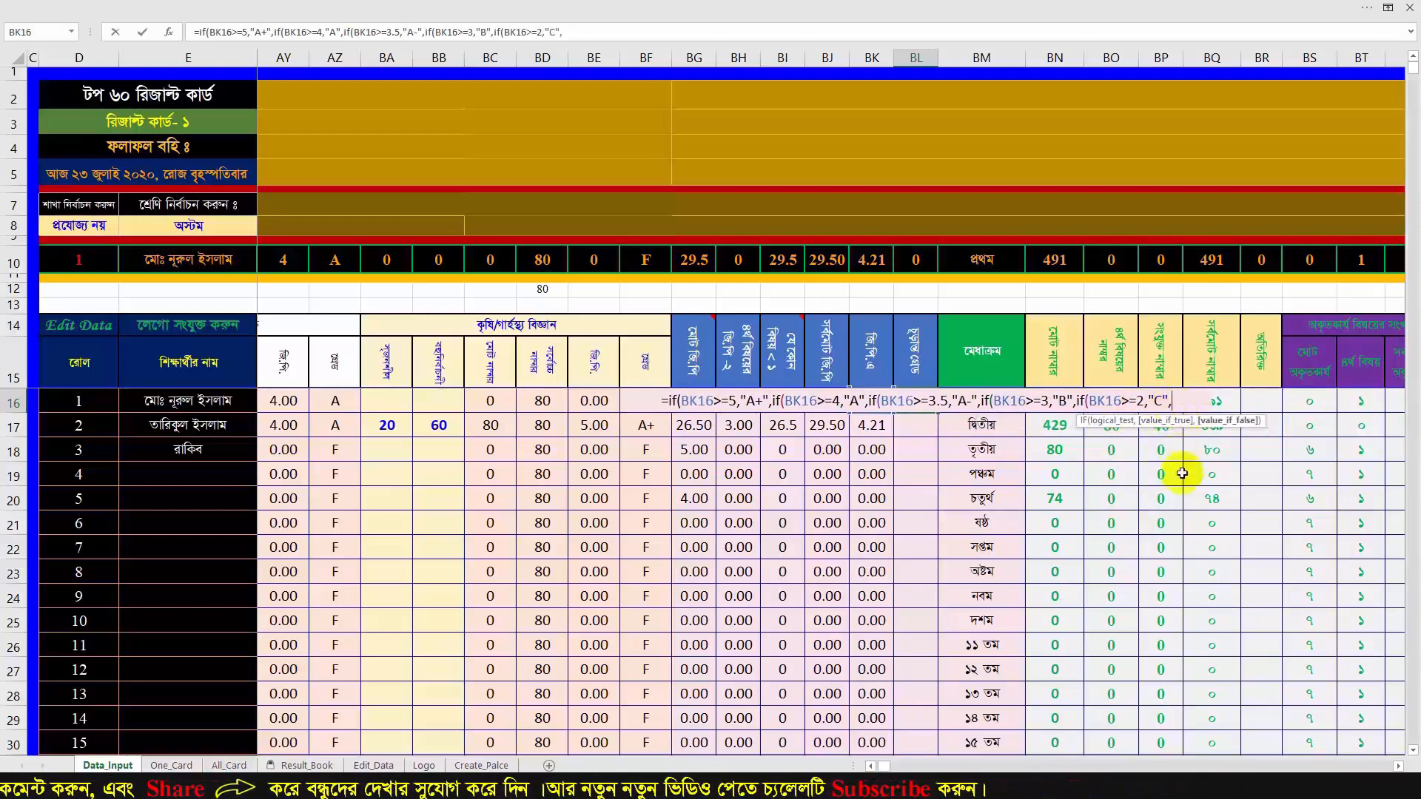
{"action": "type", "text": "if(BK16>=5,\"A+\","}
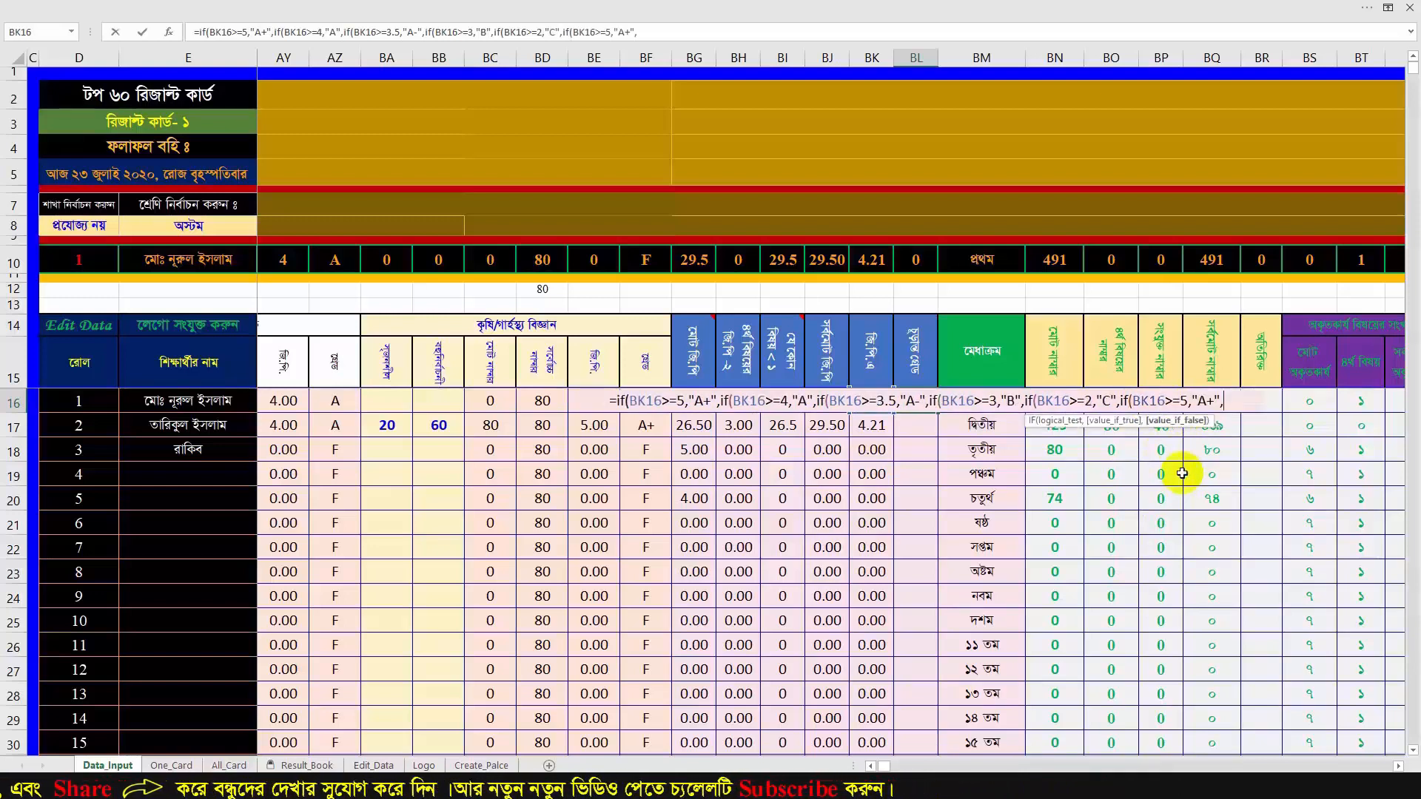
{"action": "left_click", "coordinate": [1189, 401]}
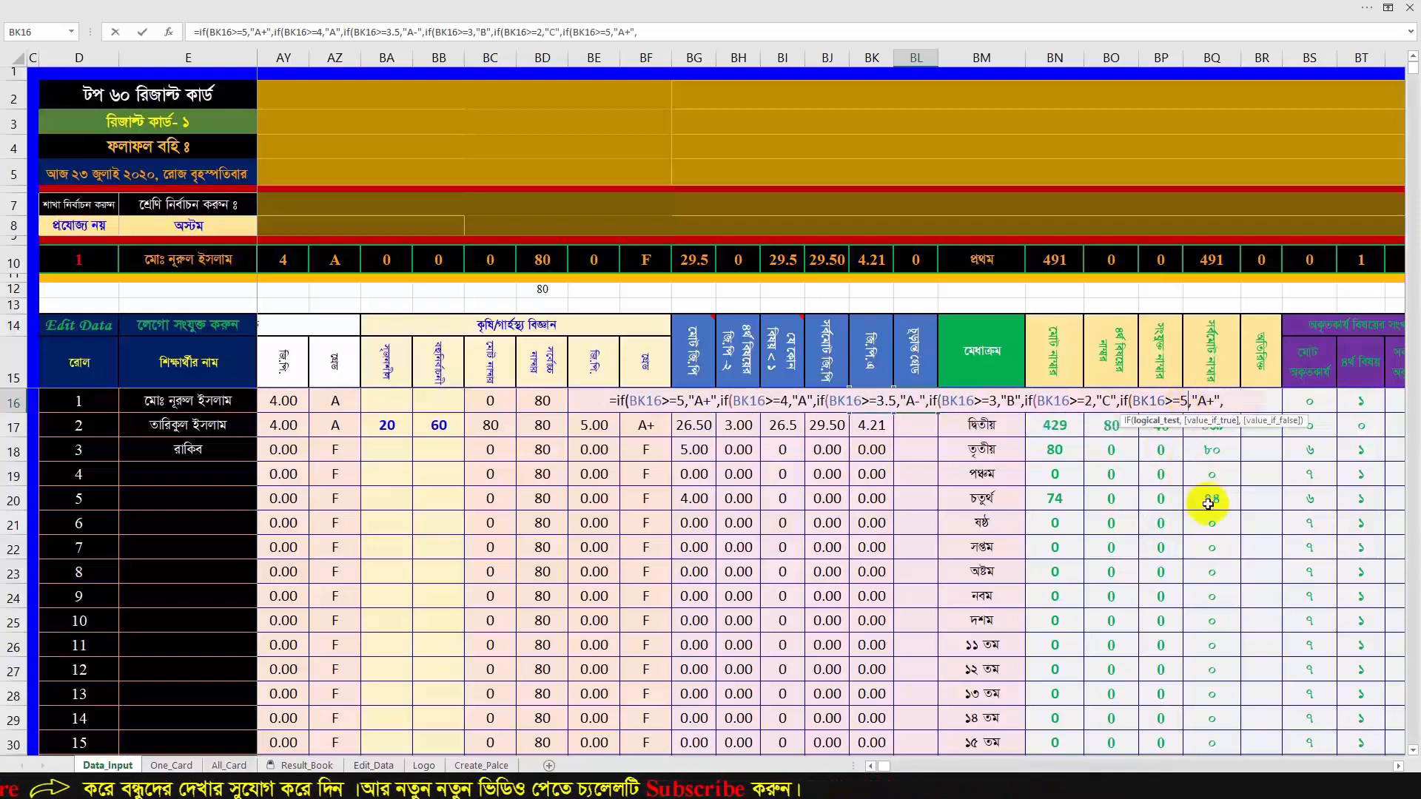
{"action": "key", "text": "BackSpace"}
{"action": "type", "text": "1"}
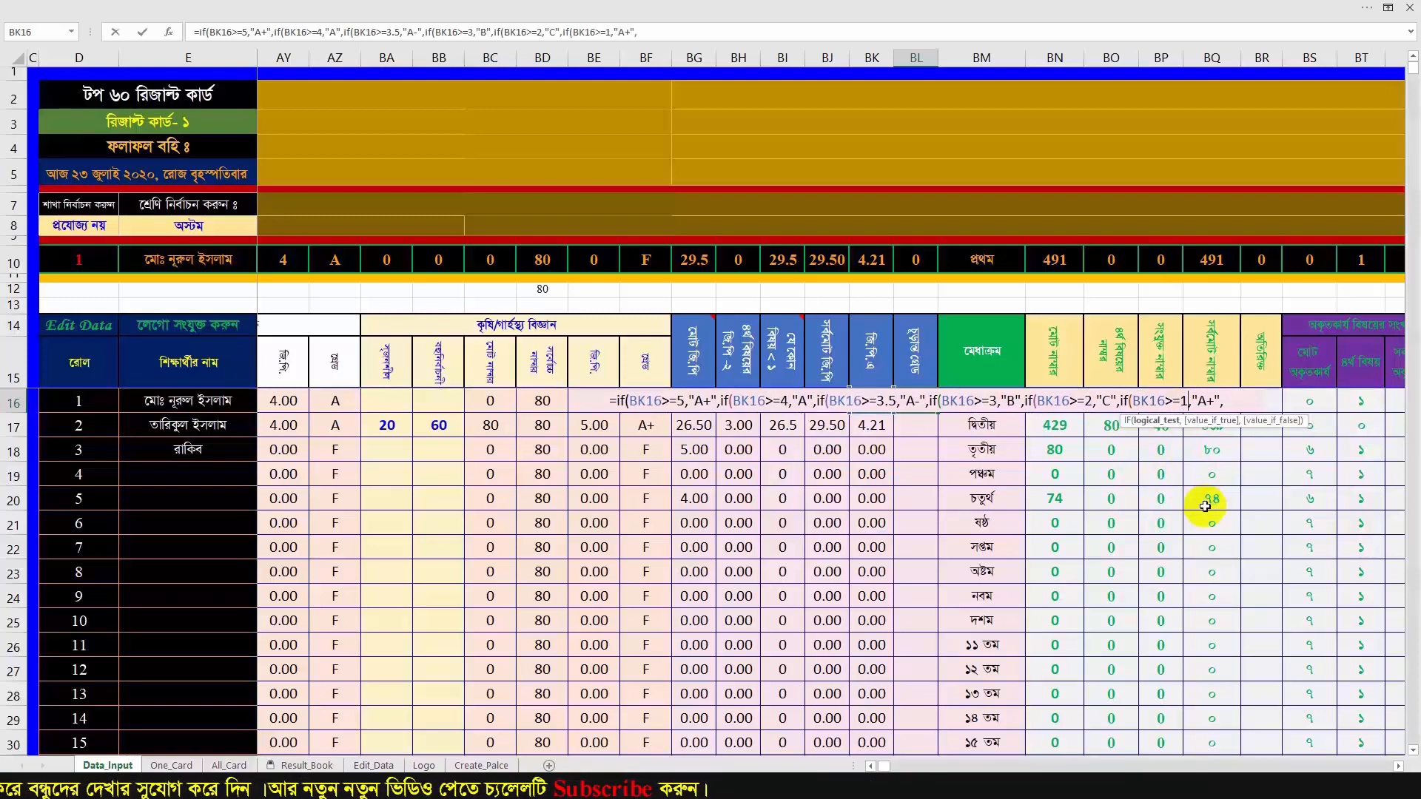
{"action": "left_click", "coordinate": [1213, 401]}
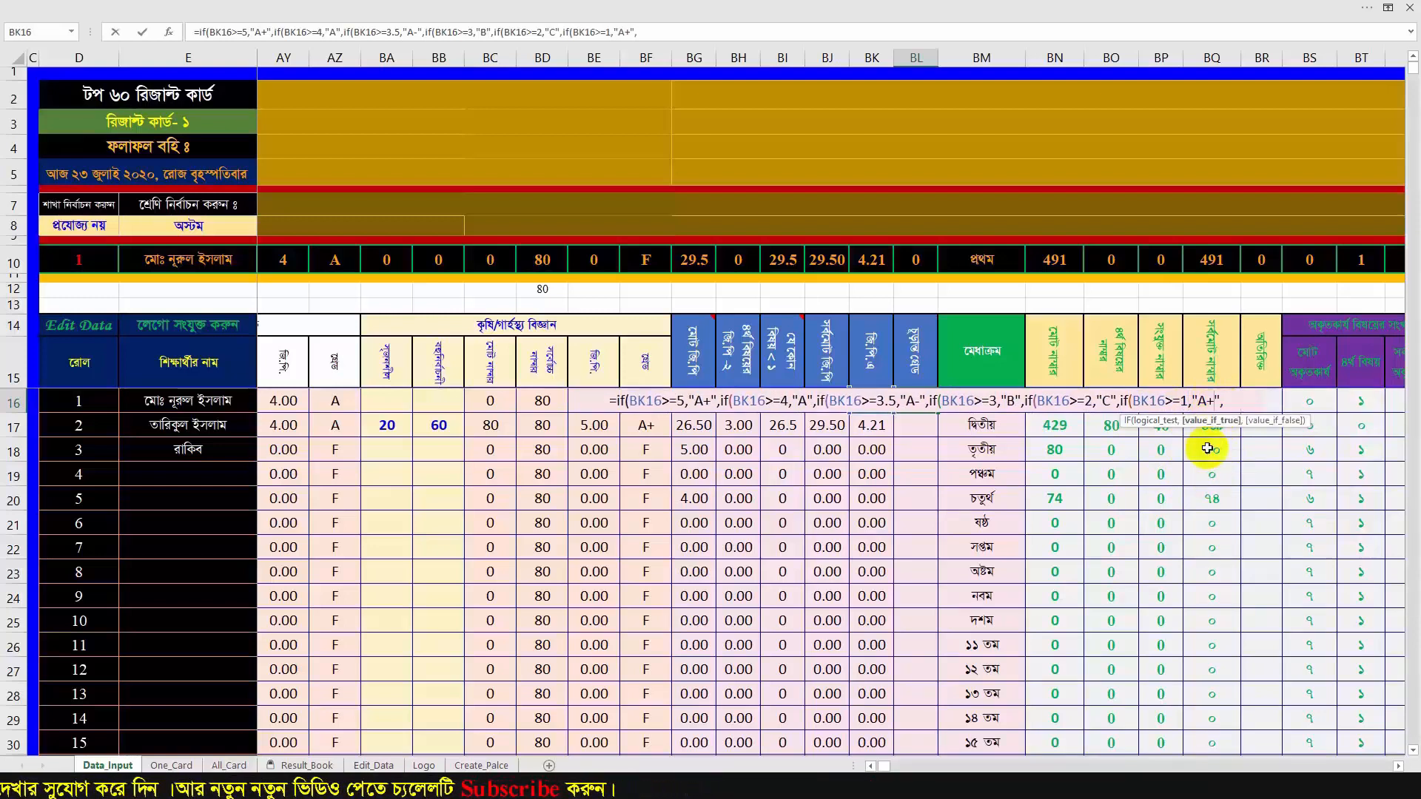
{"action": "key", "text": "BackSpace"}
{"action": "key", "text": "BackSpace"}
{"action": "key", "text": "Right"}
{"action": "type", "text": "D"}
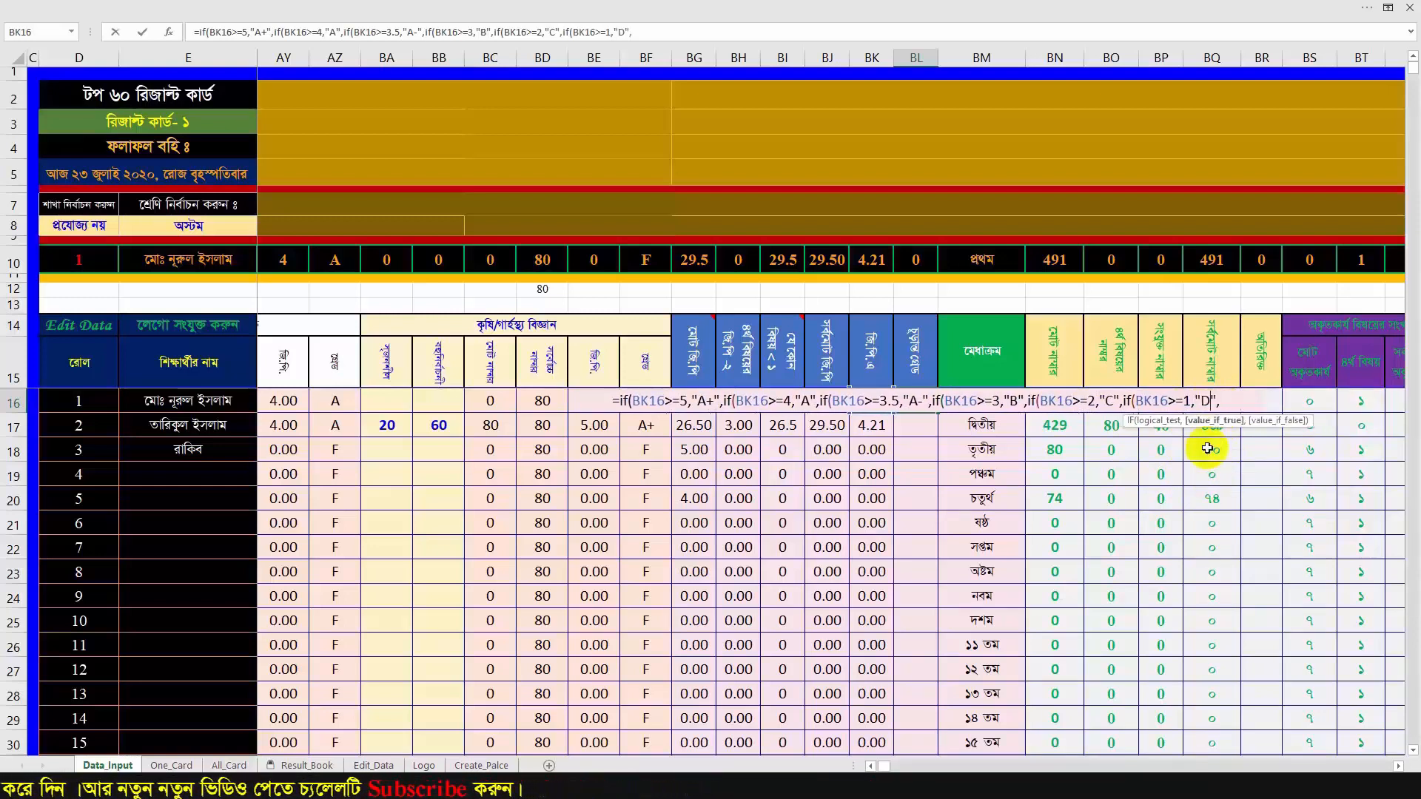
- Complete the BL16 formula with "Fail" as the fallback result and six closing parentheses, and fill it down column BL
{"action": "key", "text": "Right"}
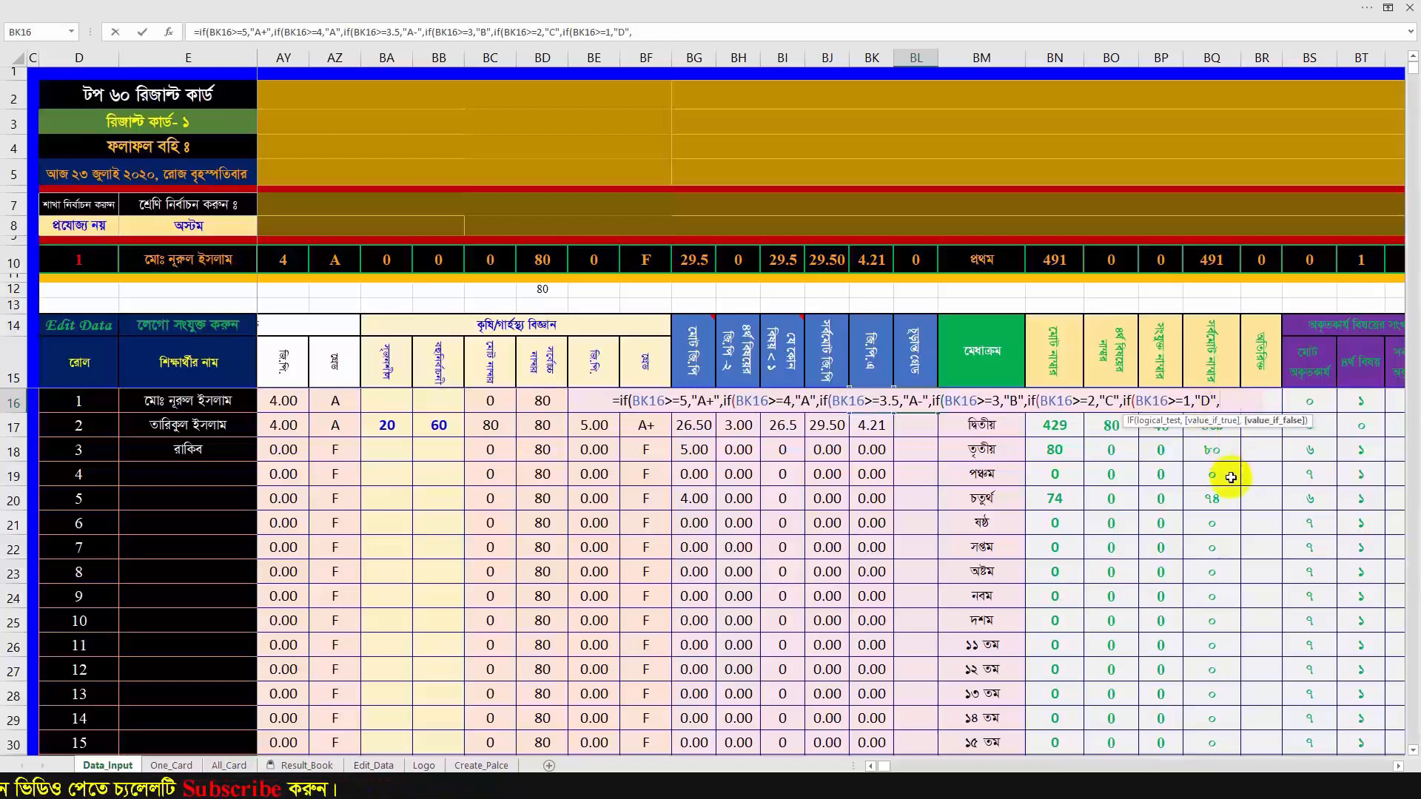
{"action": "type", "text": "\""}
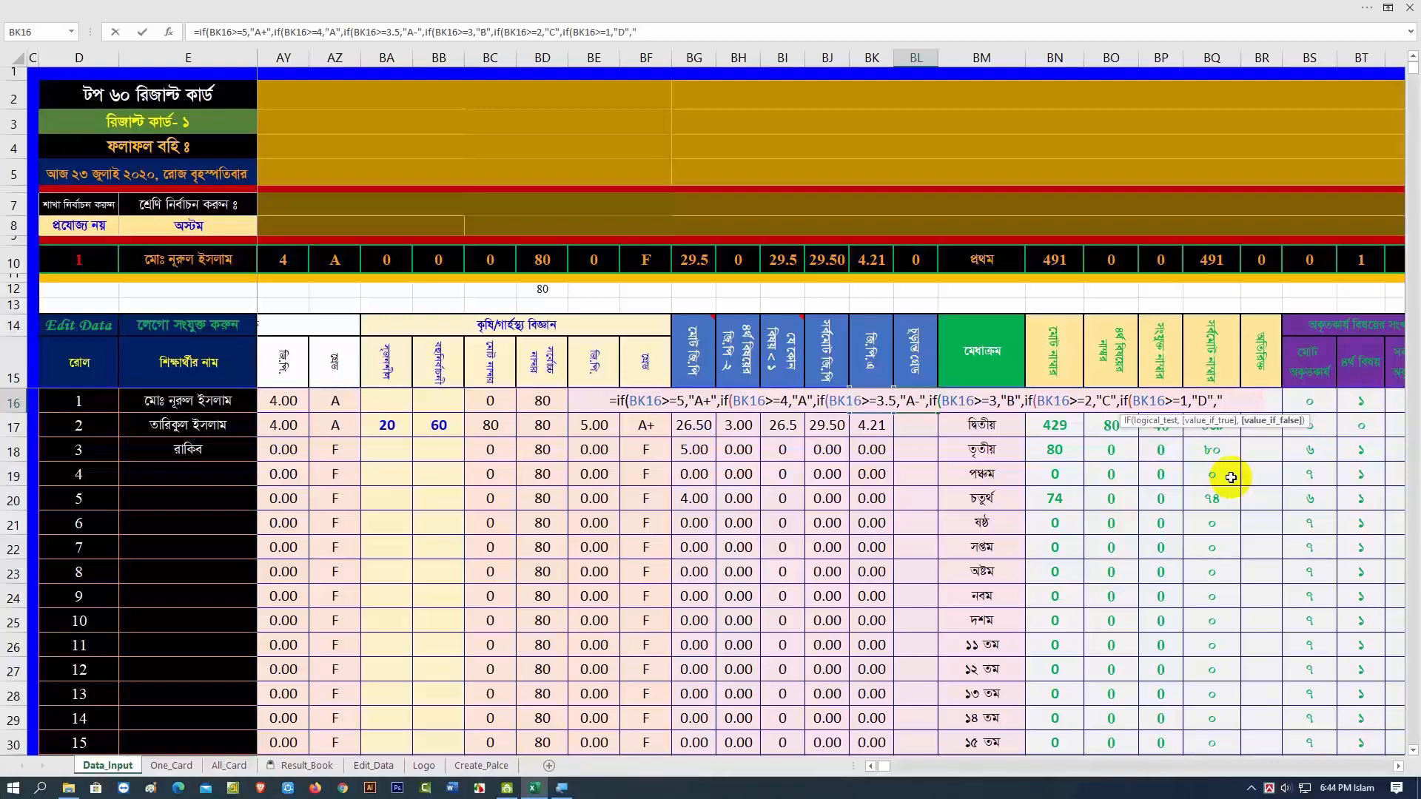
{"action": "type", "text": "Fail\""}
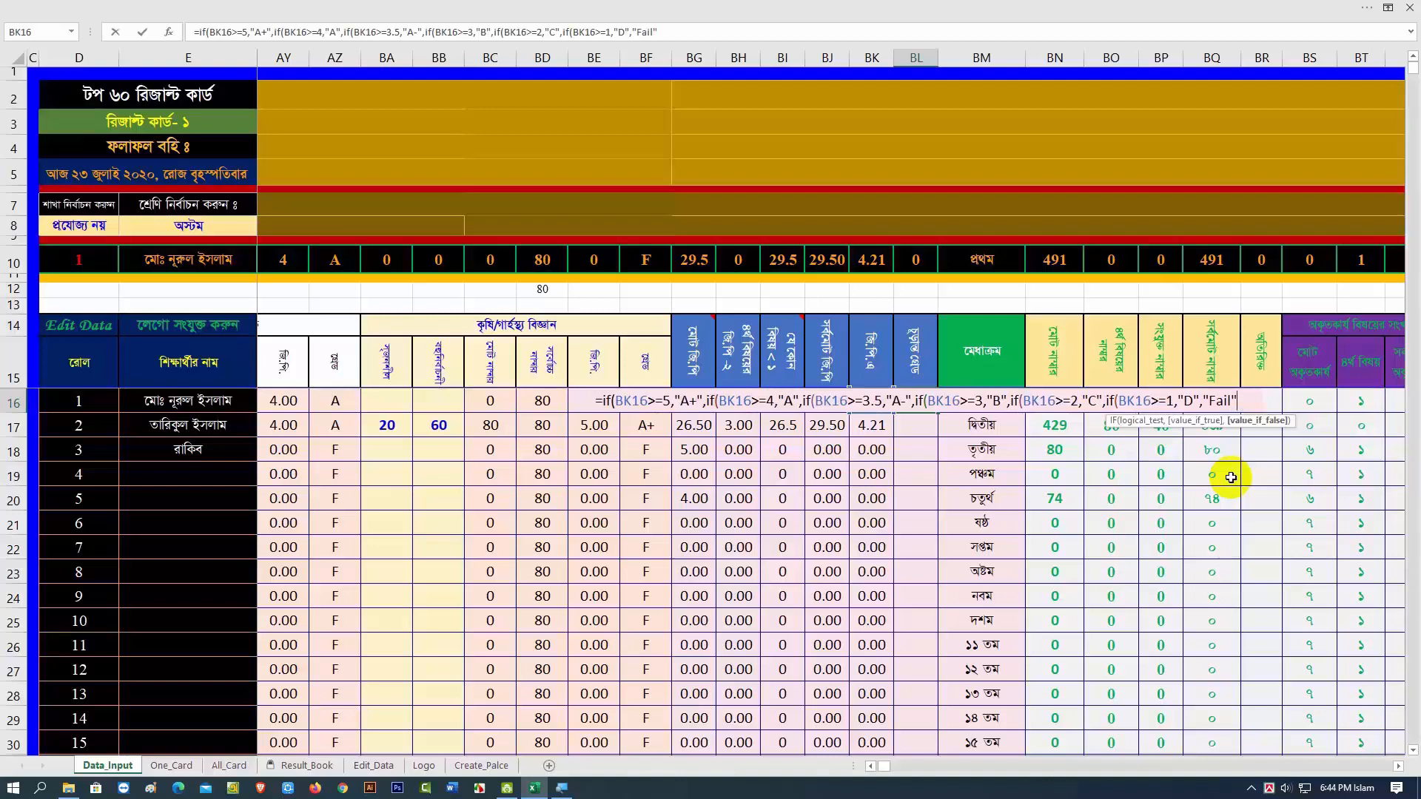
{"action": "type", "text": ")))"}
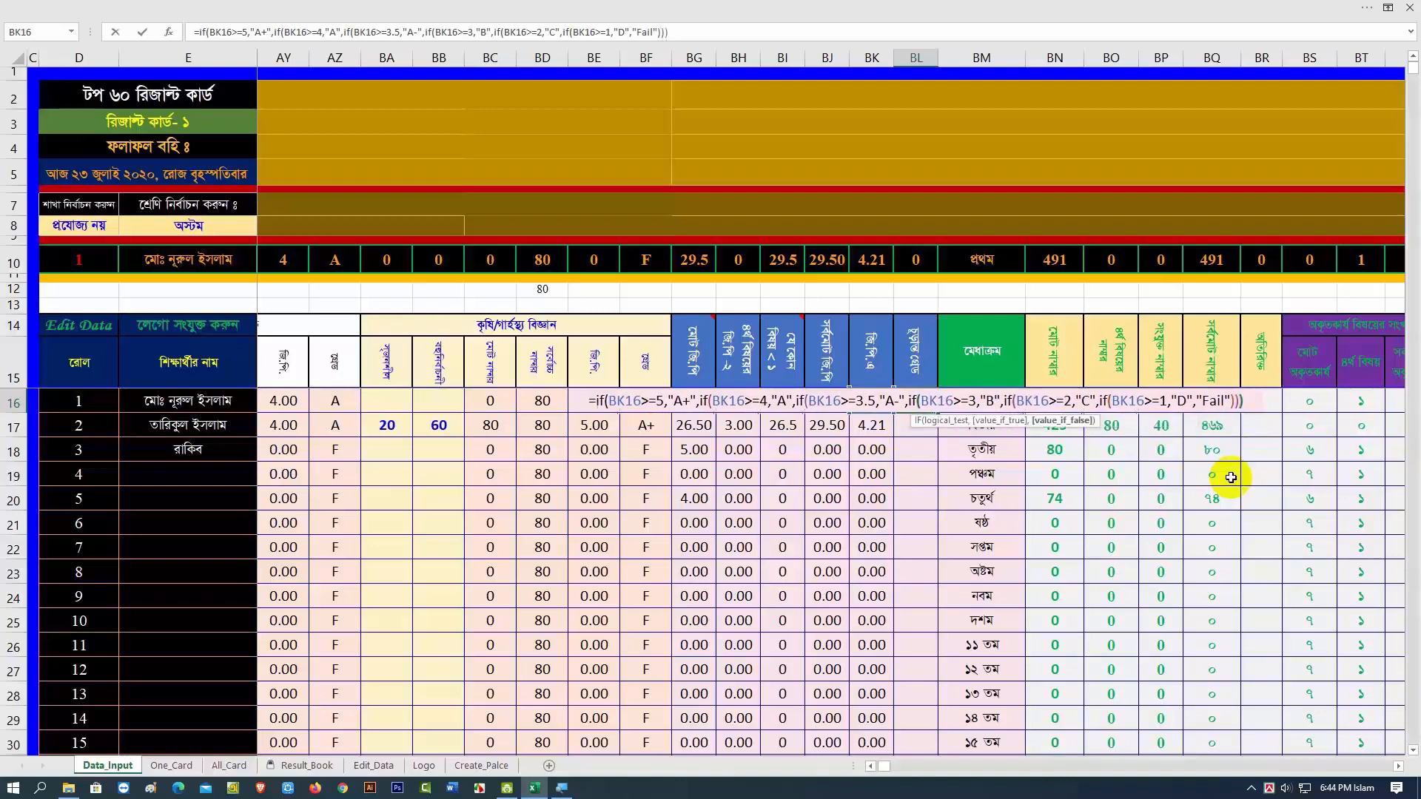
{"action": "type", "text": ")))"}
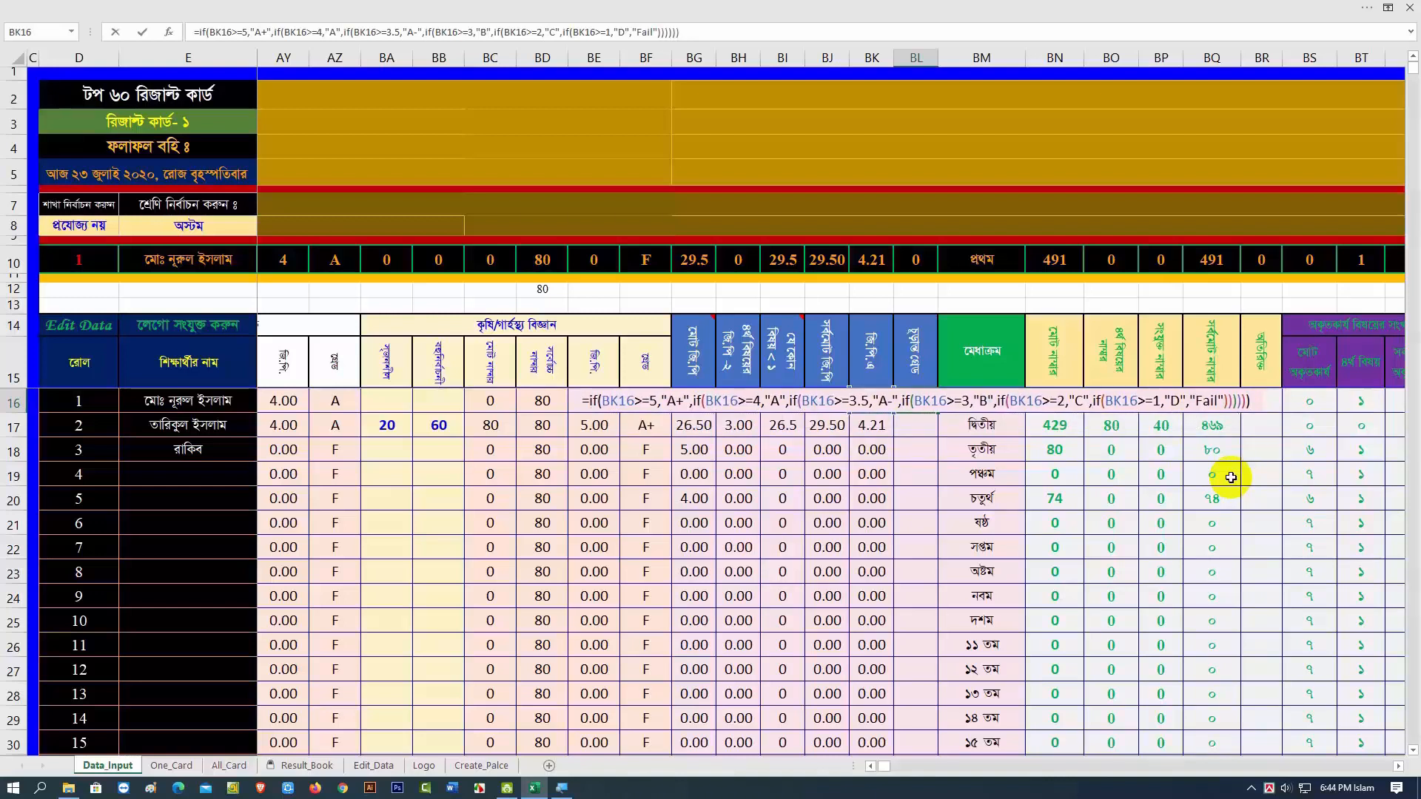
{"action": "key", "text": "Return"}
{"action": "left_click", "coordinate": [917, 402]}
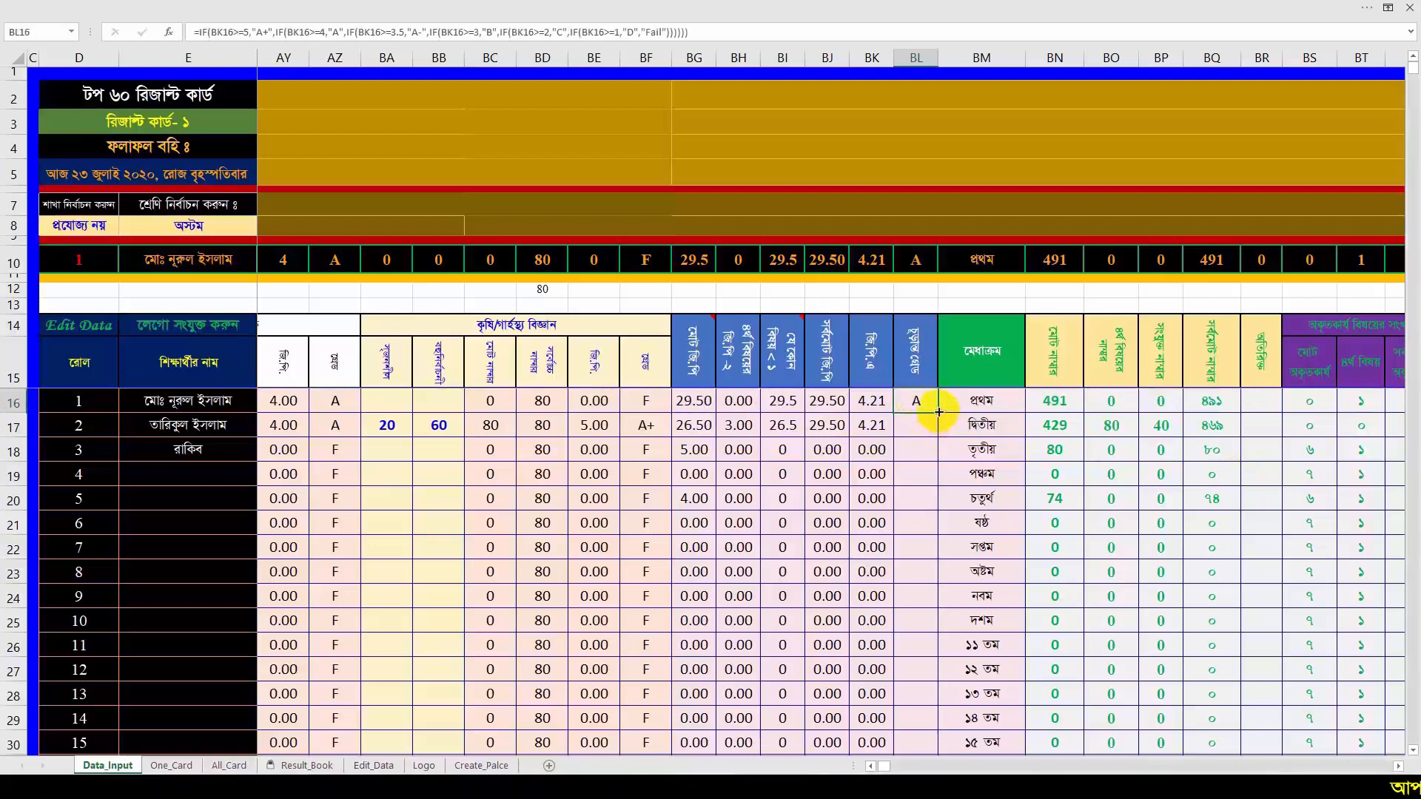
{"action": "double_click", "coordinate": [939, 413]}
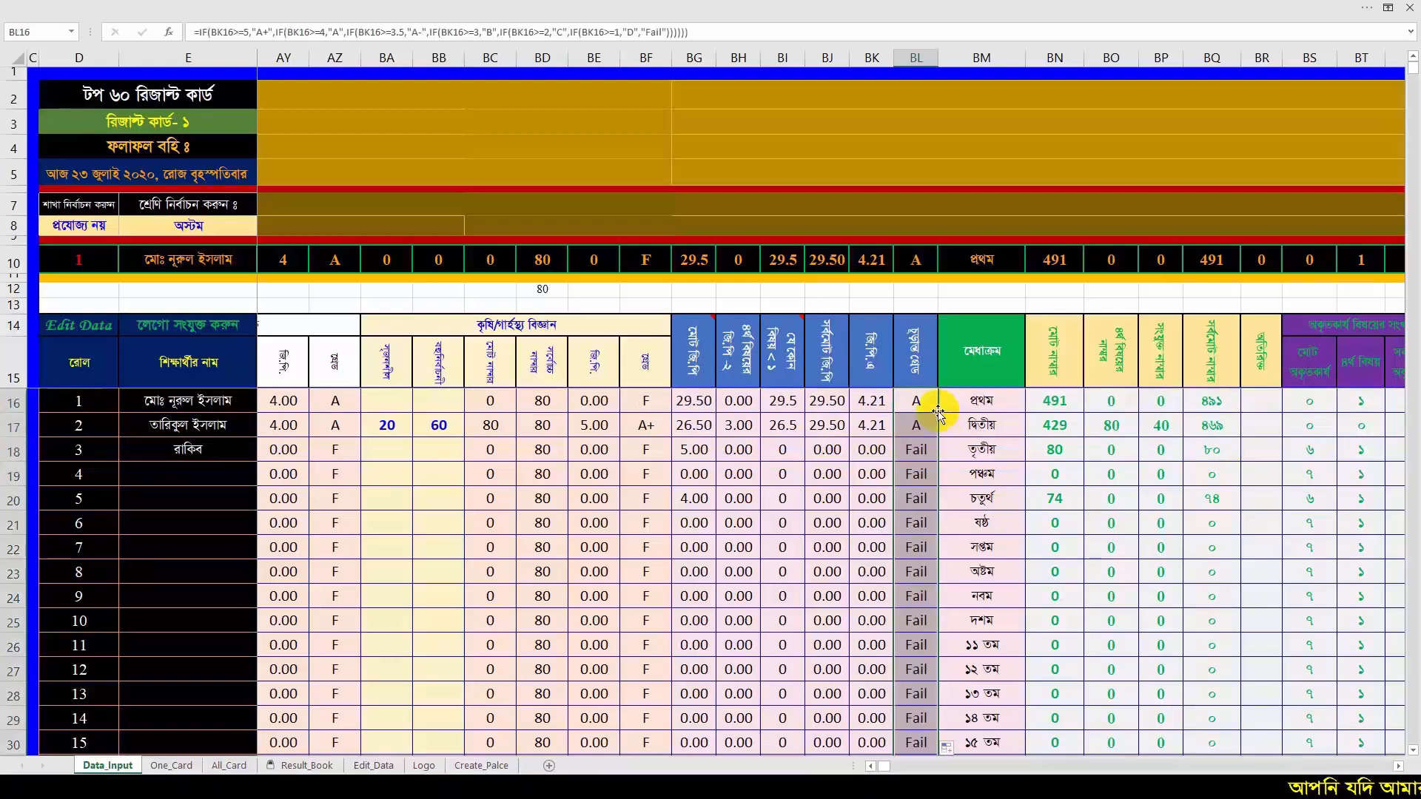